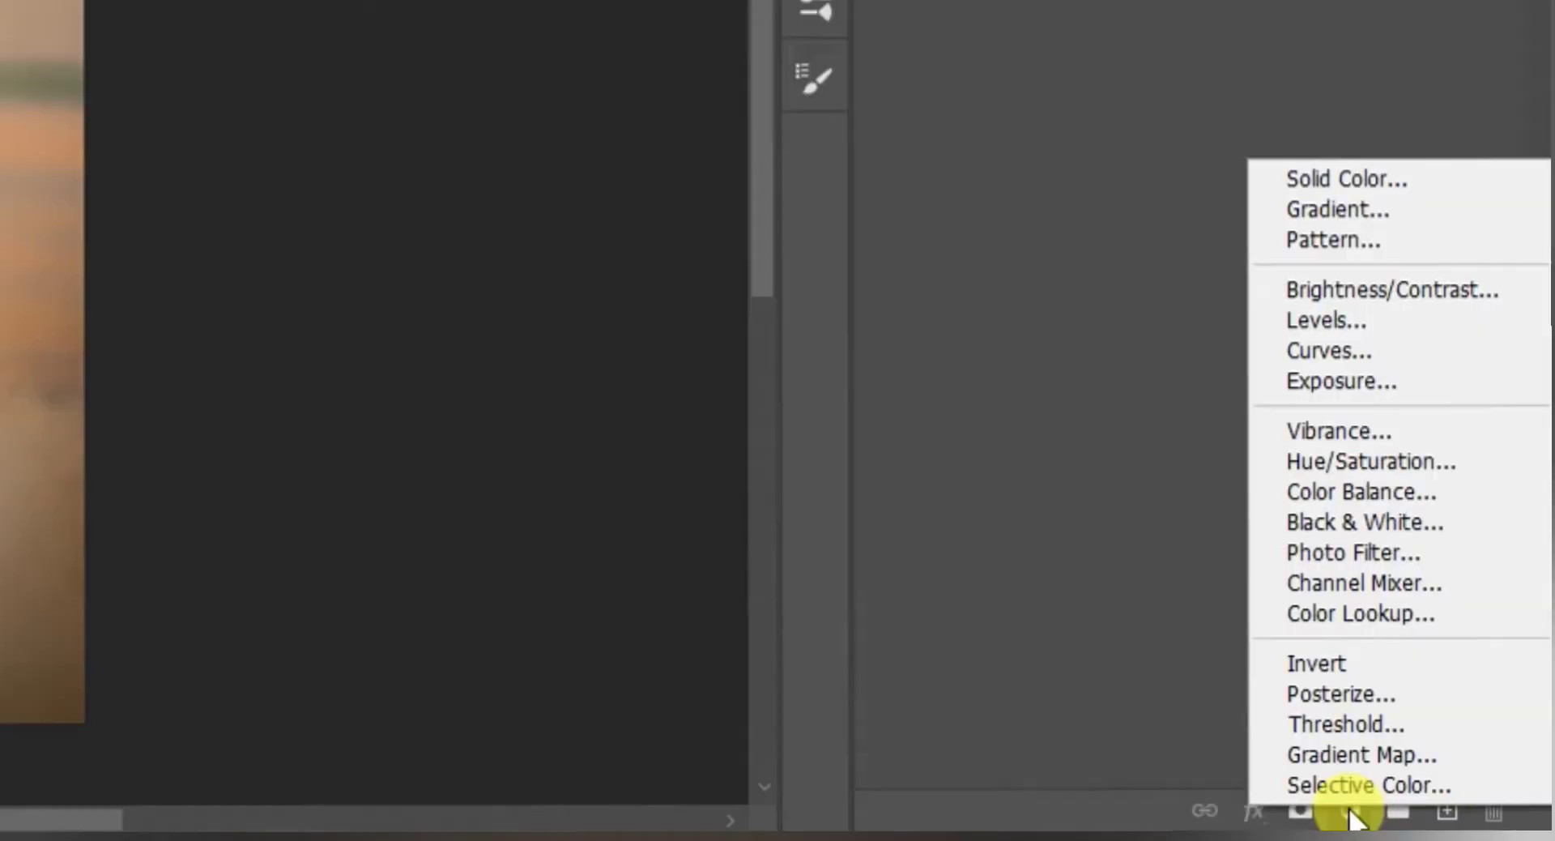
Step: Add a Gradient Map adjustment layer above the photo and set the gradient's starting stop to deep blue #0b4383
click(1469, 806)
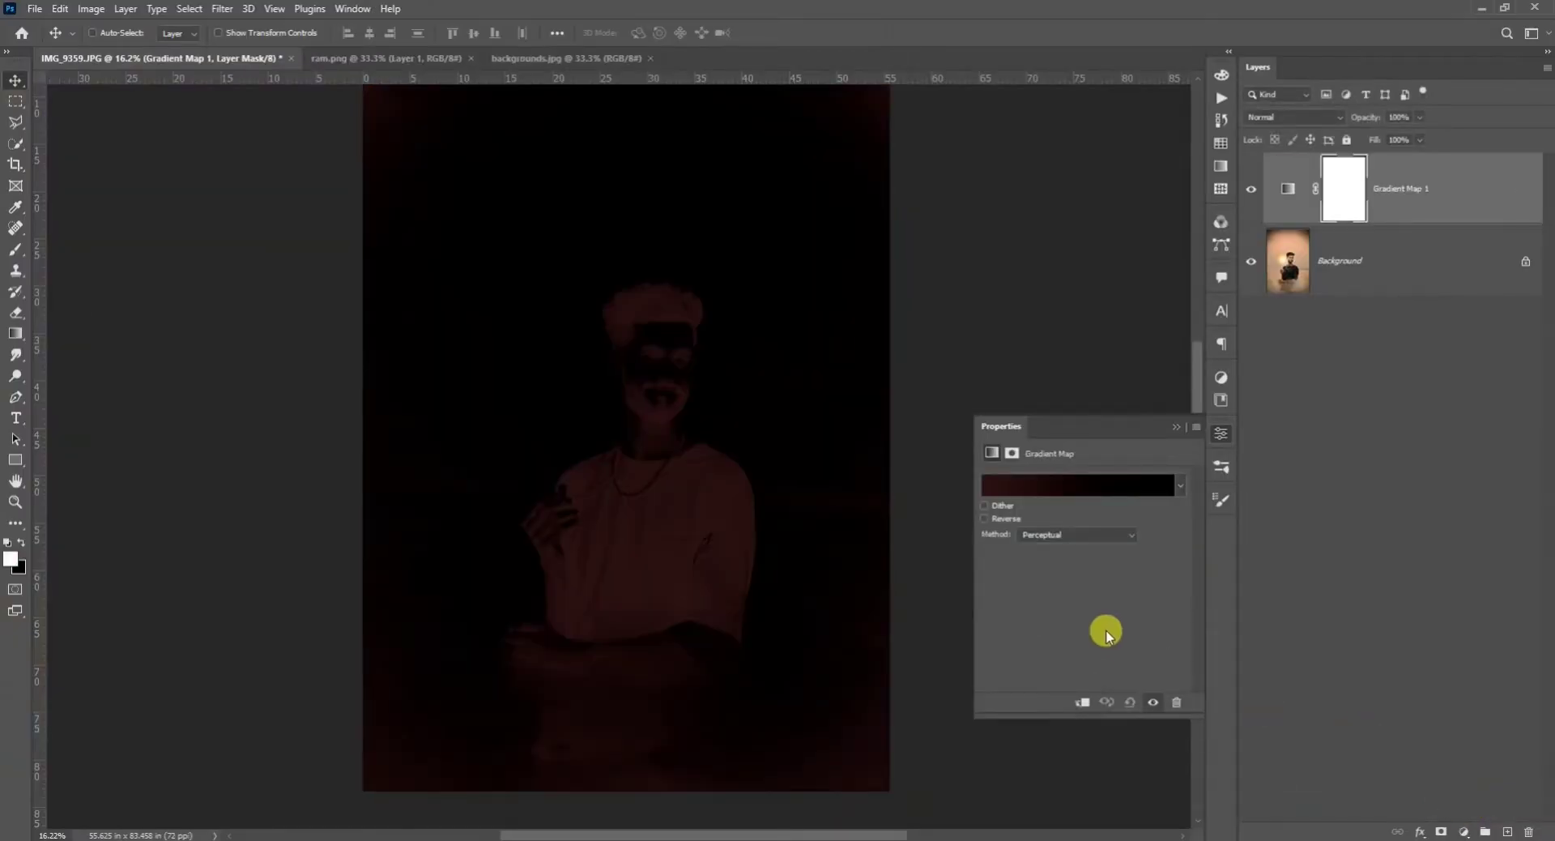
click(1054, 488)
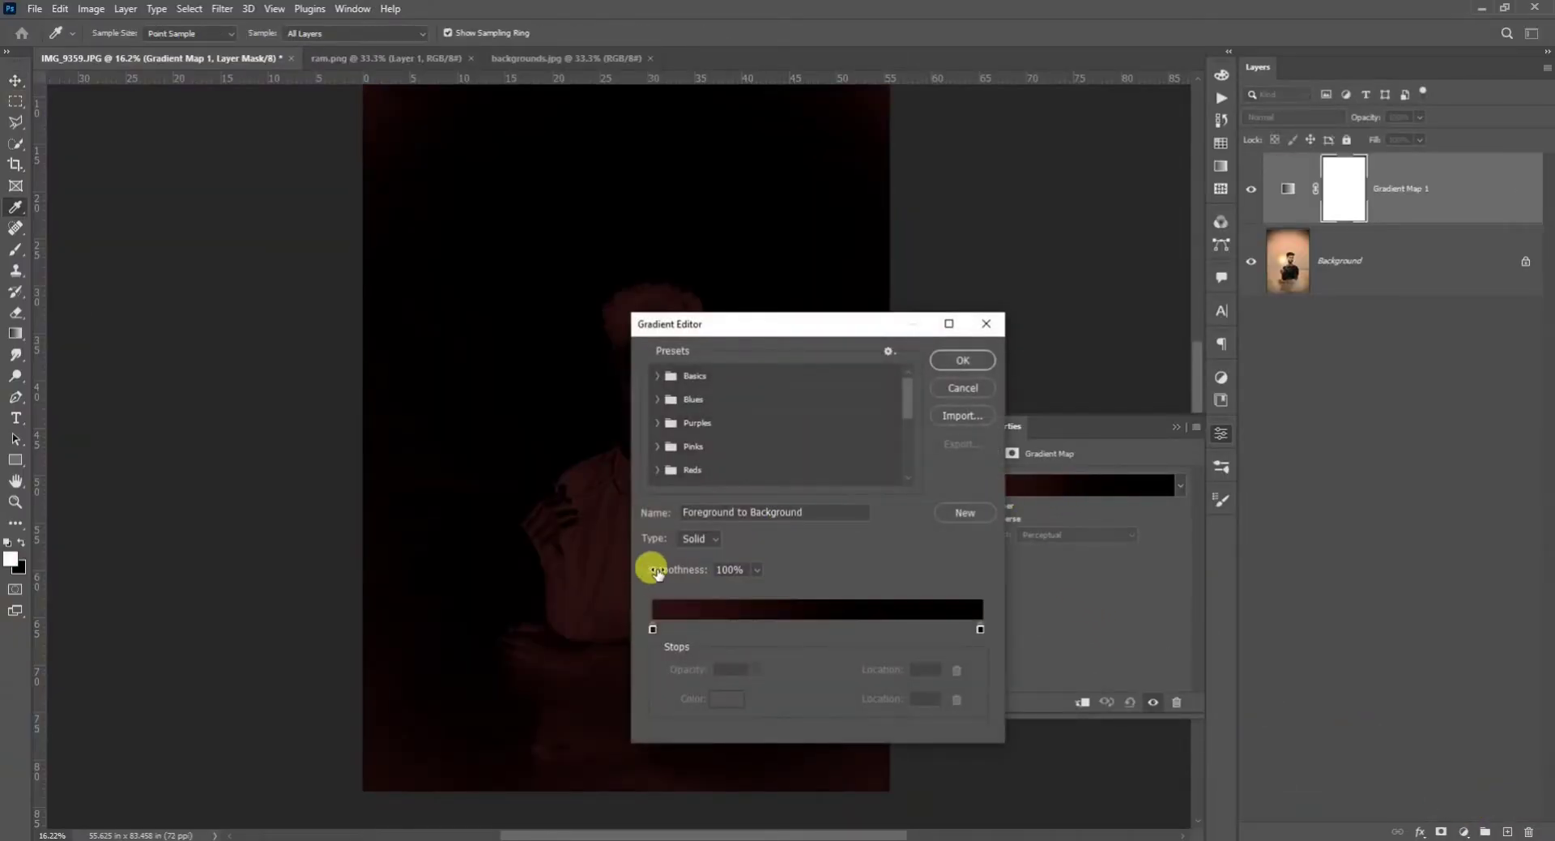
click(724, 701)
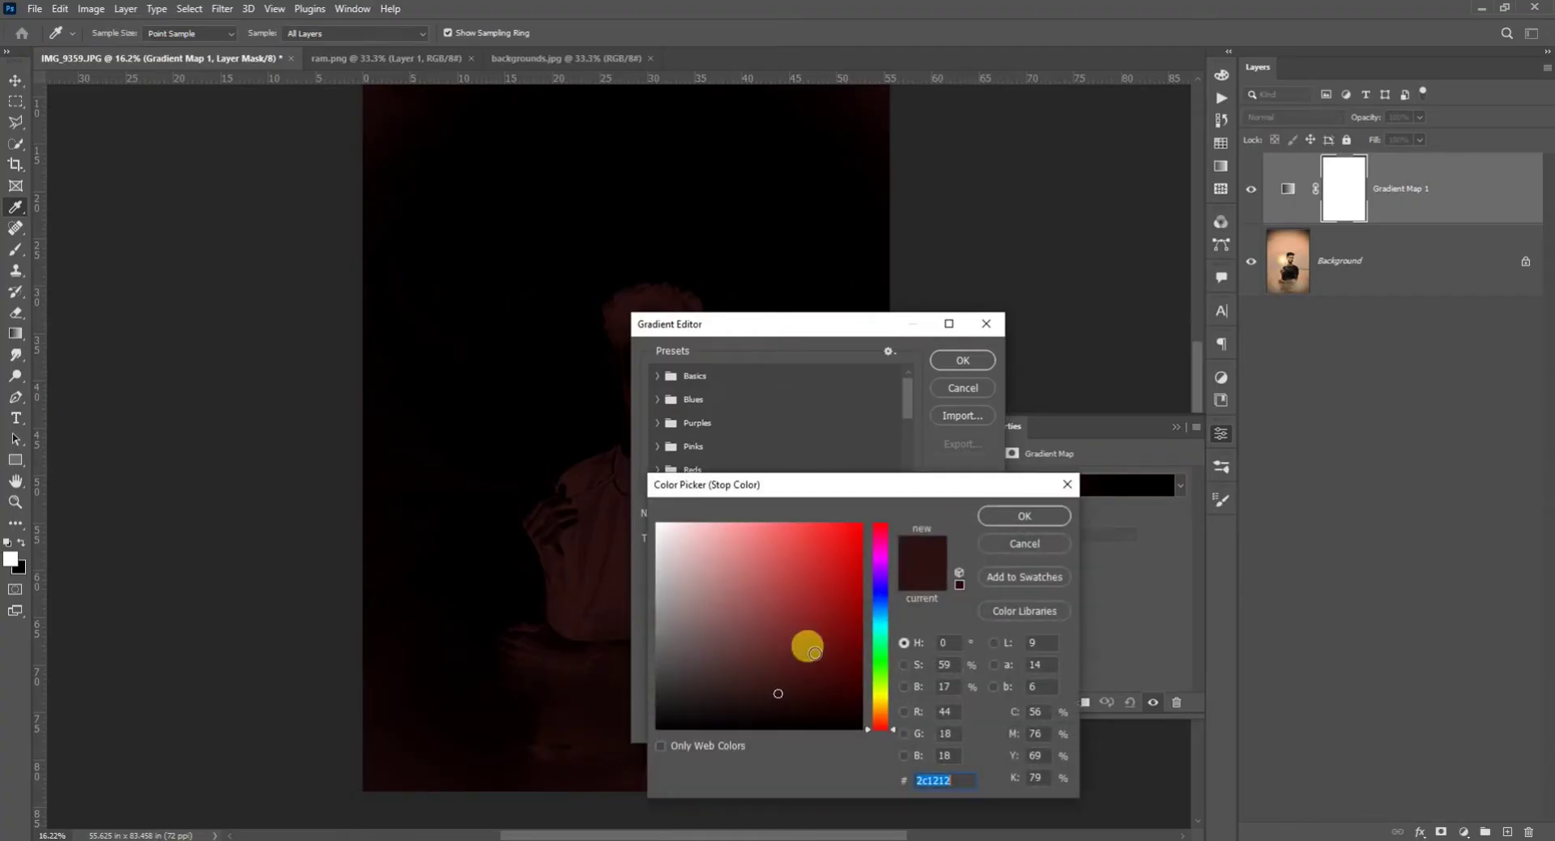
click(881, 605)
mouse_move(839, 614)
mouse_down()
mouse_move(852, 629)
mouse_move(881, 615)
mouse_up()
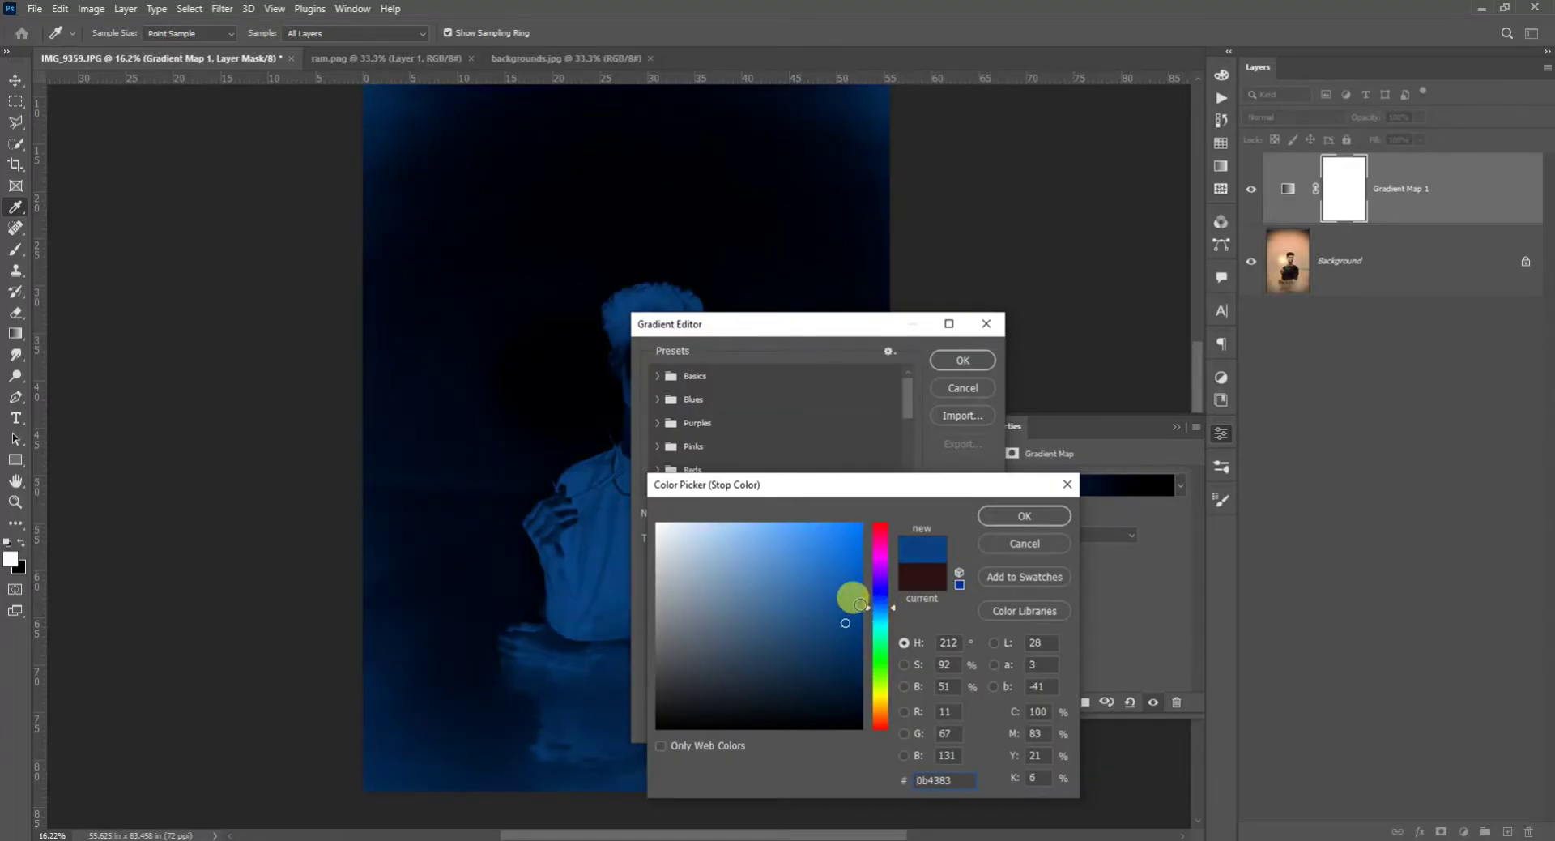
click(1000, 516)
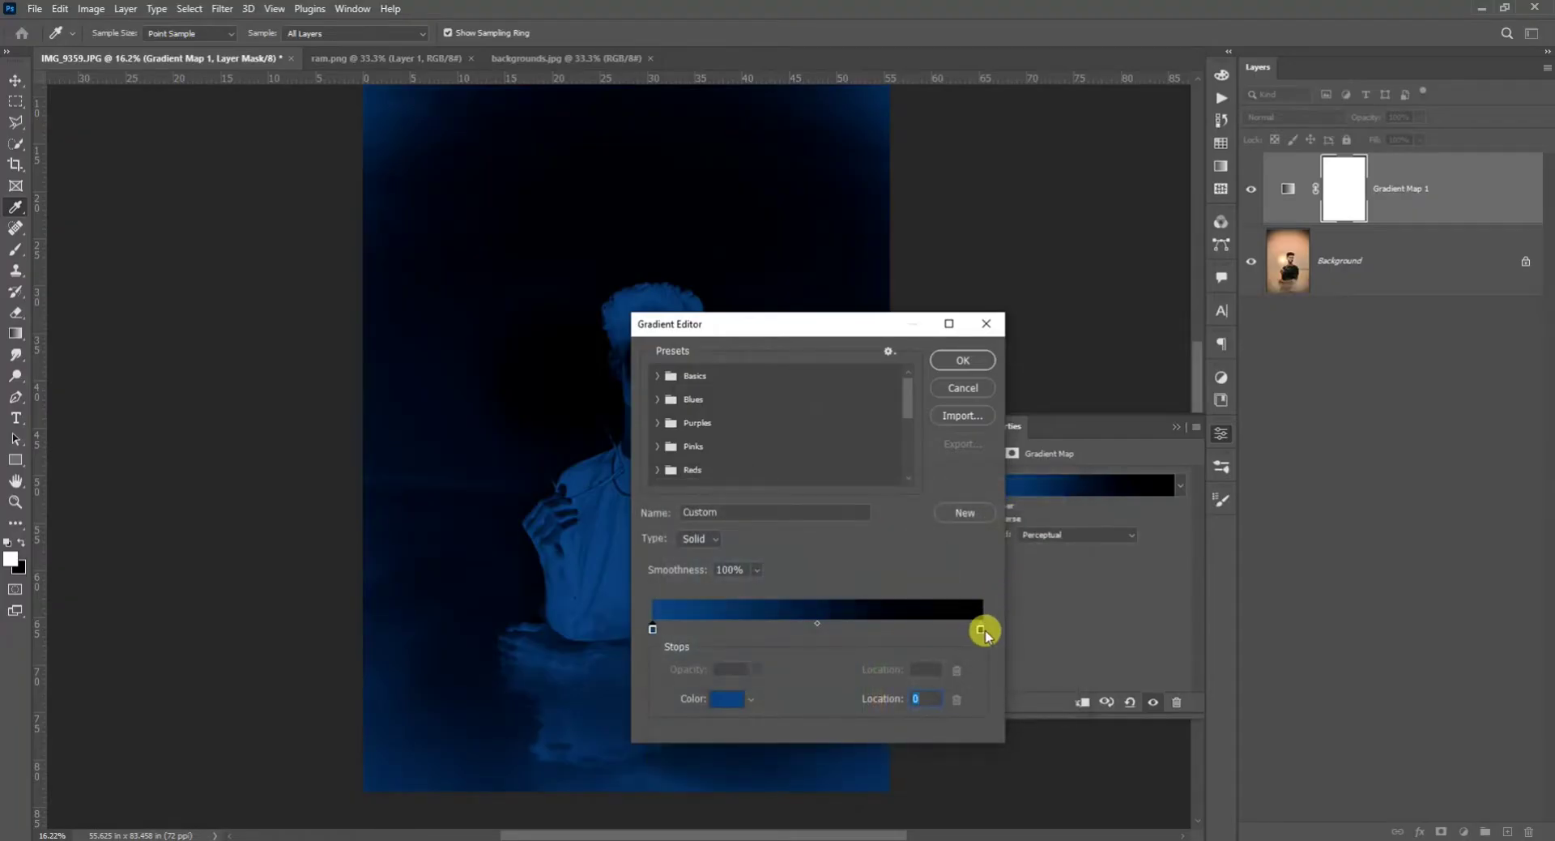
Step: Set the gradient's end stop to near-white, apply the gradient, and lower the Gradient Map layer's opacity to 96%
click(980, 630)
click(728, 698)
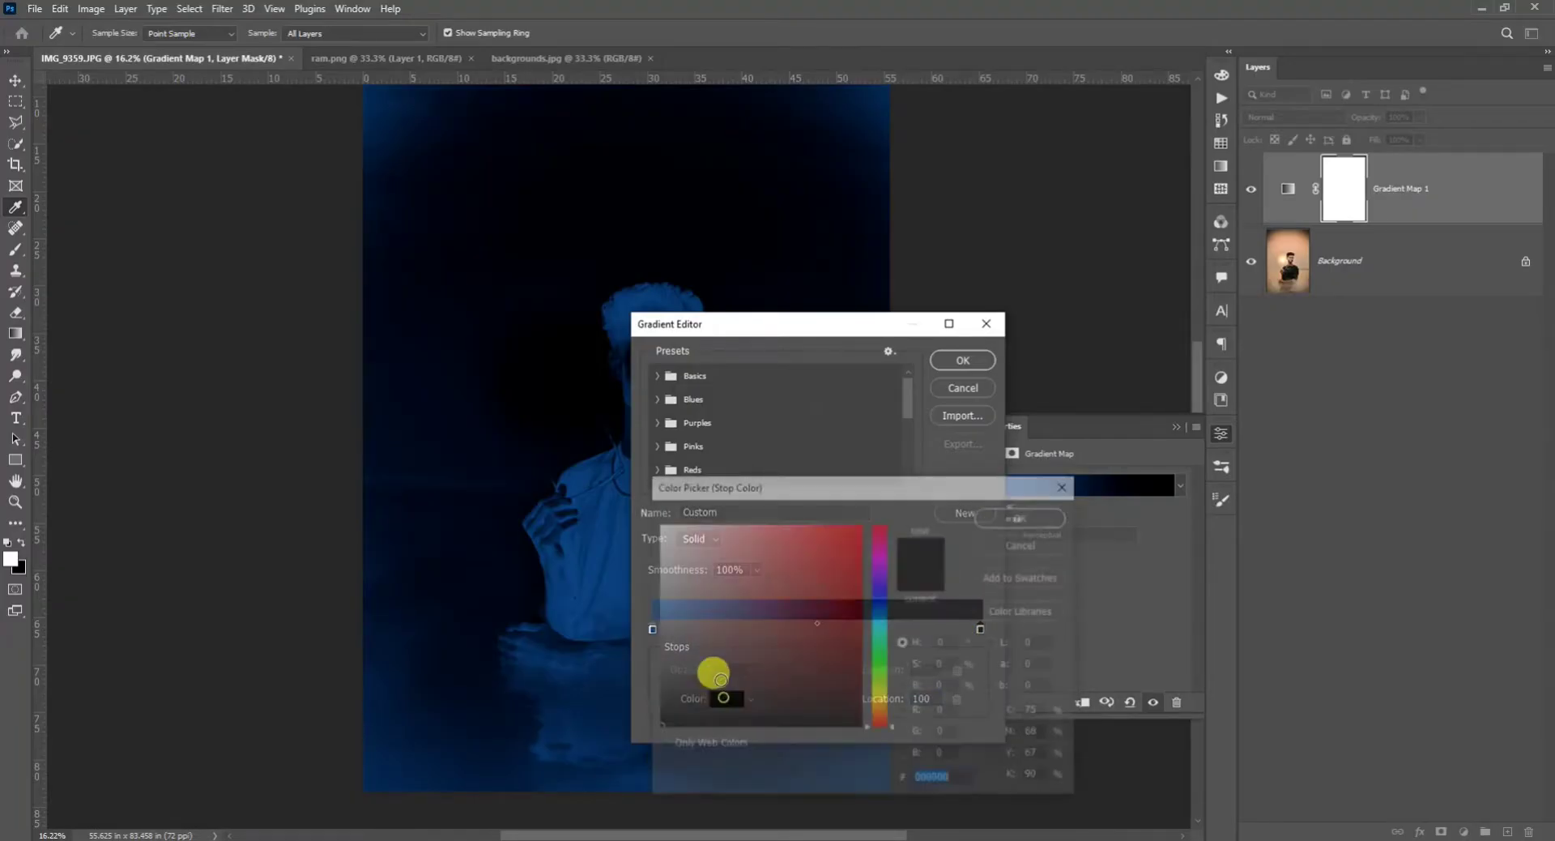
click(595, 492)
drag(595, 492, 793, 508)
click(1035, 521)
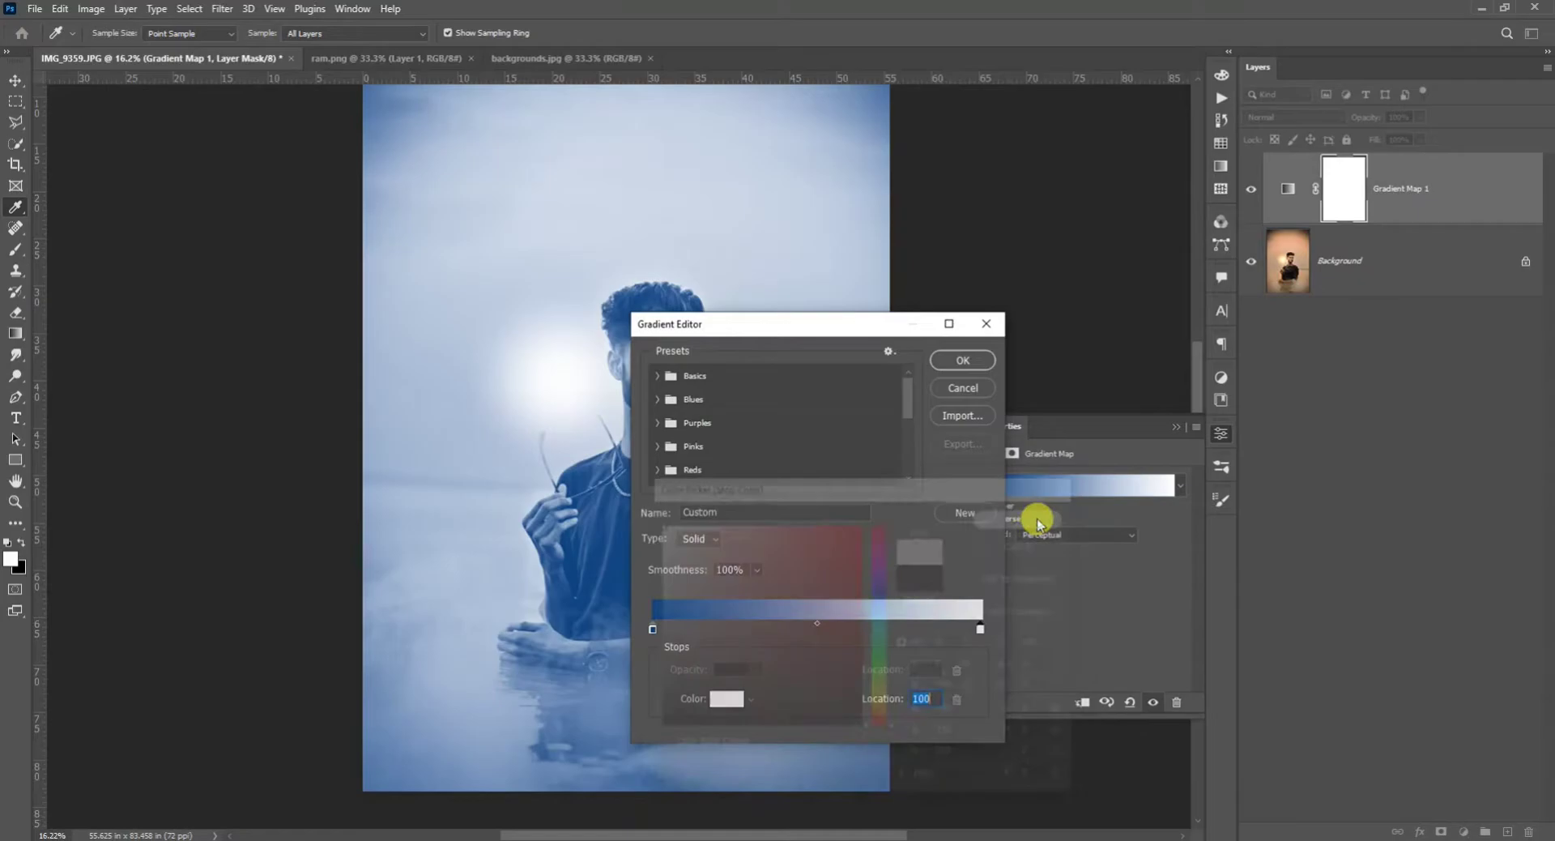
click(964, 362)
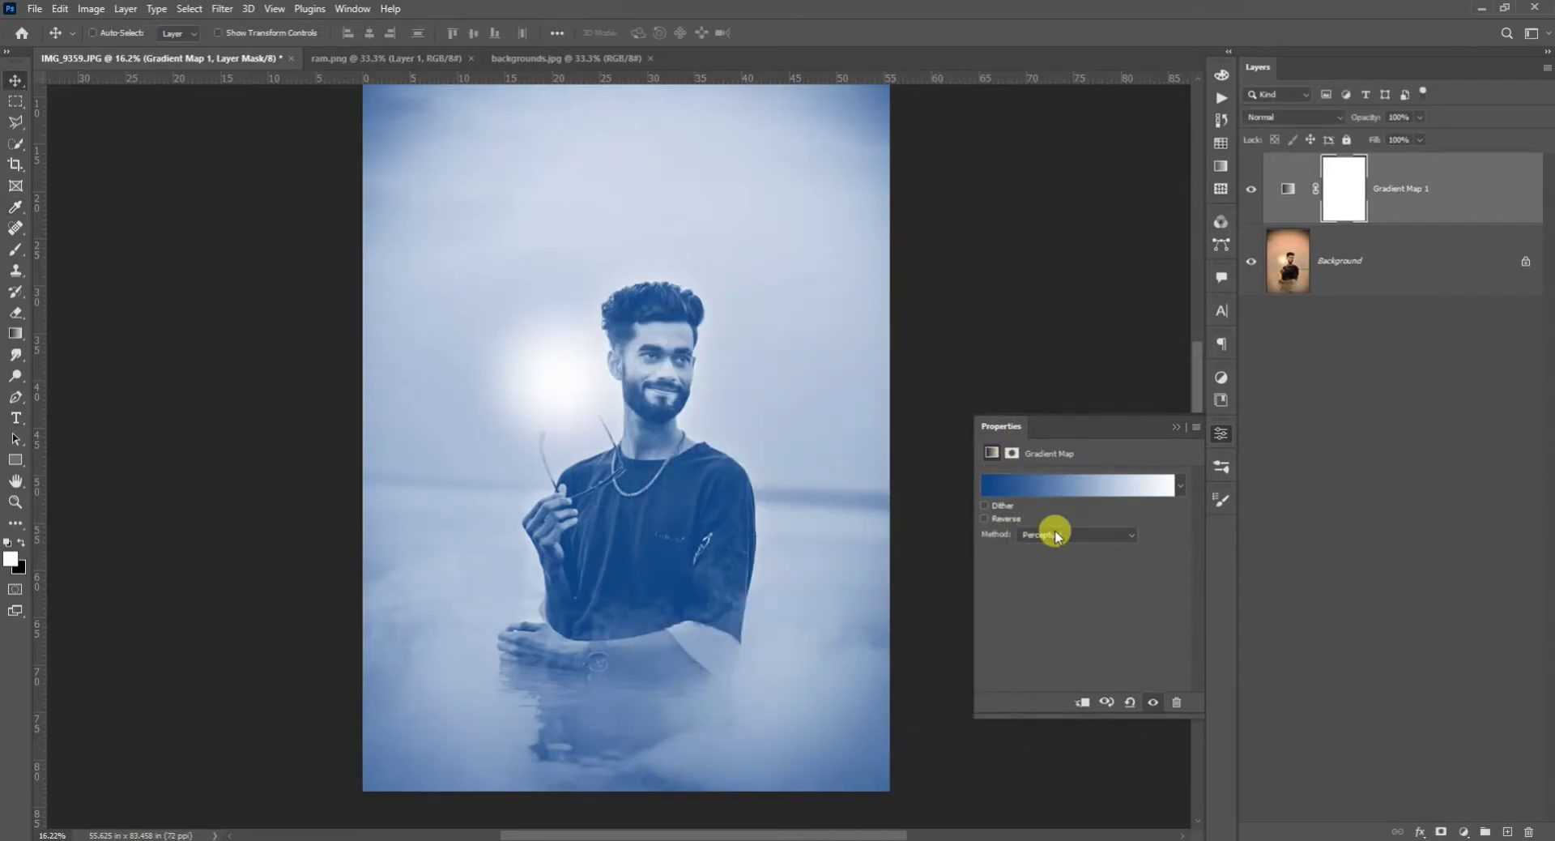
click(1223, 437)
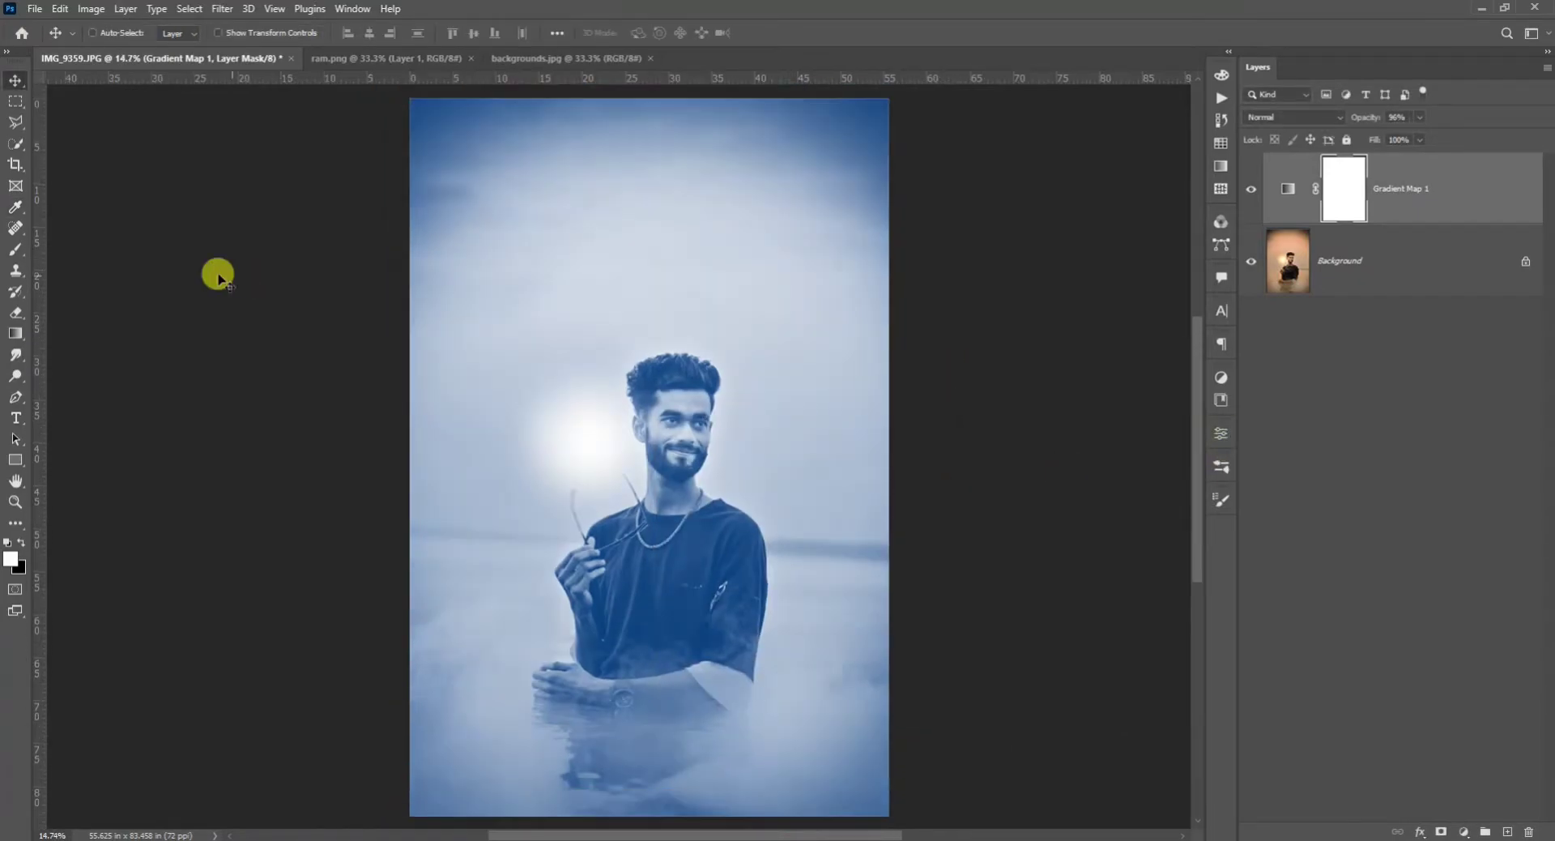
Step: Paint black on the Gradient Map mask over the sun and the sky above the head, using a 1811 px soft brush at 16% flow
click(15, 255)
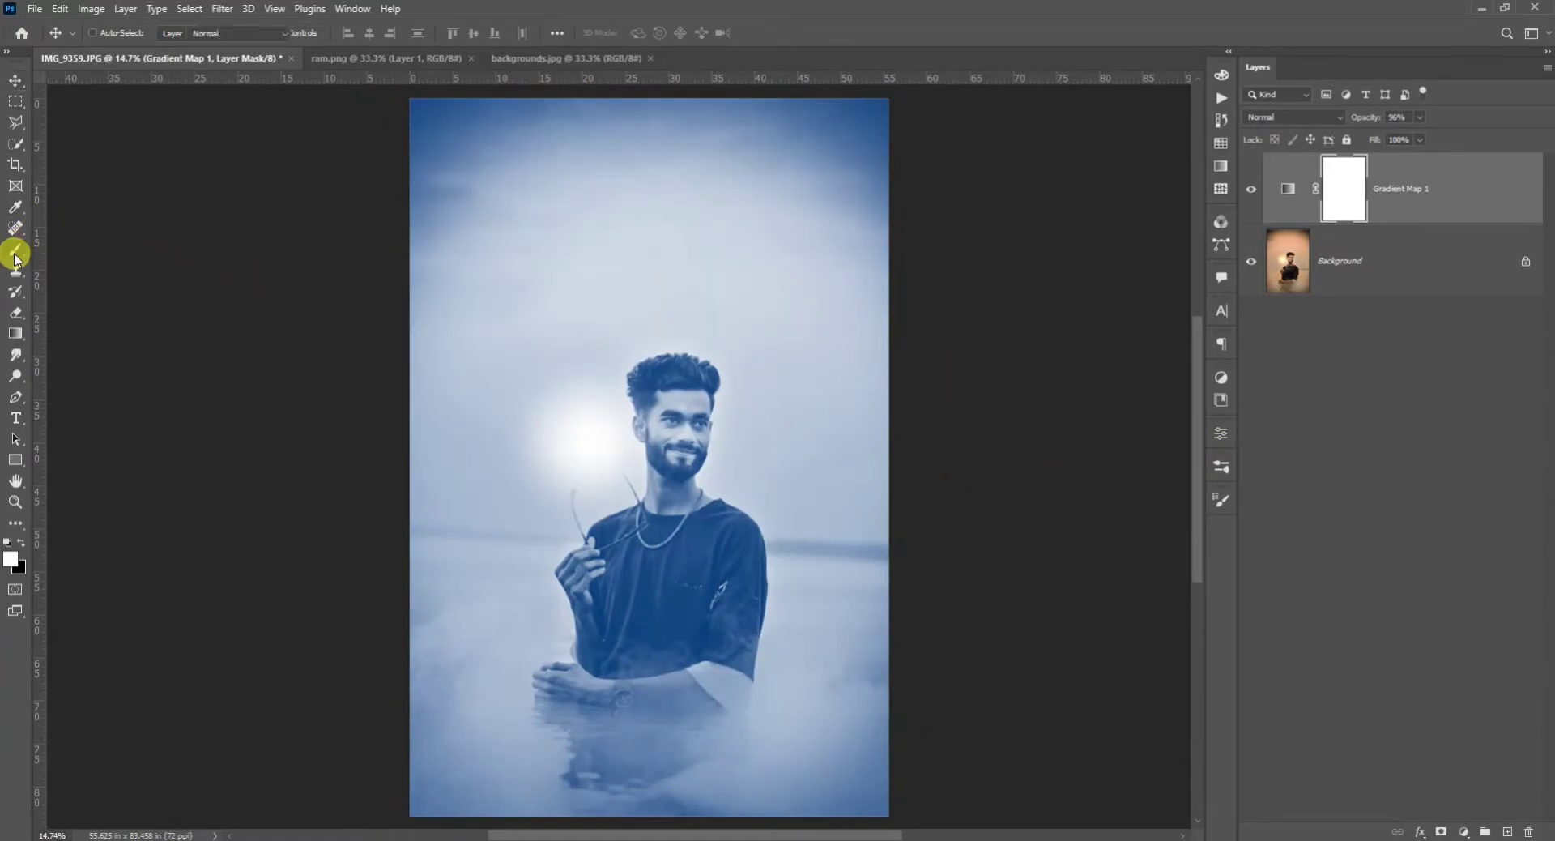
click(23, 542)
right_click(678, 511)
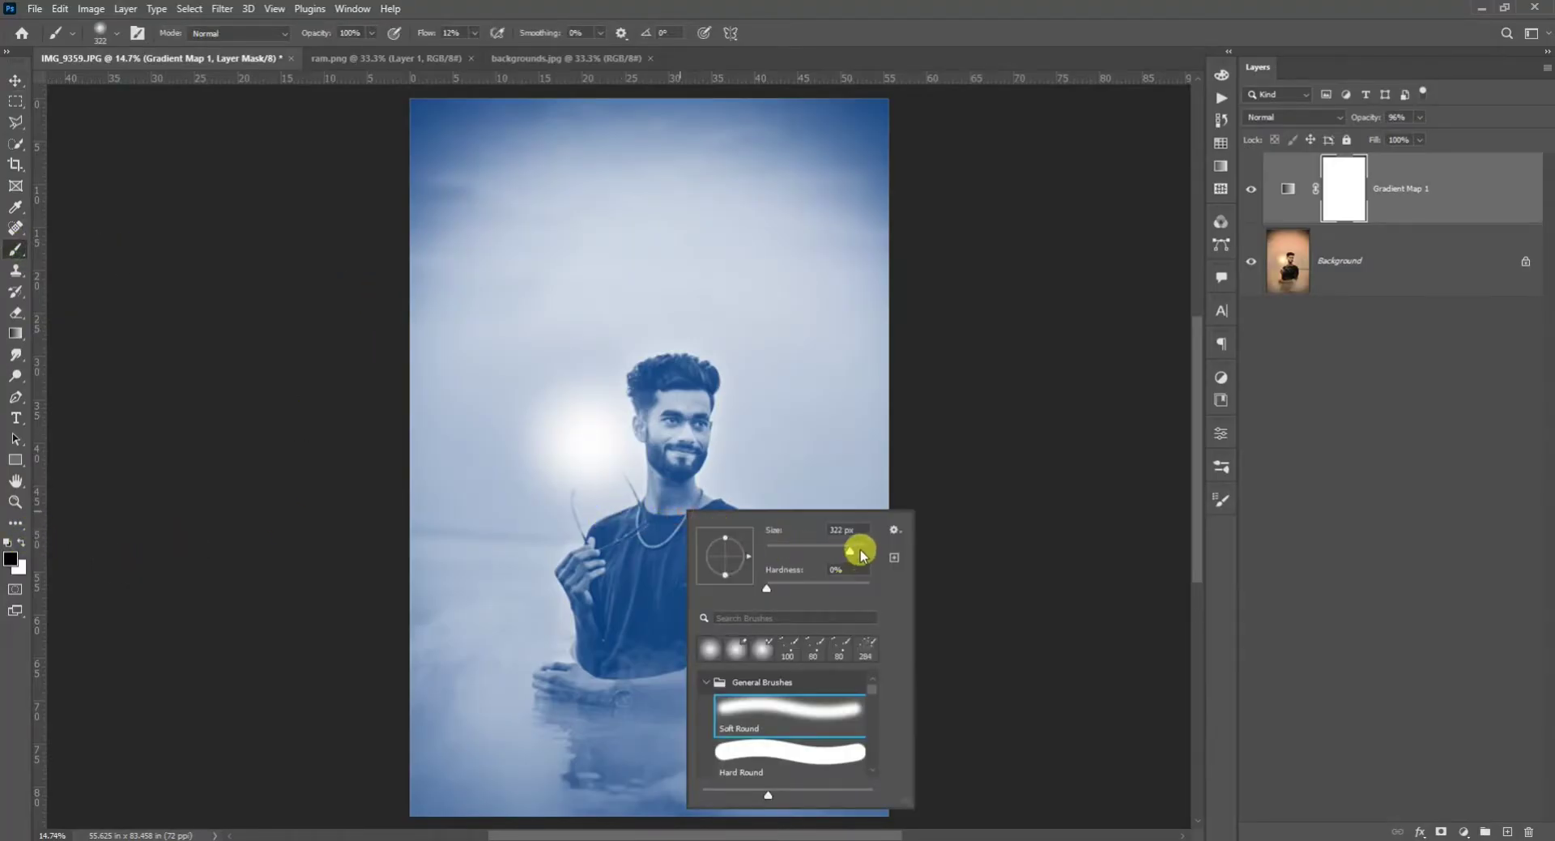
click(864, 553)
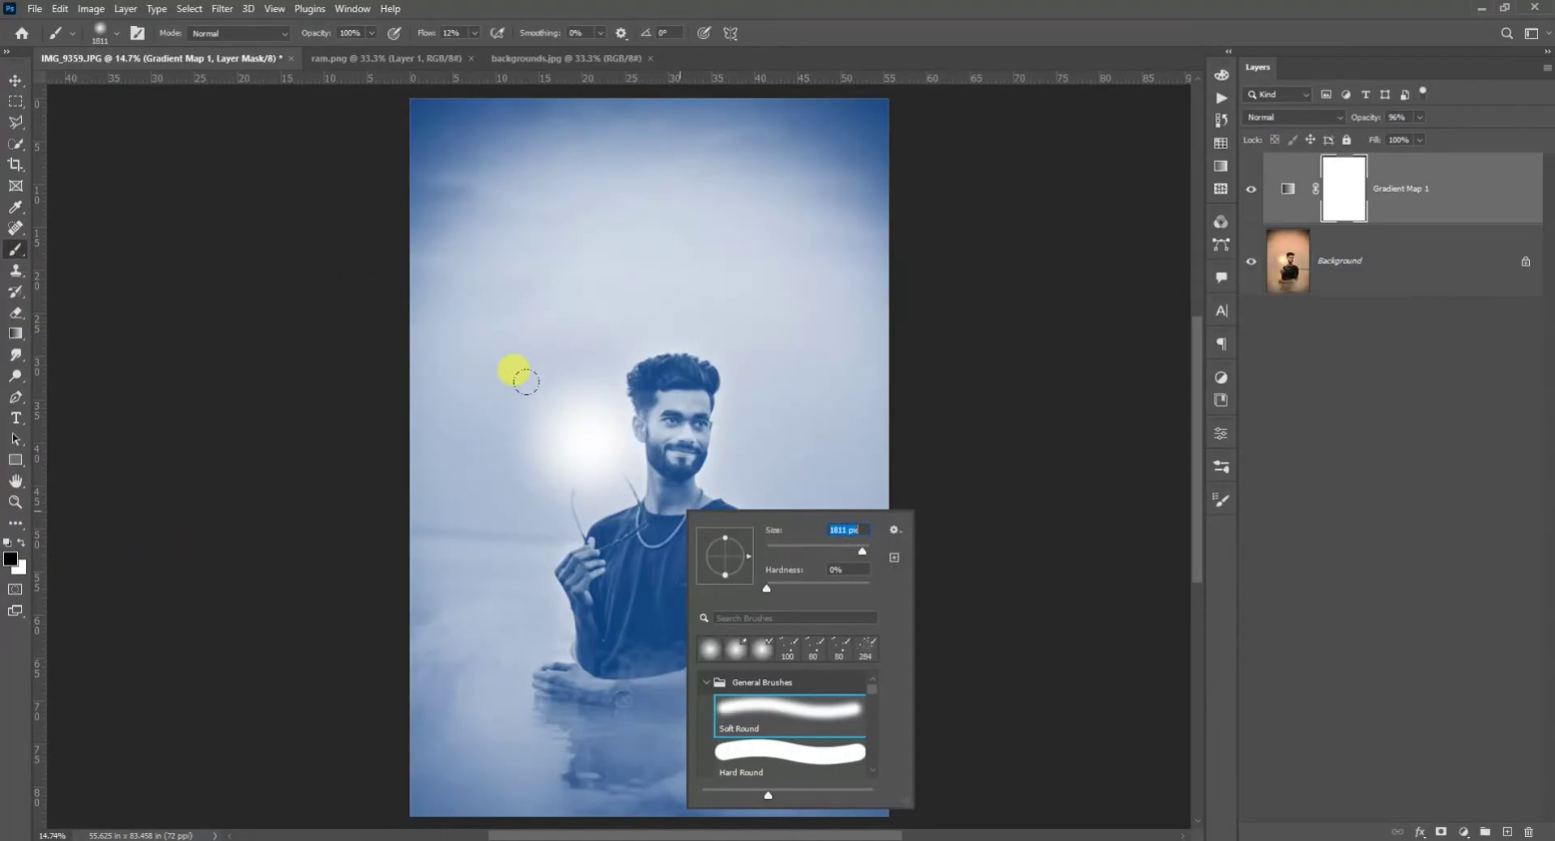
key(Return)
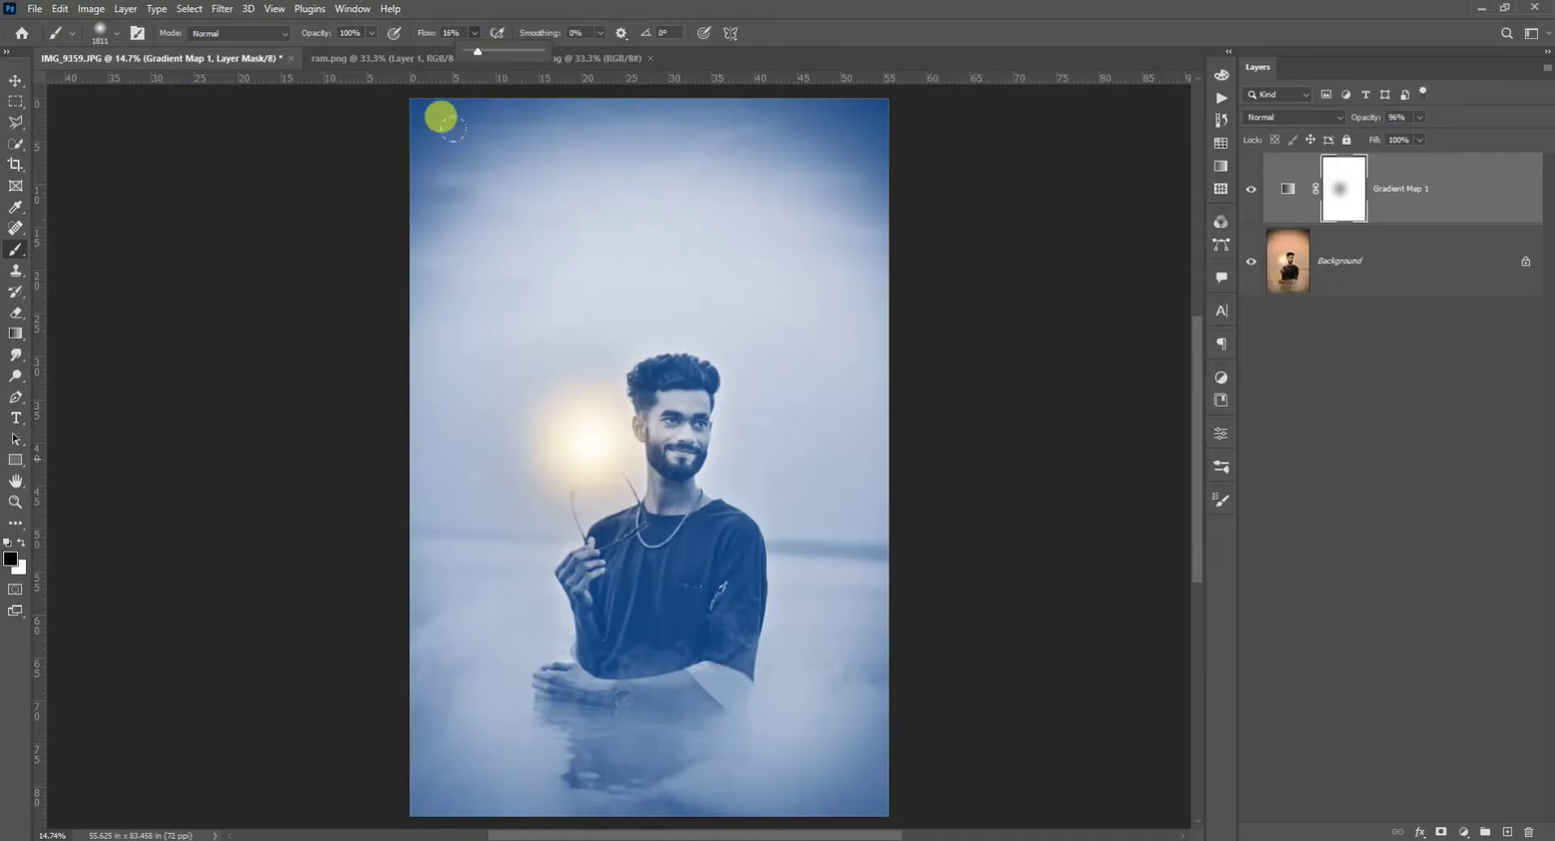
drag(613, 447, 582, 209)
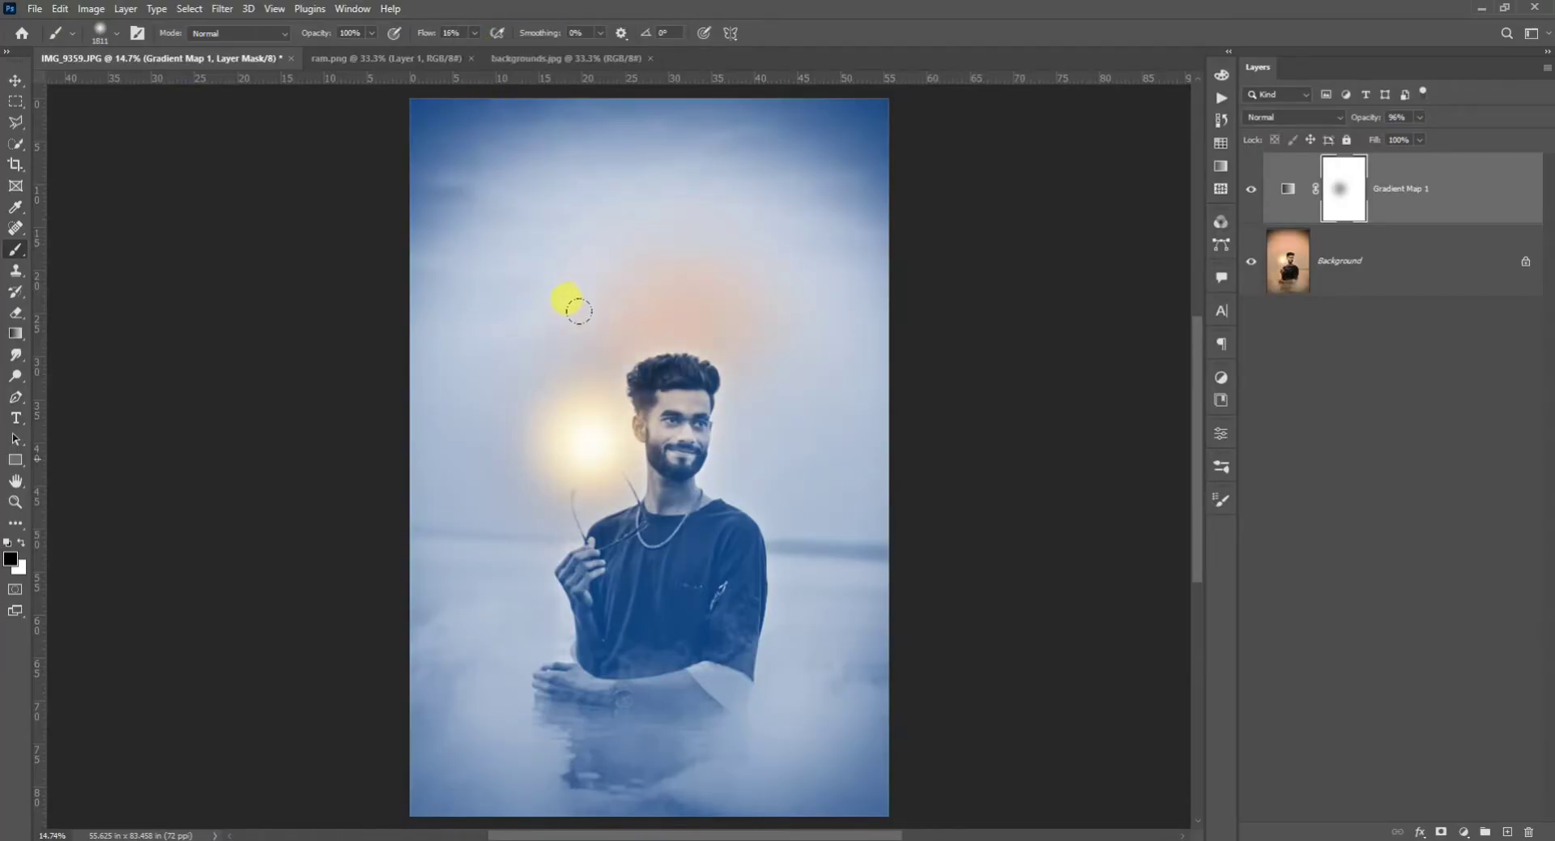
Step: Enlarge the soft brush to 2874 px and paint more of the Gradient Map mask away around the sun's glow
right_click(562, 451)
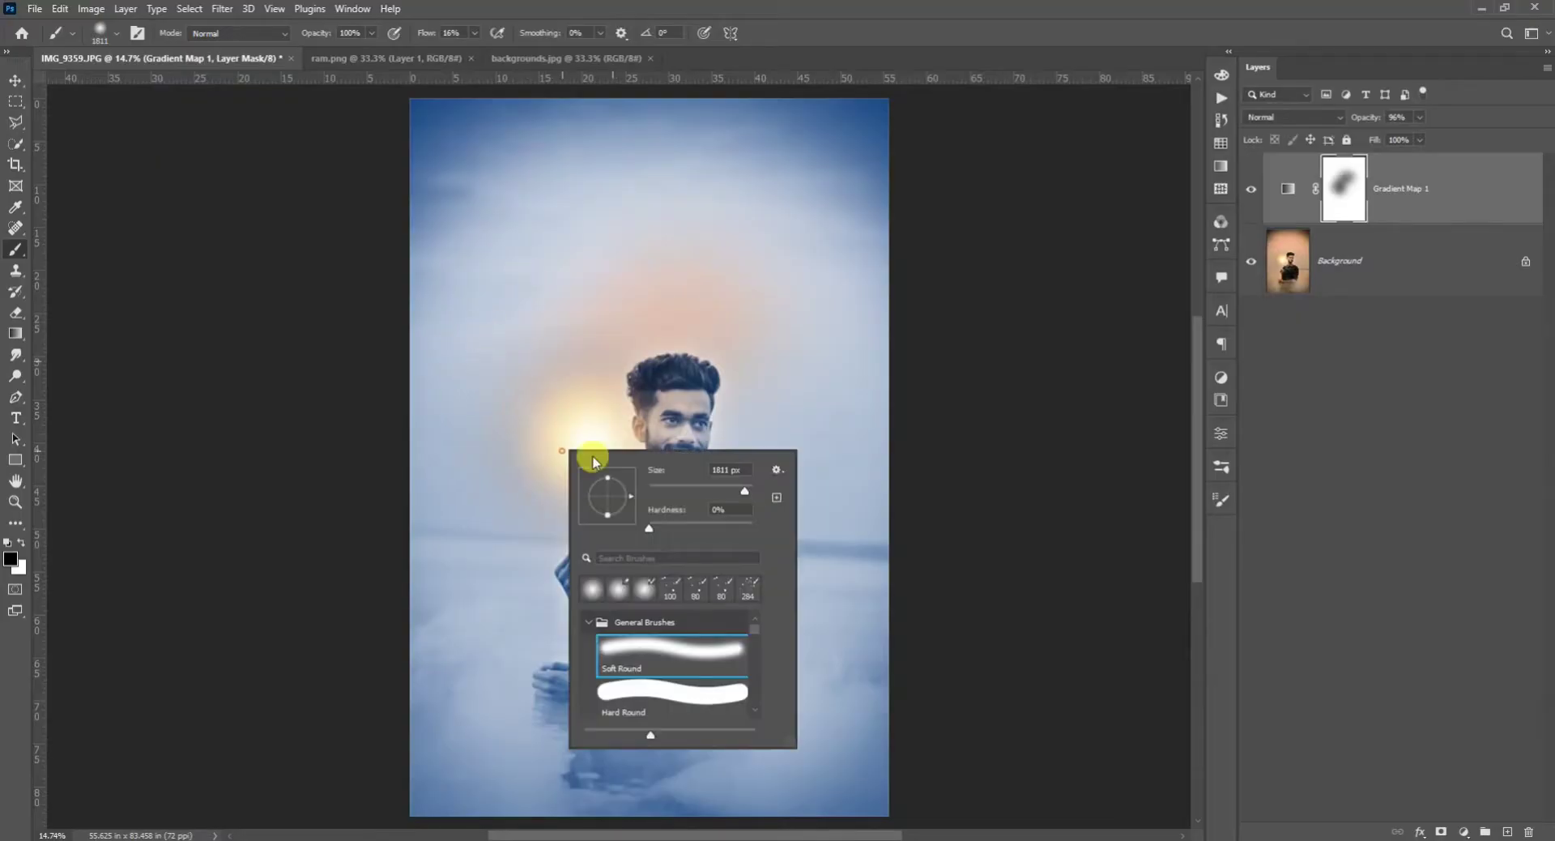
drag(743, 491, 748, 491)
click(553, 382)
mouse_move(553, 382)
mouse_down()
mouse_move(544, 331)
mouse_move(578, 394)
mouse_up()
Step: Reduce the soft brush to 464 px and reveal warm light on the mask between the sun, ear and shoulder
scroll(628, 405, up, 4)
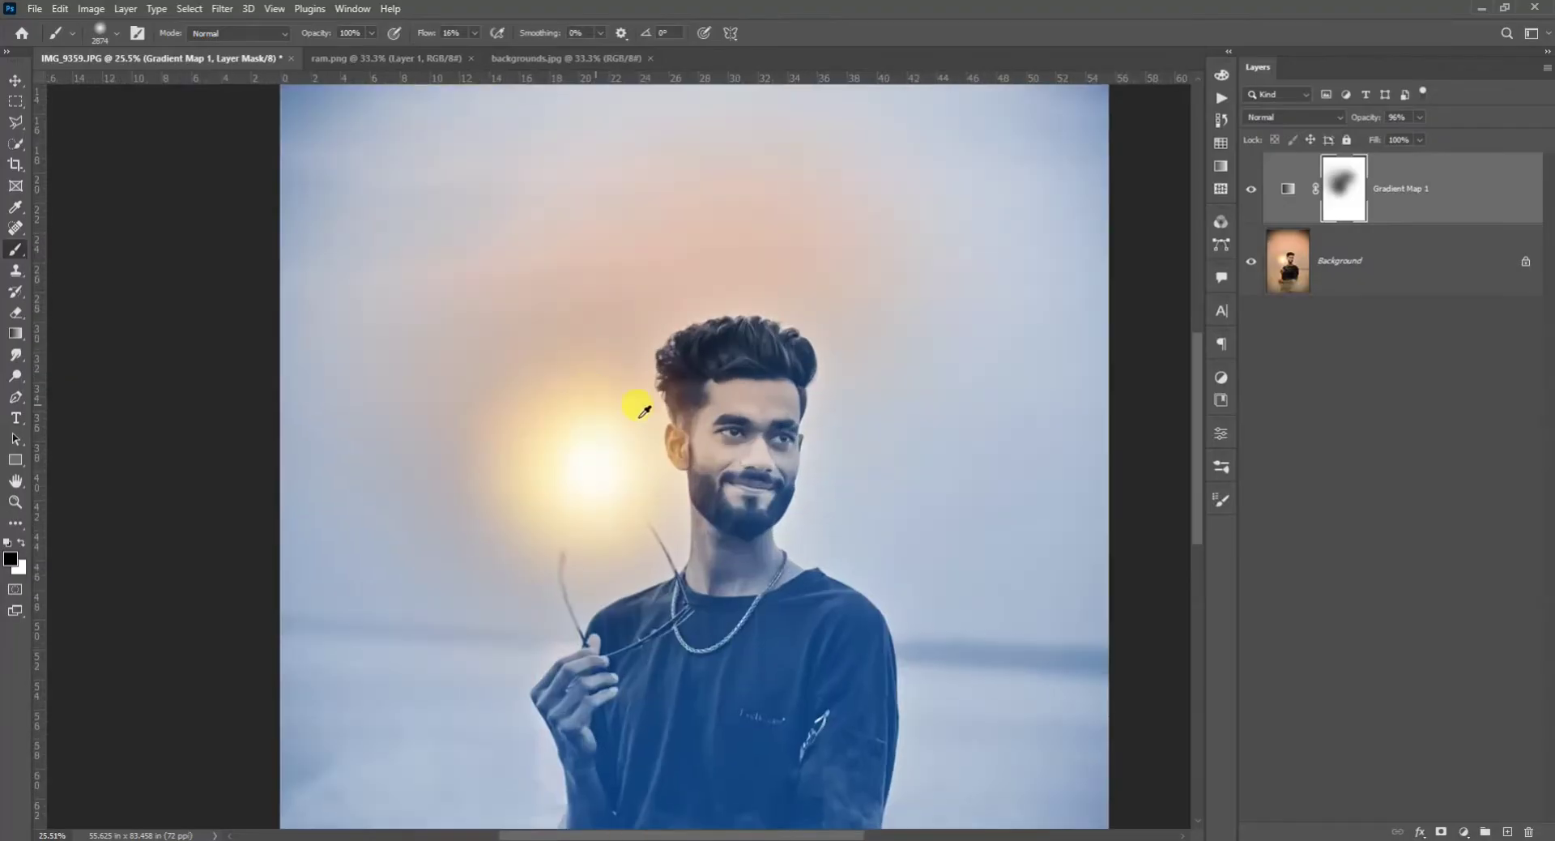
scroll(356, 85, down, 3)
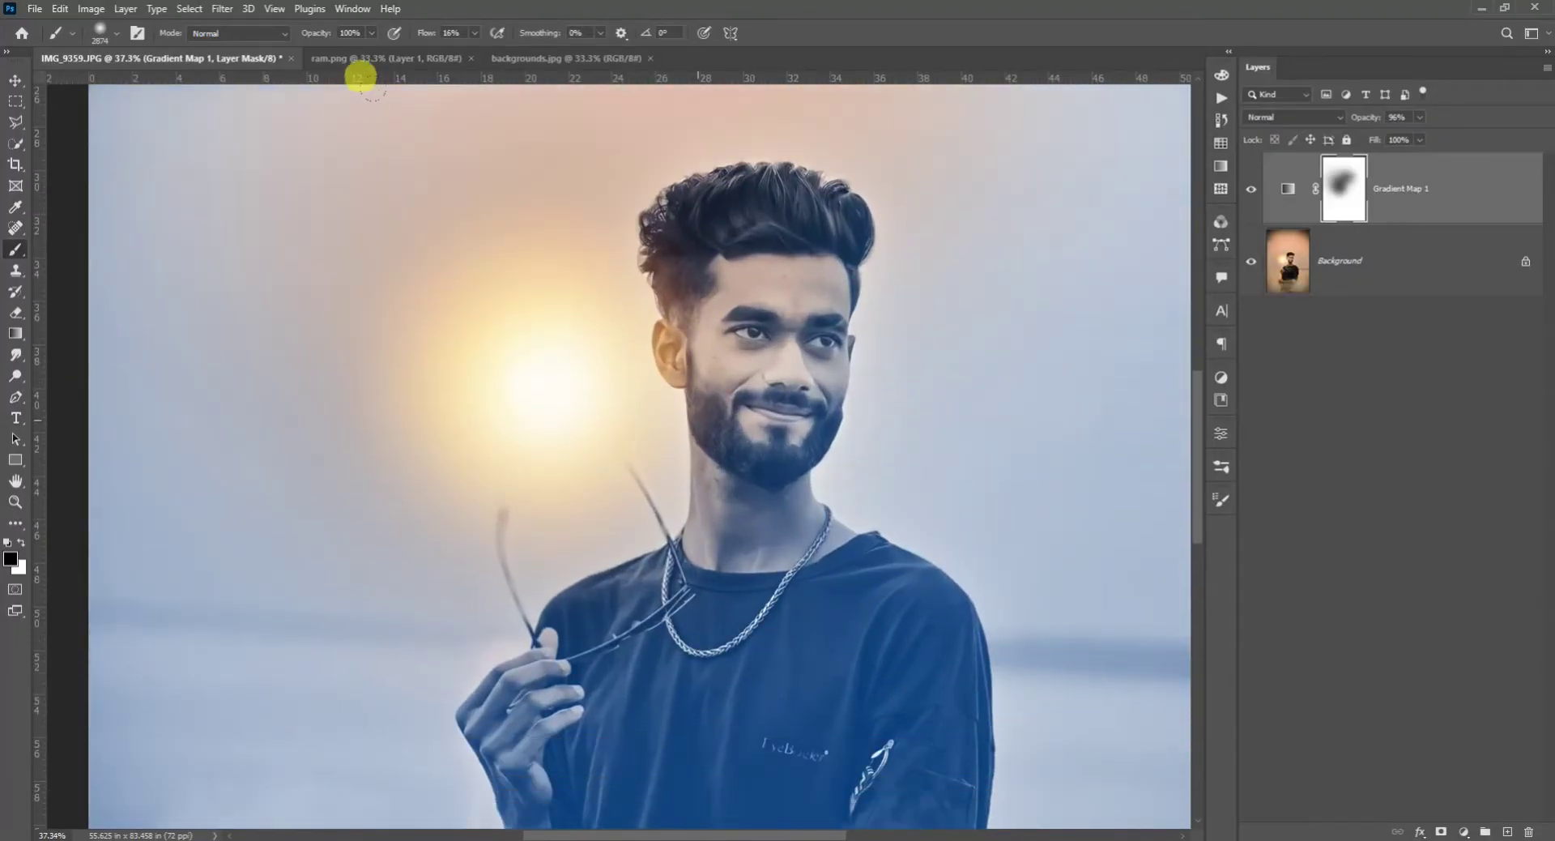
right_click(863, 452)
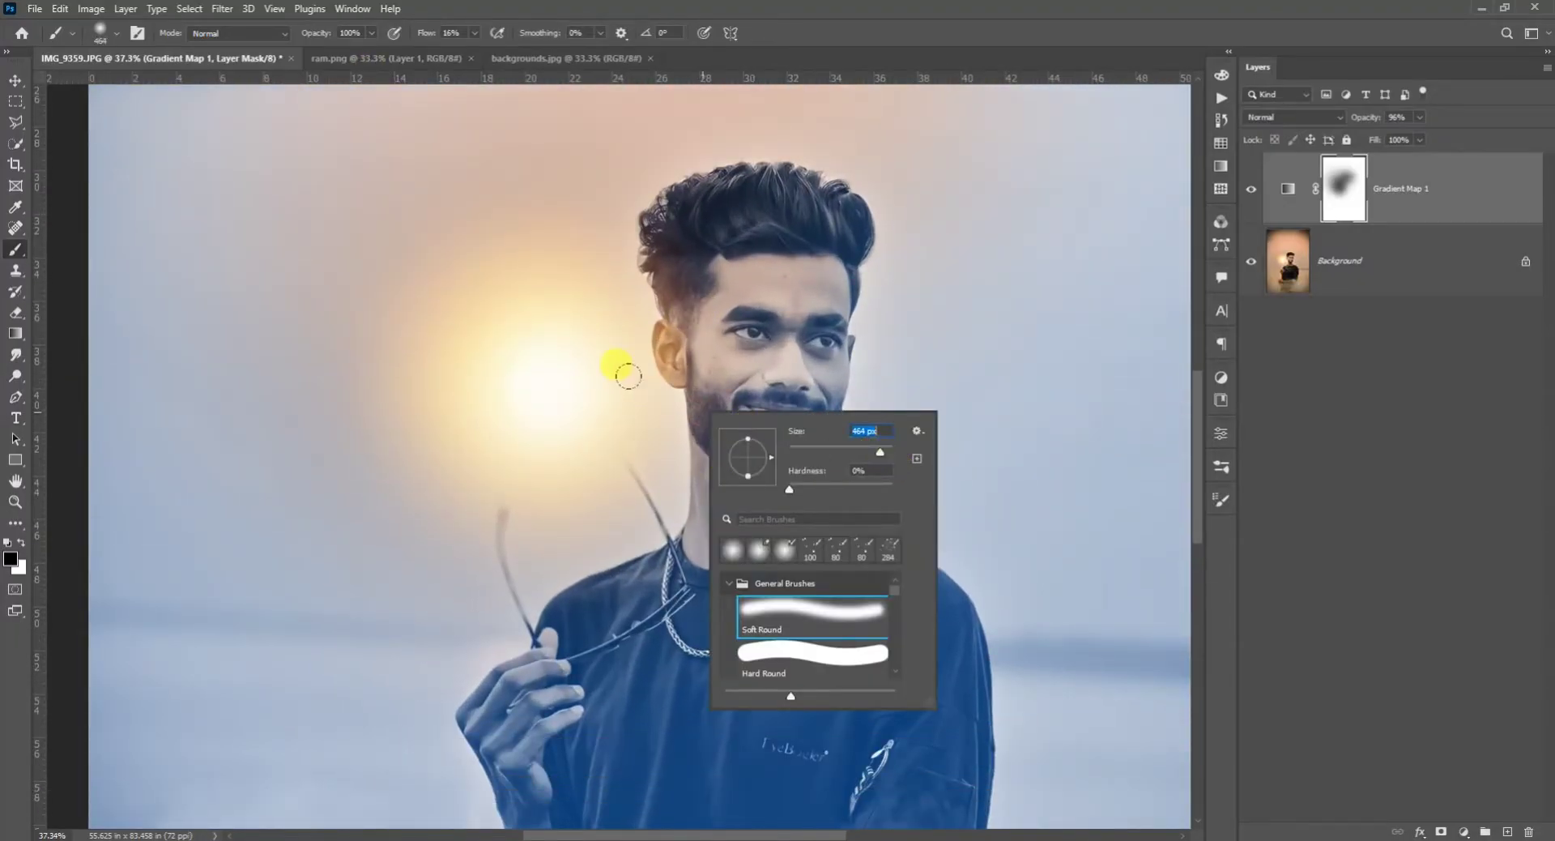
key(Return)
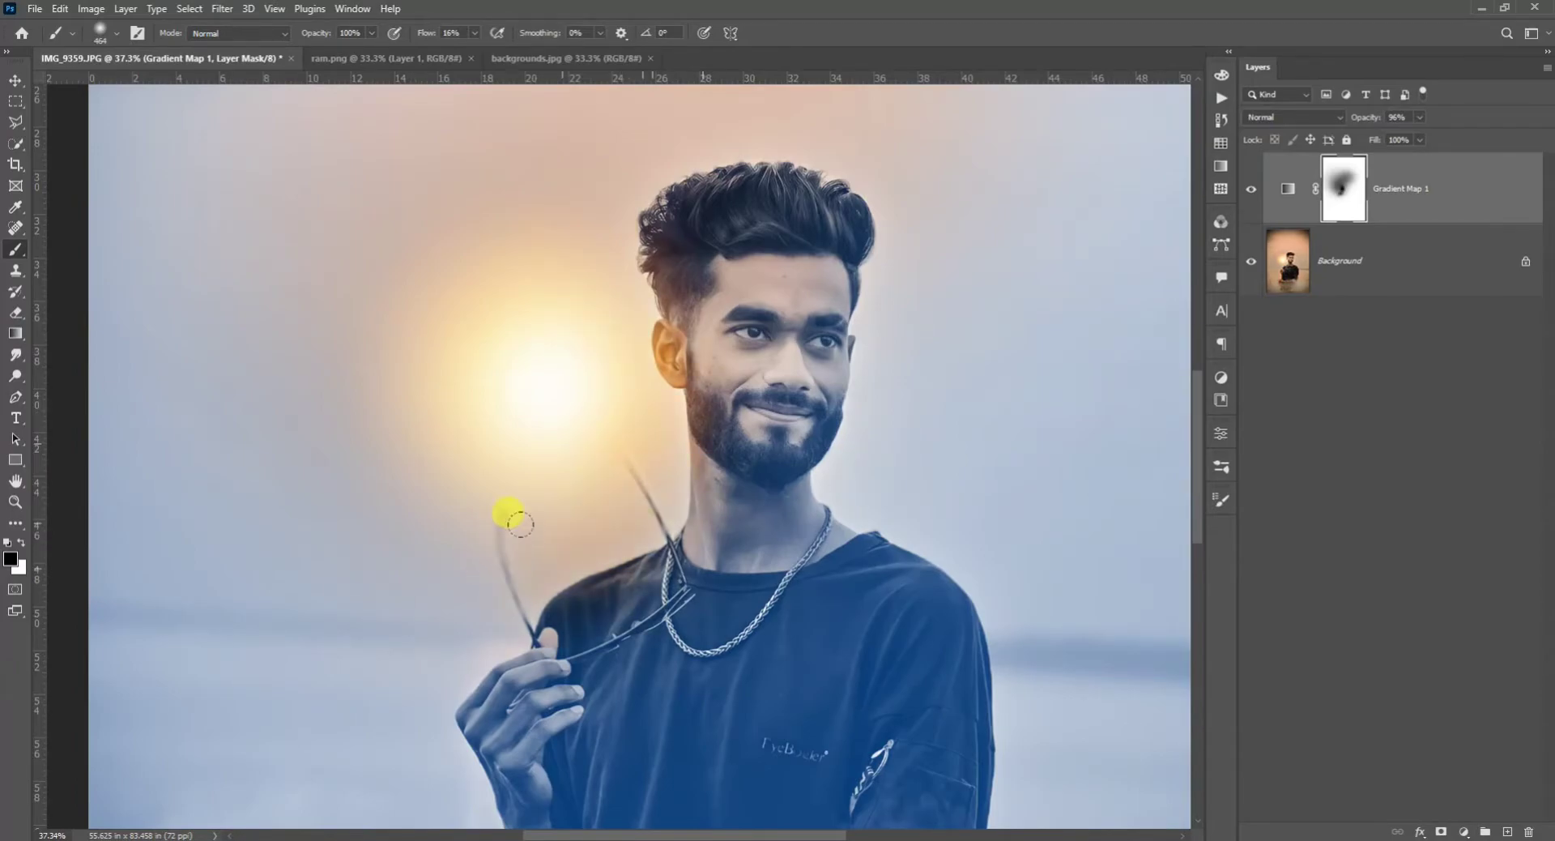
Step: Reduce the soft brush to 196 px and mask the blue tint off the fingers of the raised hand
scroll(510, 509, down, 2)
right_click(617, 512)
click(777, 551)
key(Return)
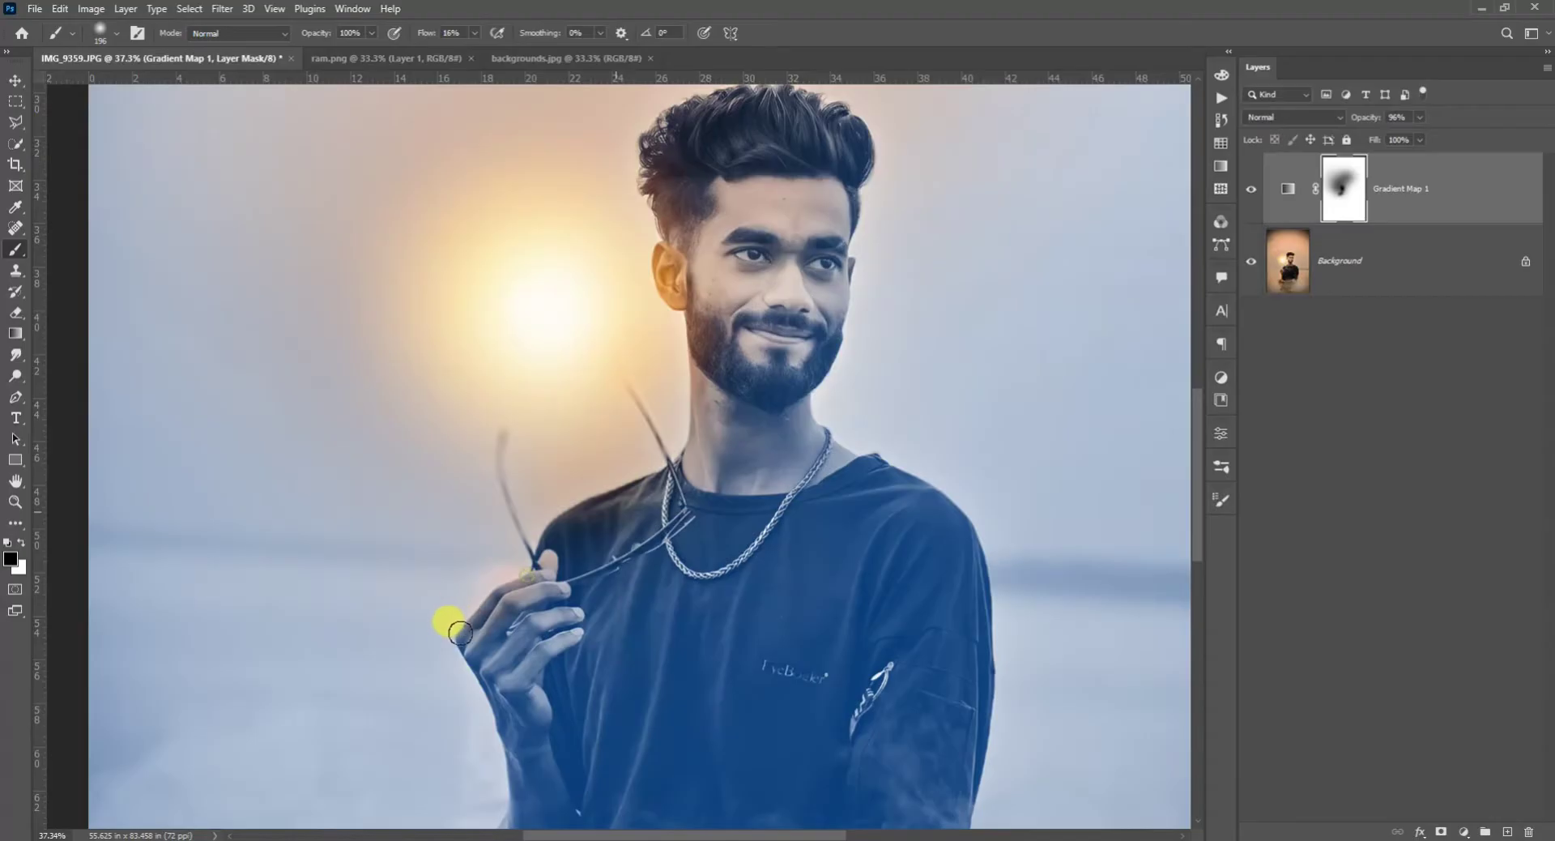
drag(516, 590, 464, 618)
Step: Paint black on the Gradient Map mask along the sun-facing edge of the hair to bring back its warm tone
scroll(482, 515, down, 3)
scroll(533, 514, up, 3)
scroll(571, 522, up, 3)
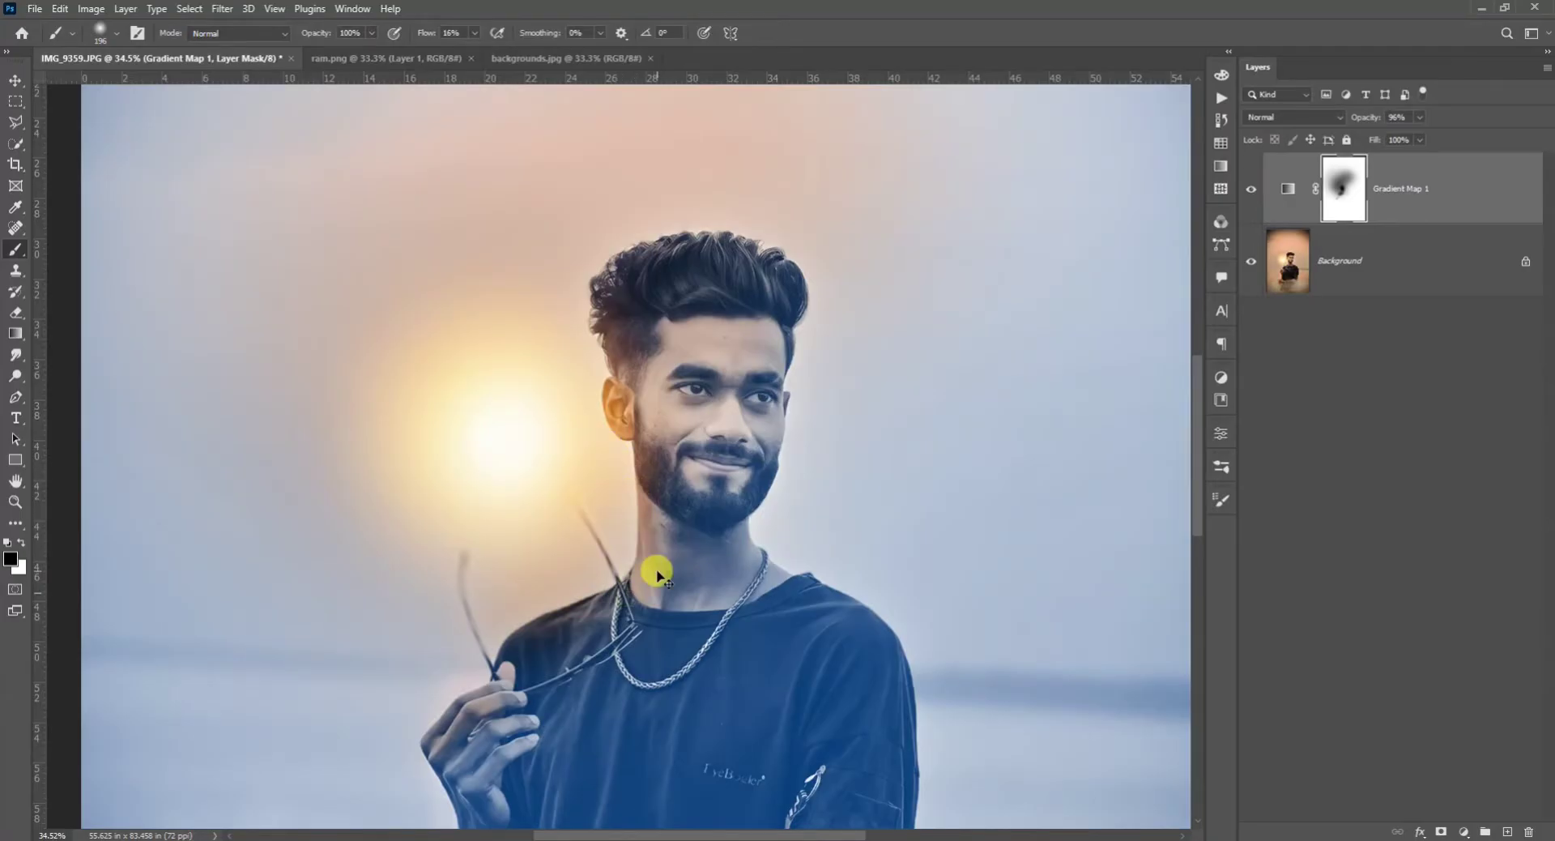
scroll(656, 576, up, 3)
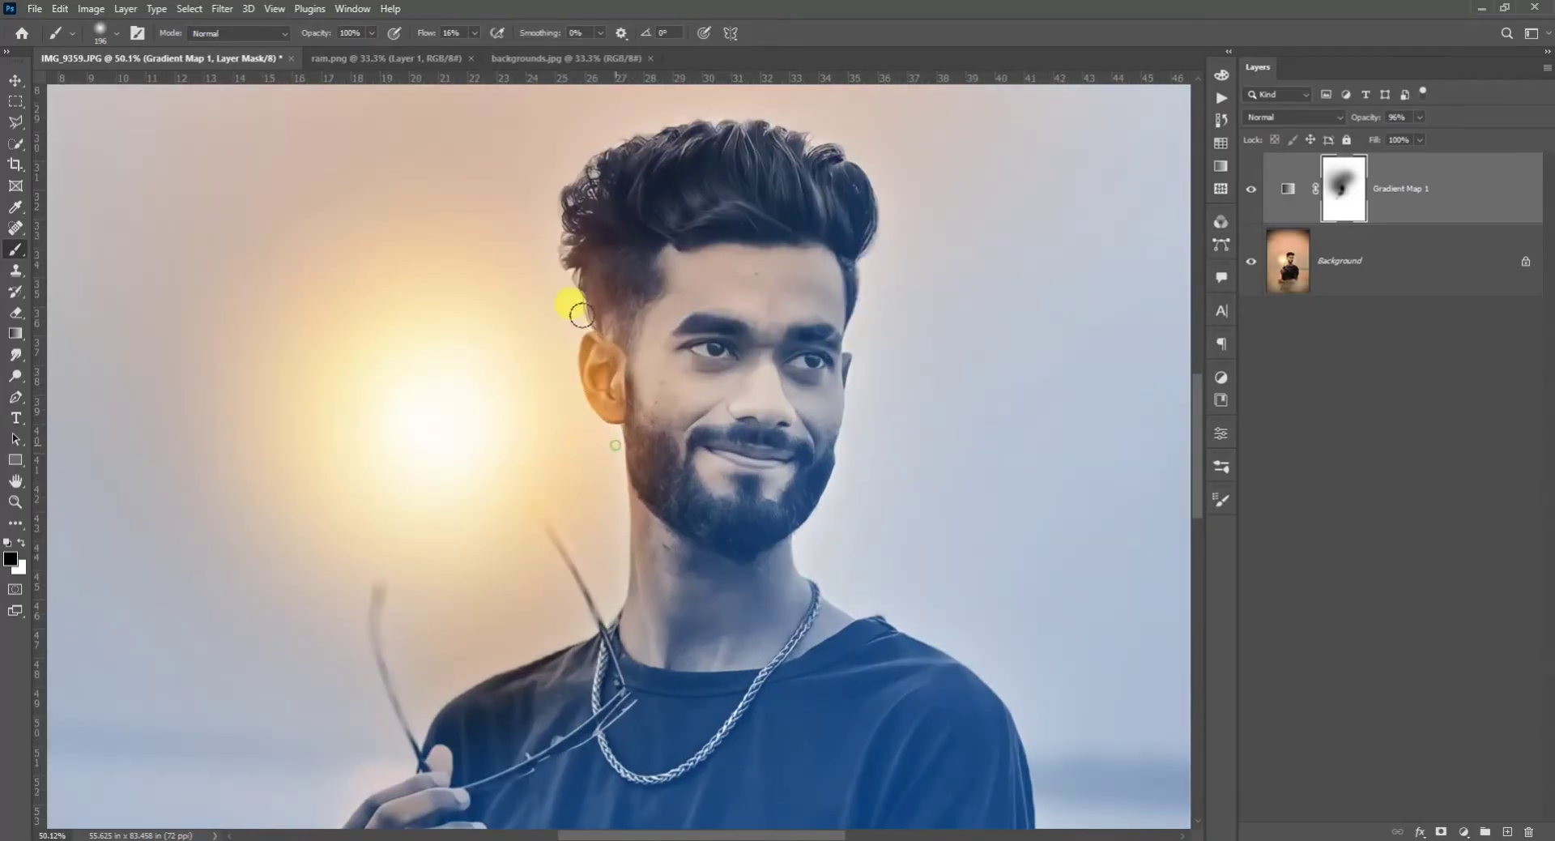
mouse_move(593, 188)
mouse_down()
mouse_move(591, 156)
mouse_move(545, 215)
mouse_up()
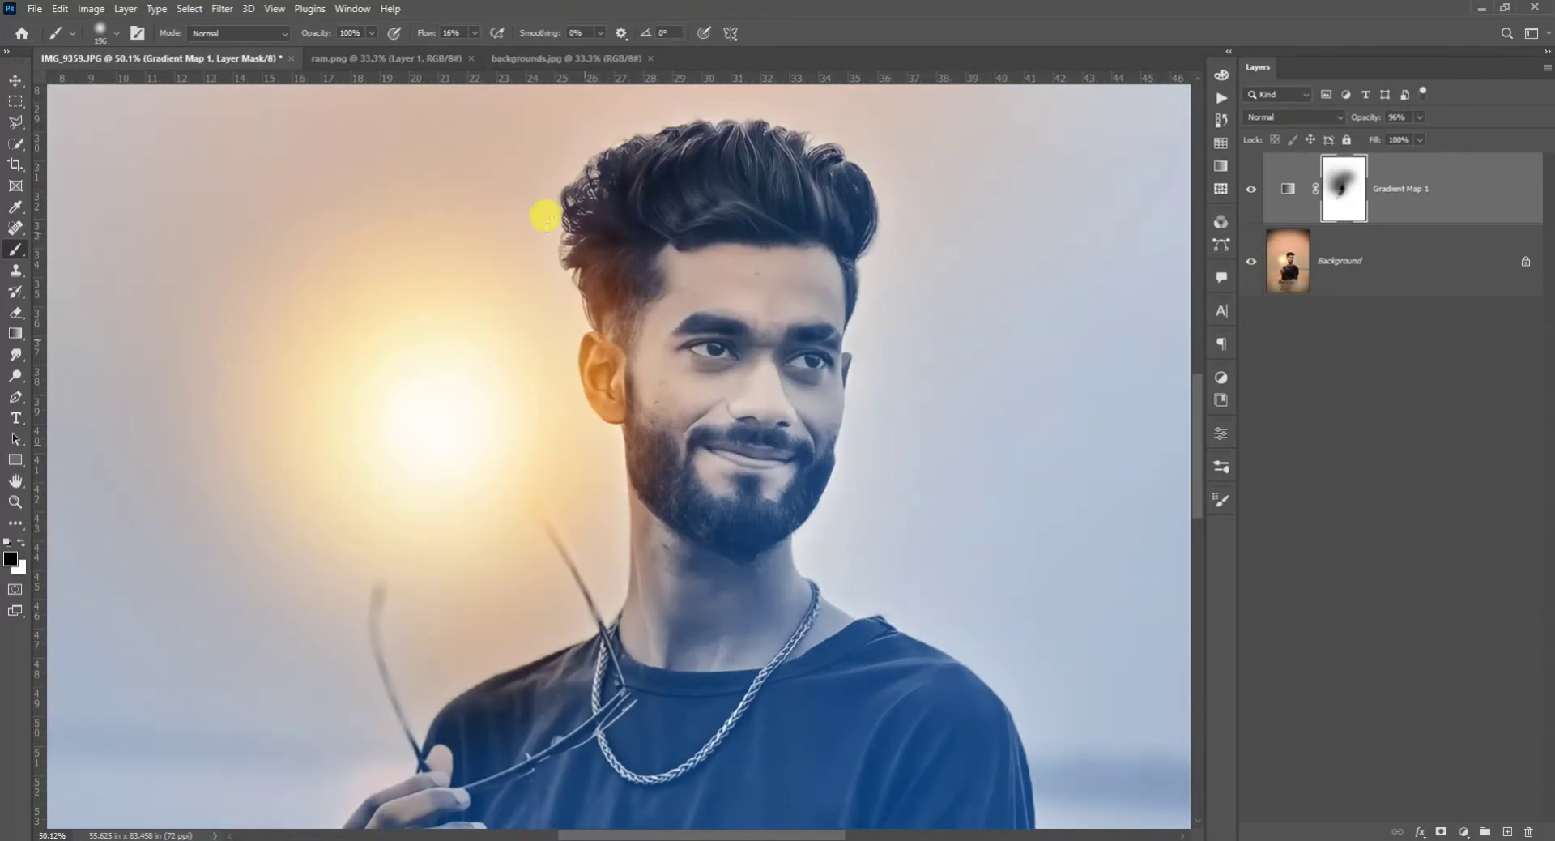
Step: Paint a broad warm area on the mask over the raised hand and the water beside it with a 2165 px brush
scroll(546, 216, down, 10)
click(545, 367)
scroll(544, 367, up, 2)
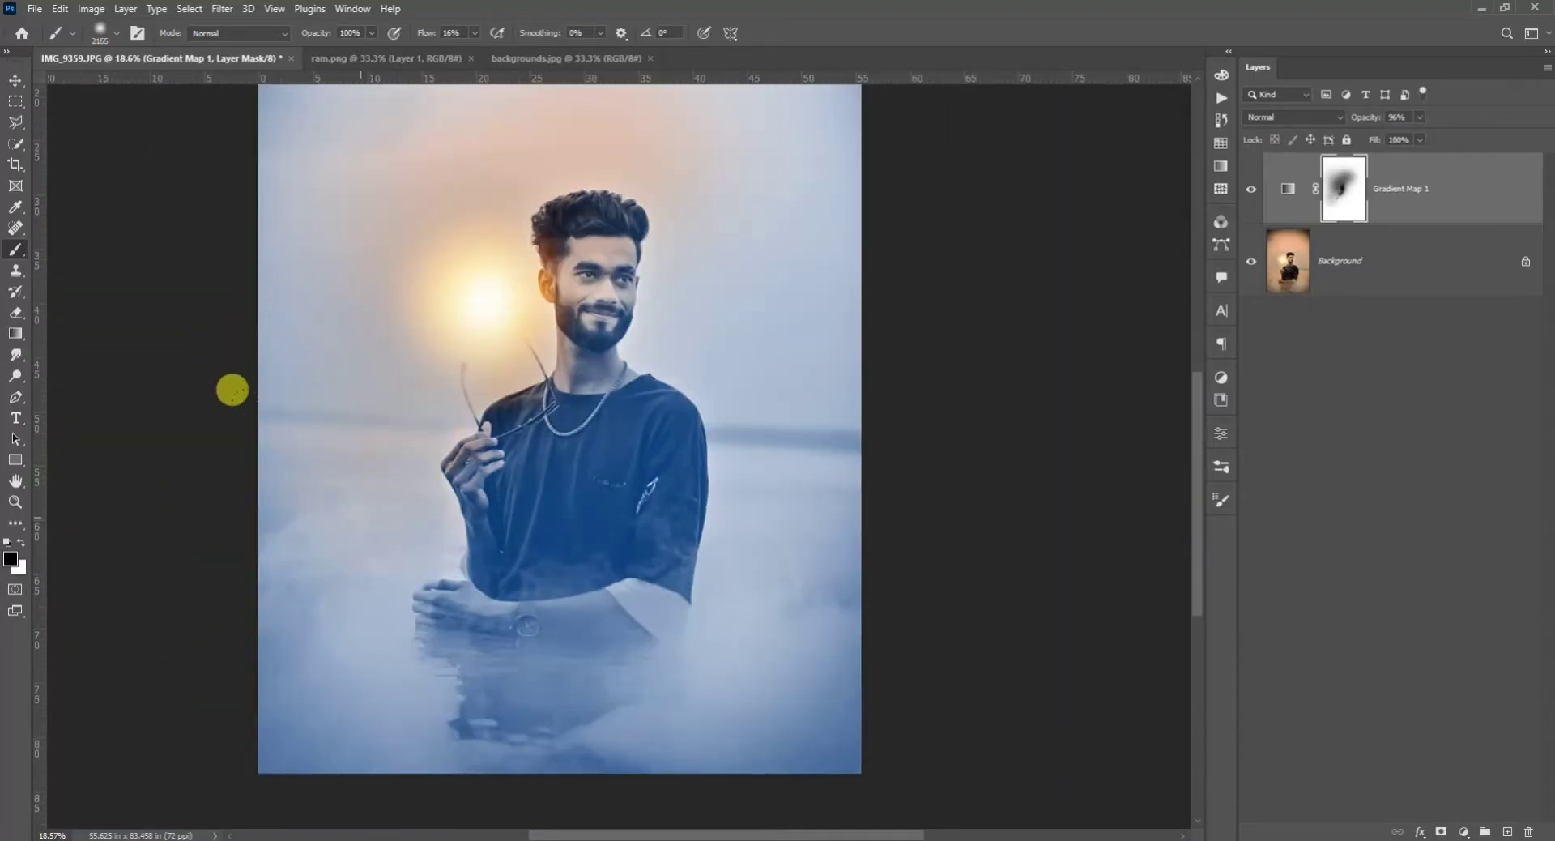
scroll(330, 320, up, 1)
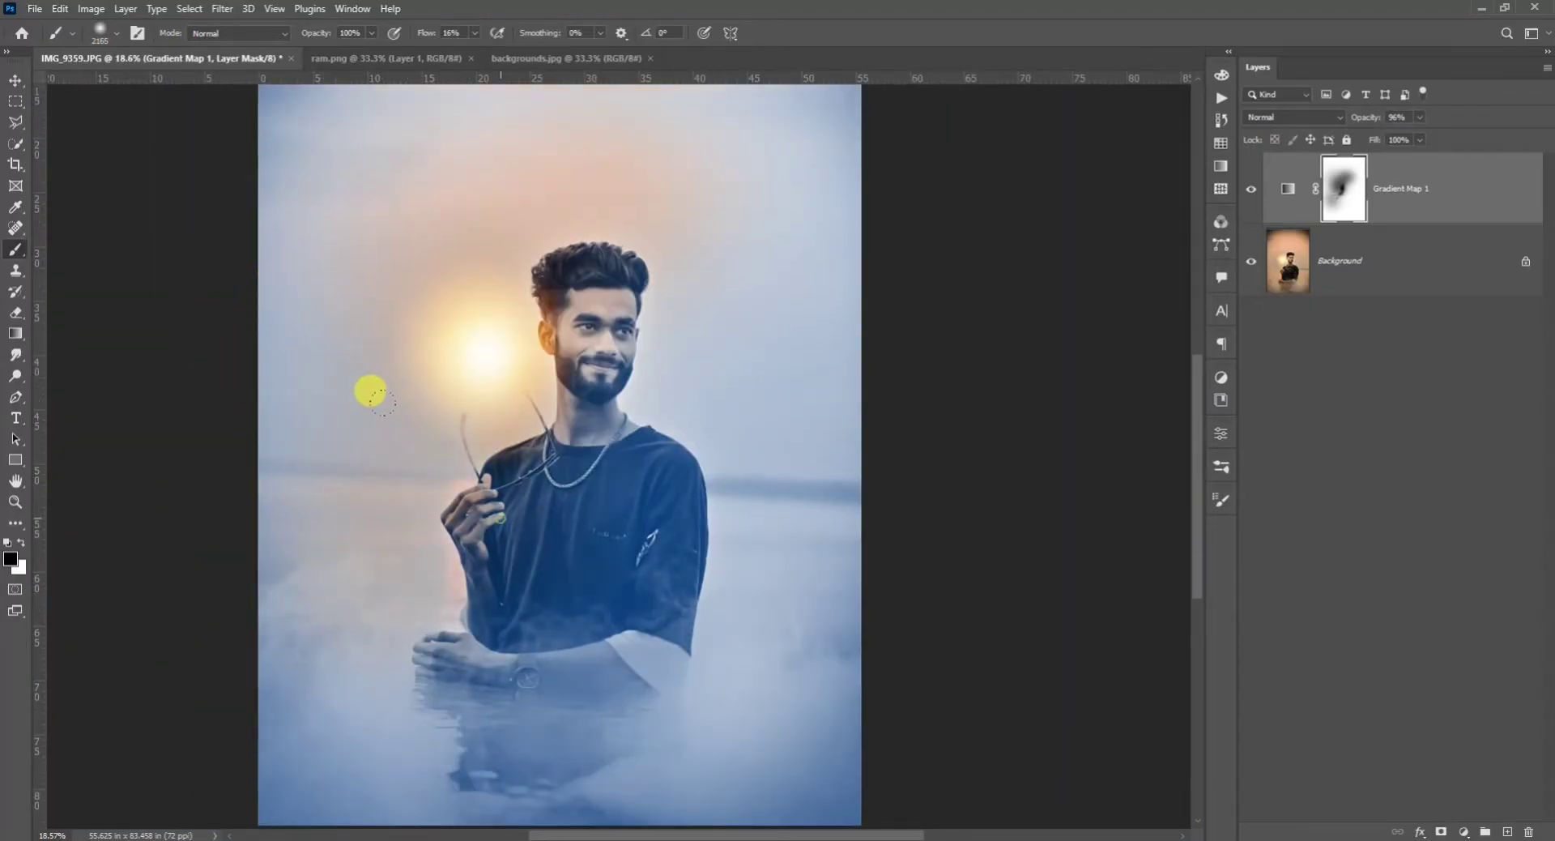
click(16, 80)
Step: Add an Exposure adjustment layer directly above the Background layer and set its exposure to -2.44
scroll(659, 160, up, 3)
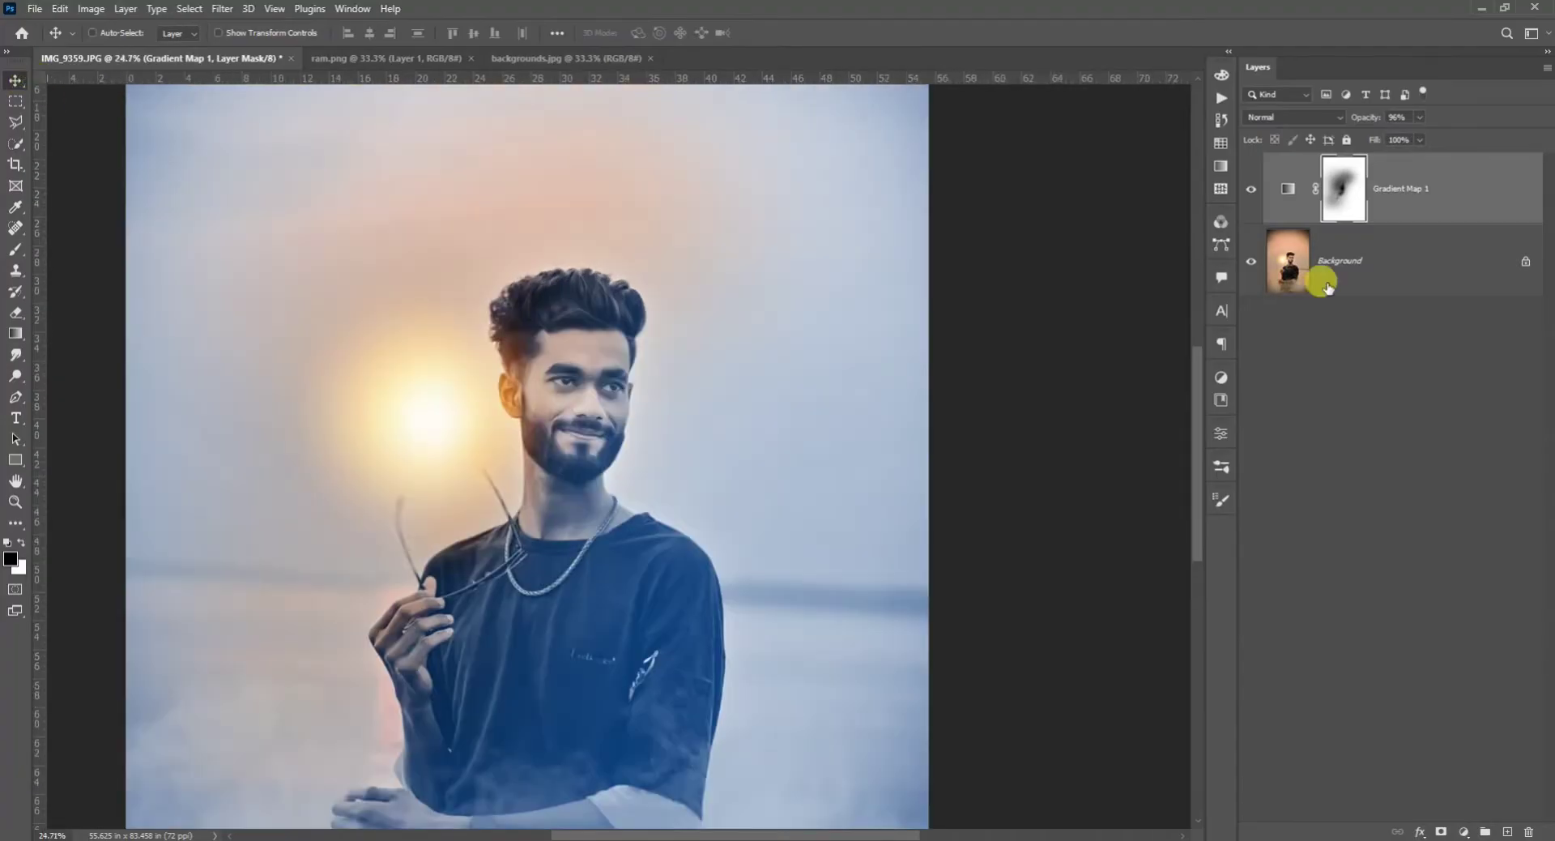
click(1375, 251)
click(1465, 831)
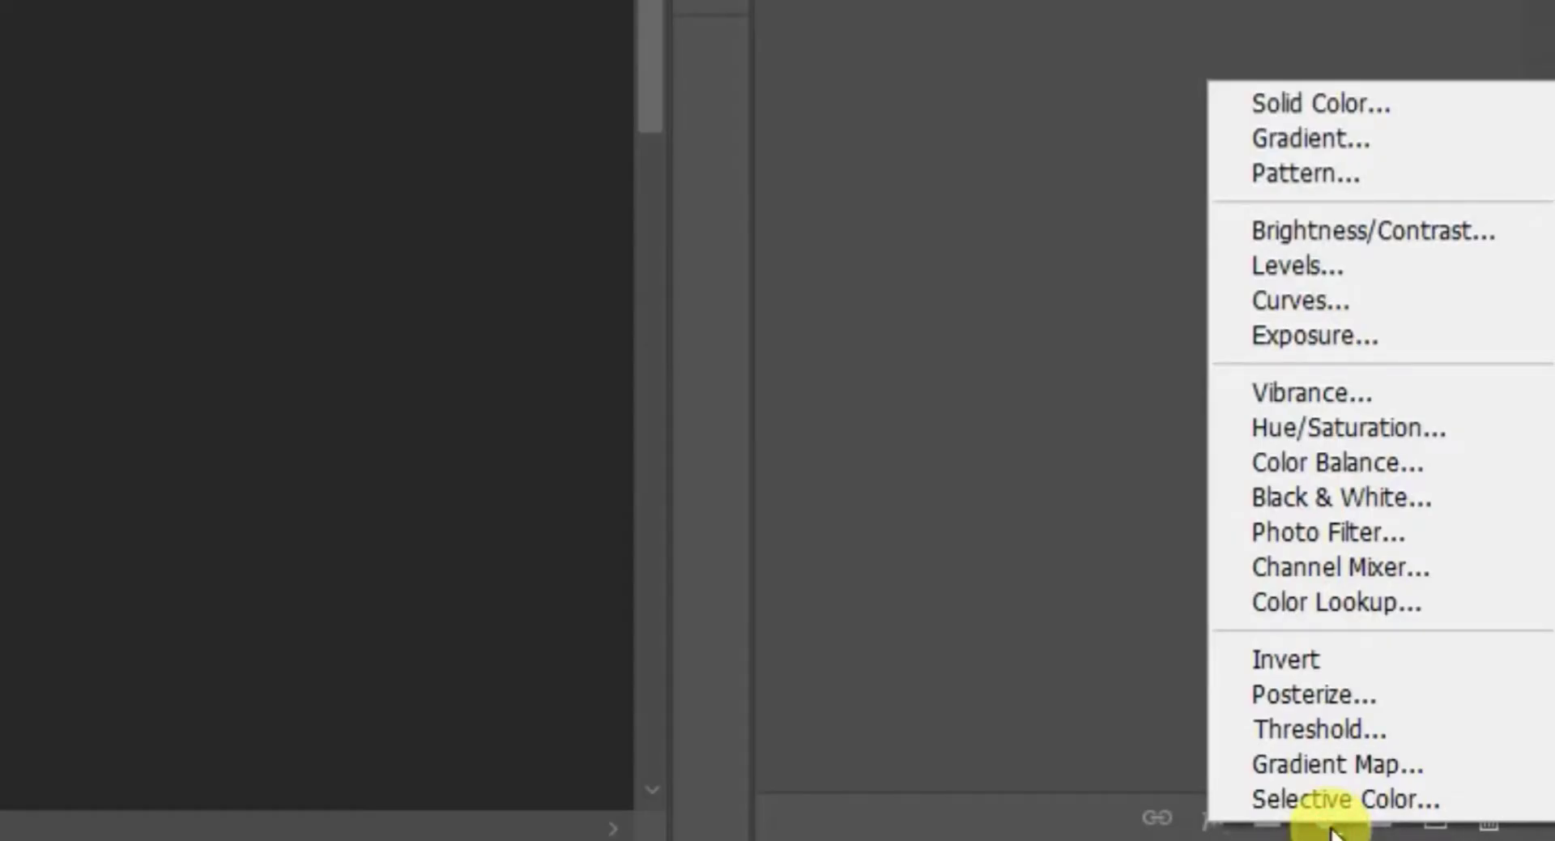
click(1293, 333)
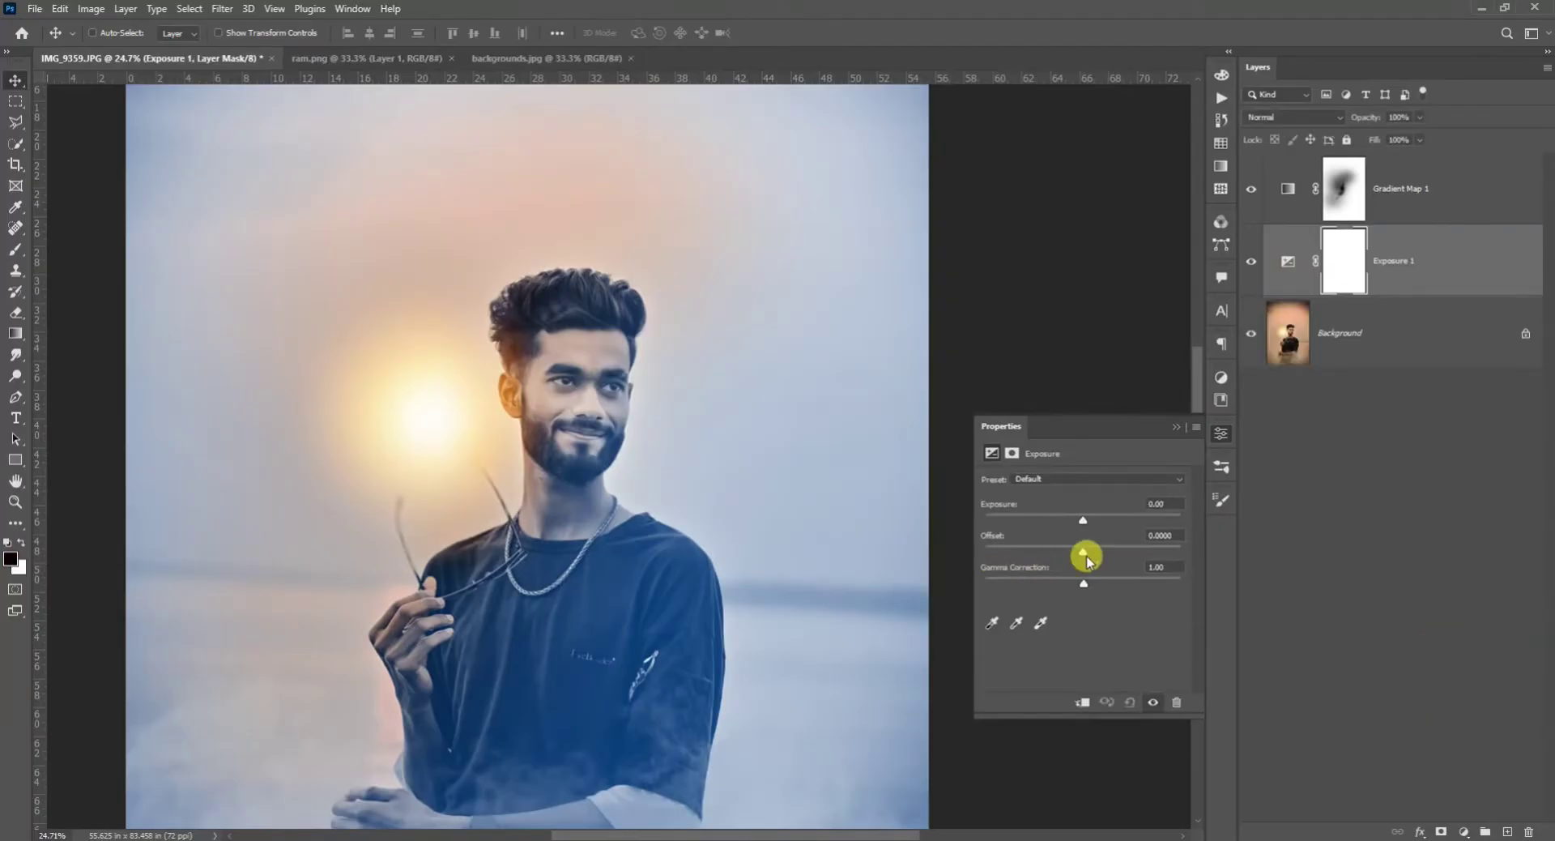
drag(1083, 520, 1049, 520)
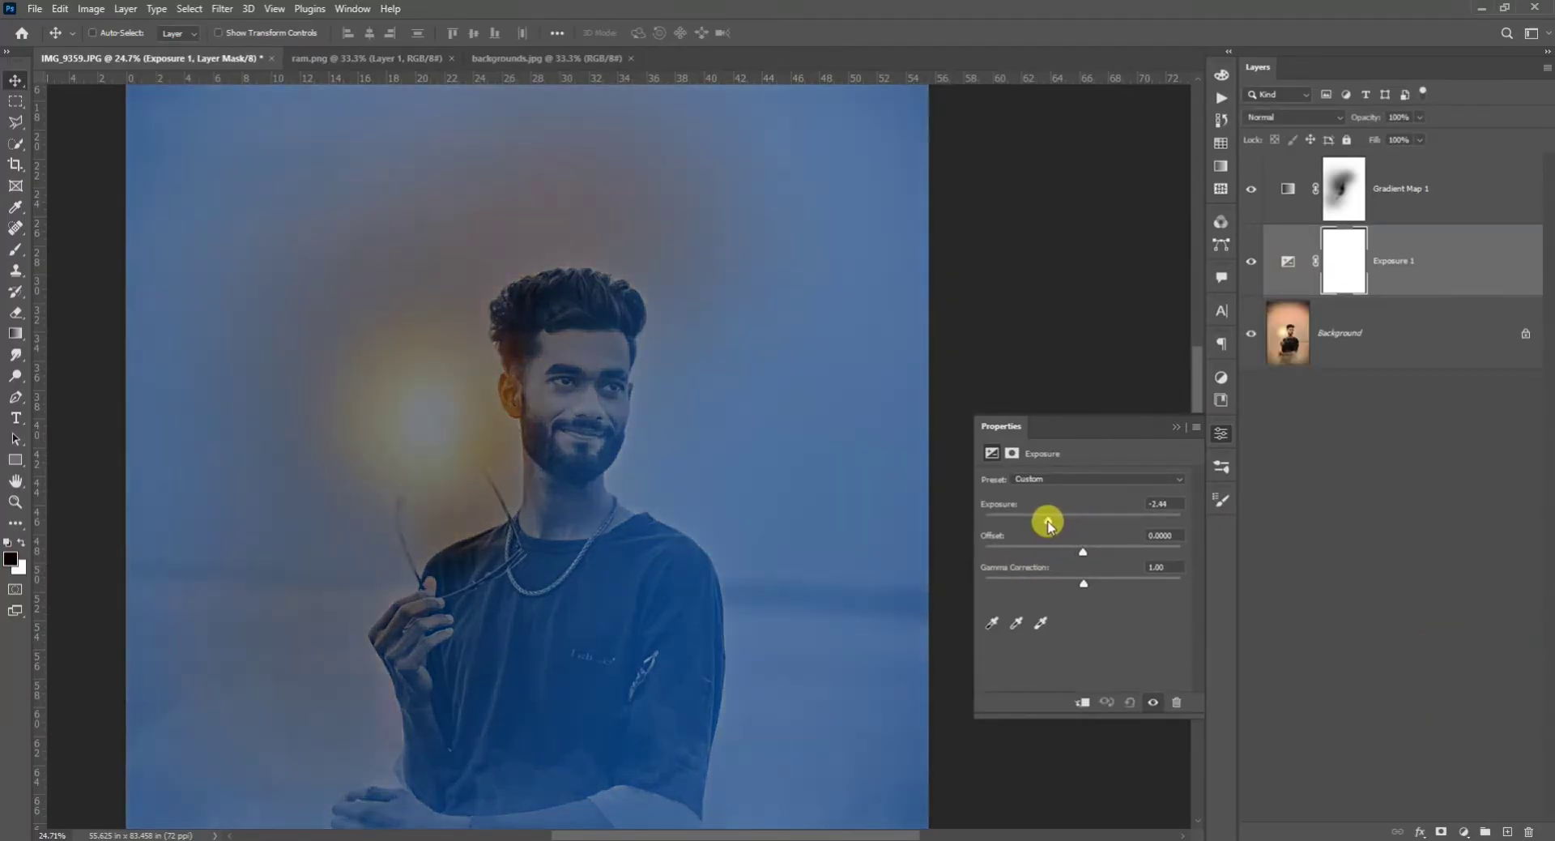
Step: Invert the Exposure layer's mask and paint white over the man's neck to darken it
click(1336, 259)
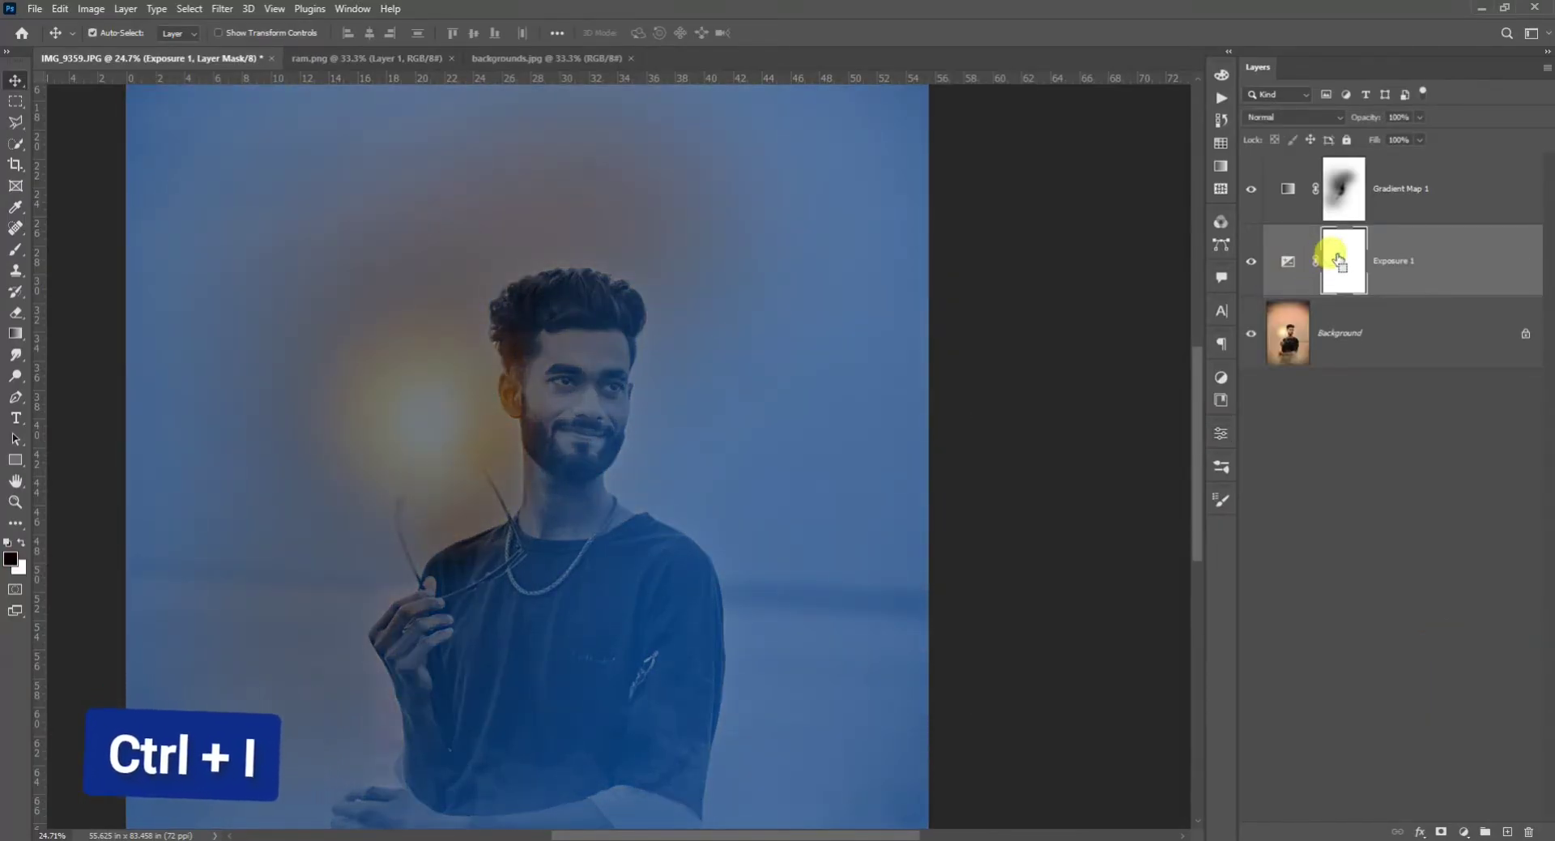
key(ctrl+i)
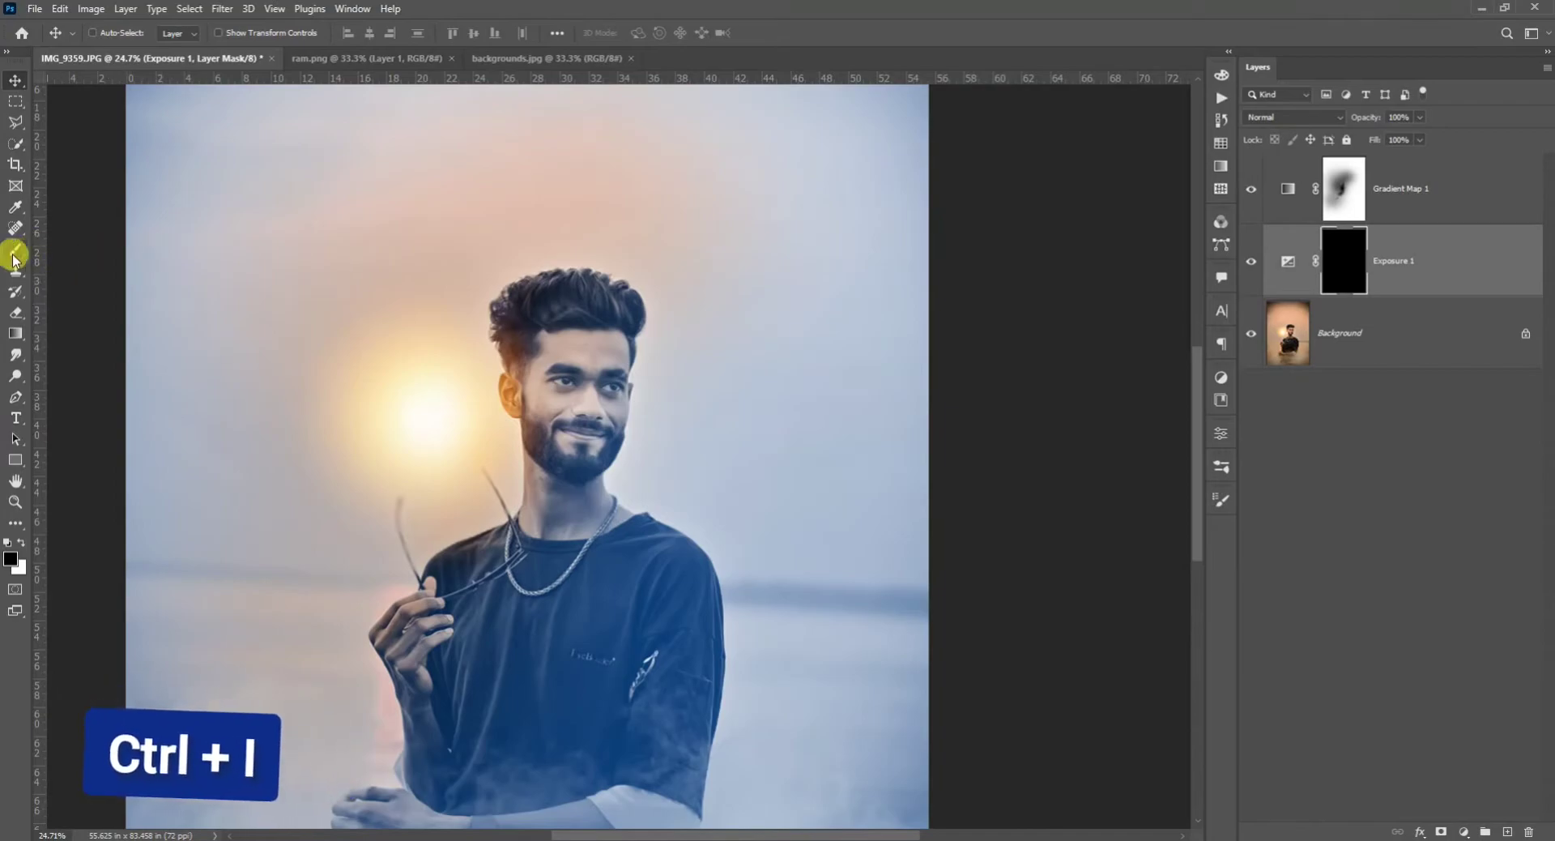
click(16, 249)
scroll(671, 376, up, 3)
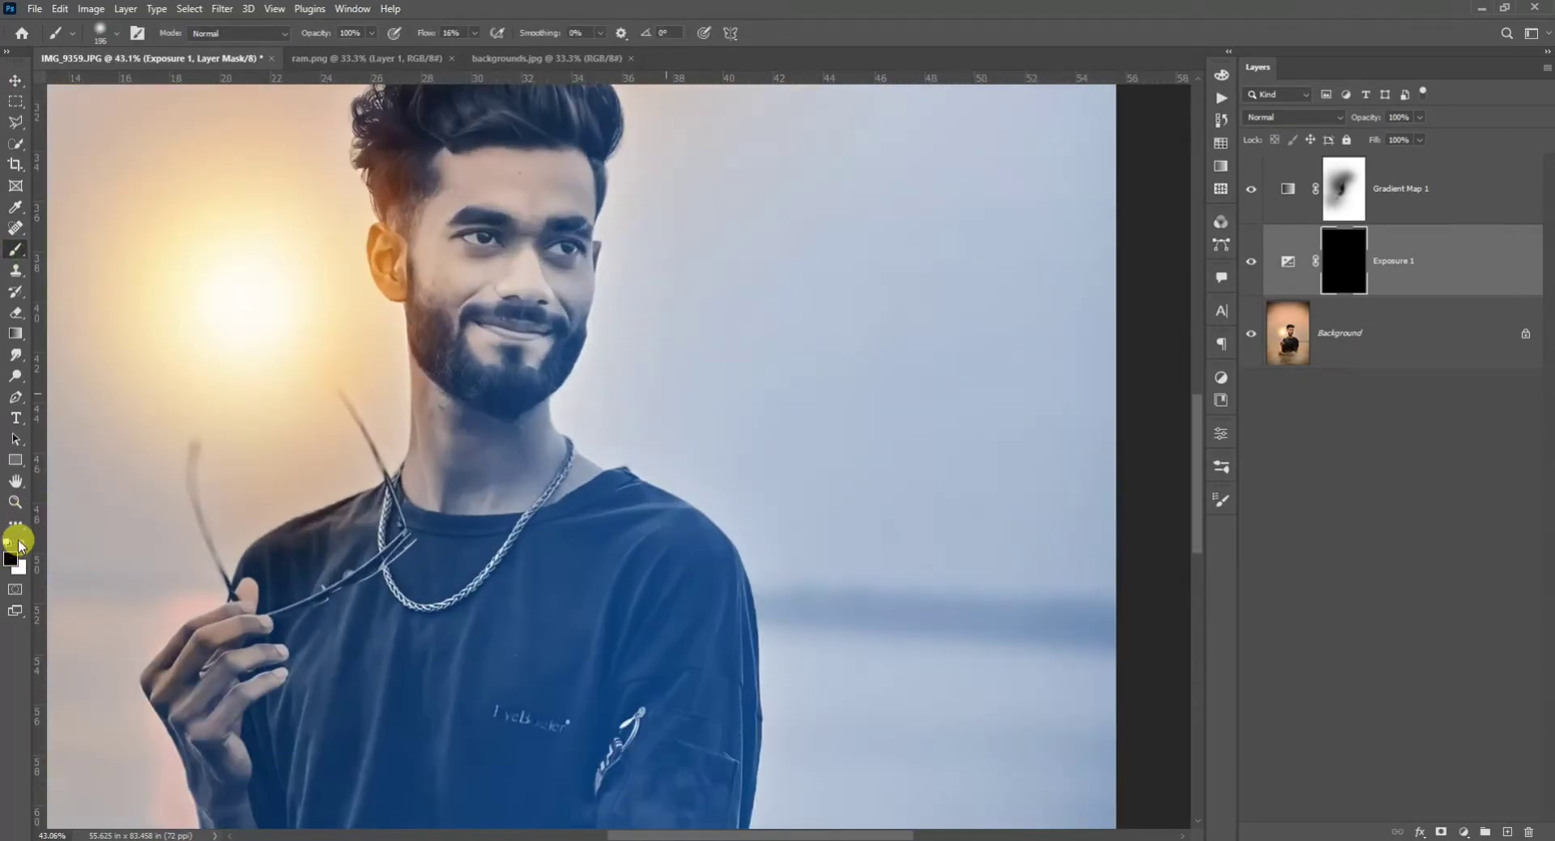
click(20, 542)
mouse_move(455, 430)
mouse_down()
mouse_move(484, 449)
mouse_move(452, 396)
mouse_move(449, 428)
mouse_move(490, 468)
mouse_move(518, 393)
mouse_move(540, 451)
mouse_move(458, 465)
mouse_move(542, 442)
mouse_up()
Step: Paint white on the Exposure mask over the man's sleeve, shirt and forearms to deepen their shadows
scroll(571, 334, down, 2)
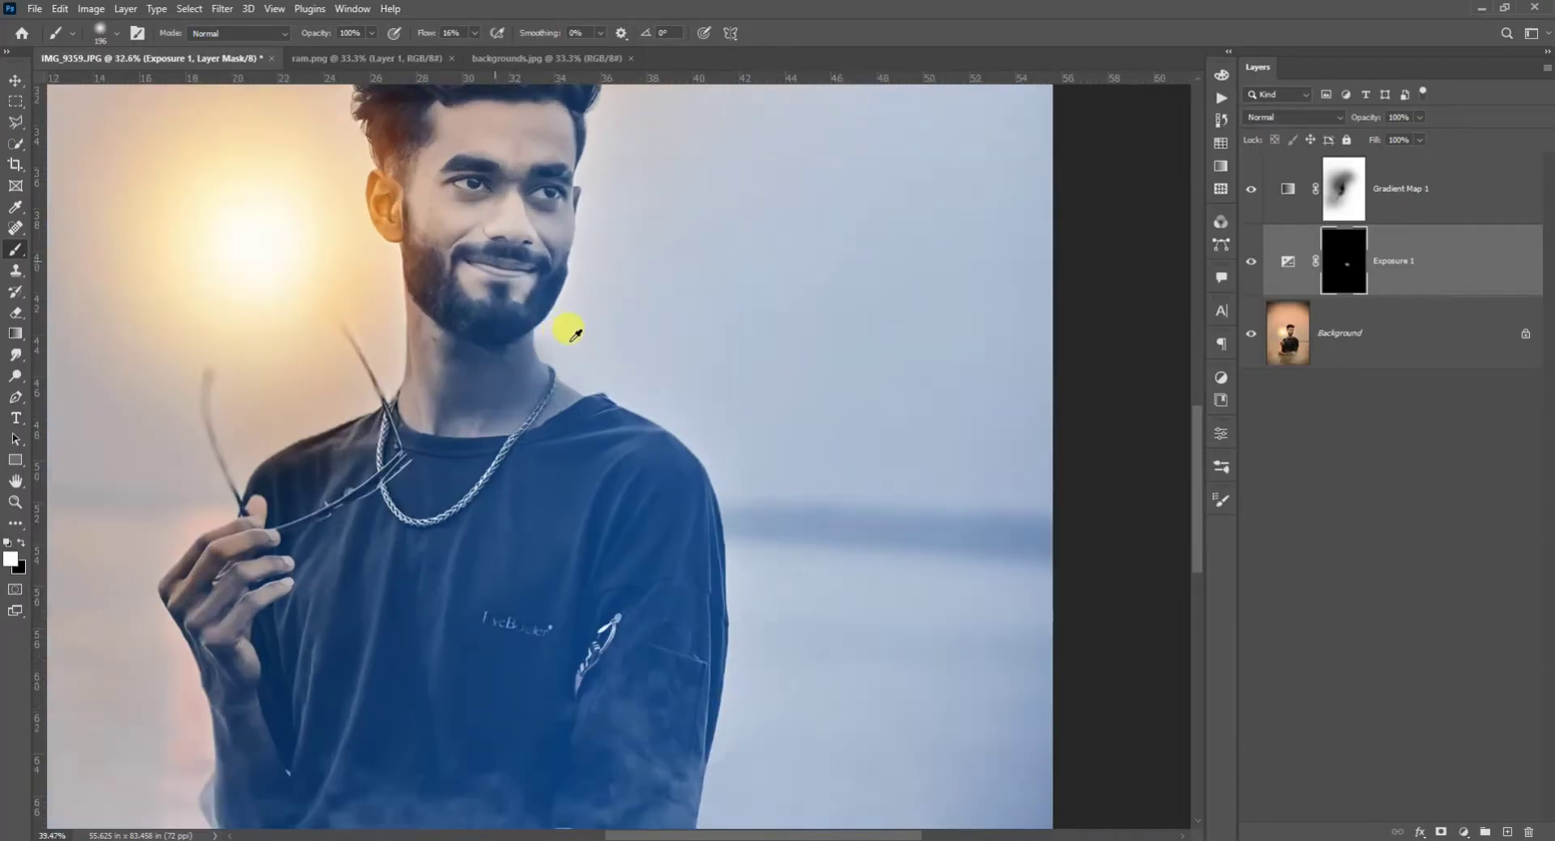
scroll(571, 334, up, 2)
scroll(559, 328, down, 3)
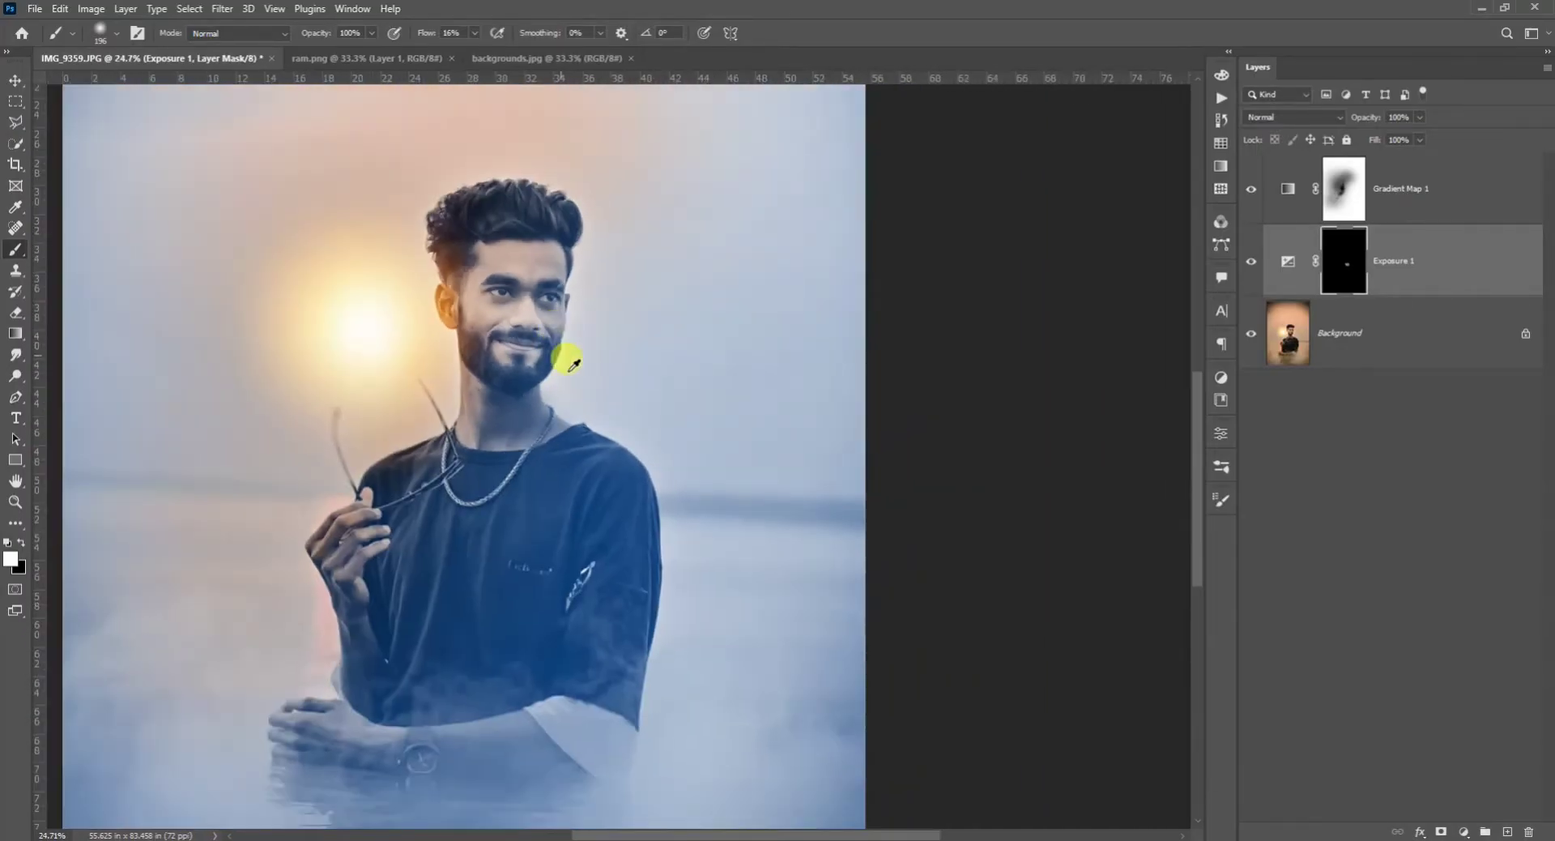
scroll(580, 382, up, 4)
mouse_move(635, 357)
mouse_down()
mouse_move(507, 358)
mouse_move(582, 323)
mouse_move(670, 432)
mouse_move(669, 572)
mouse_up()
scroll(679, 518, down, 2)
mouse_move(694, 460)
mouse_down()
mouse_move(668, 340)
mouse_move(663, 493)
mouse_move(625, 455)
mouse_move(561, 306)
mouse_move(549, 455)
mouse_move(474, 301)
mouse_move(286, 456)
mouse_up()
scroll(628, 458, up, 1)
right_click(659, 485)
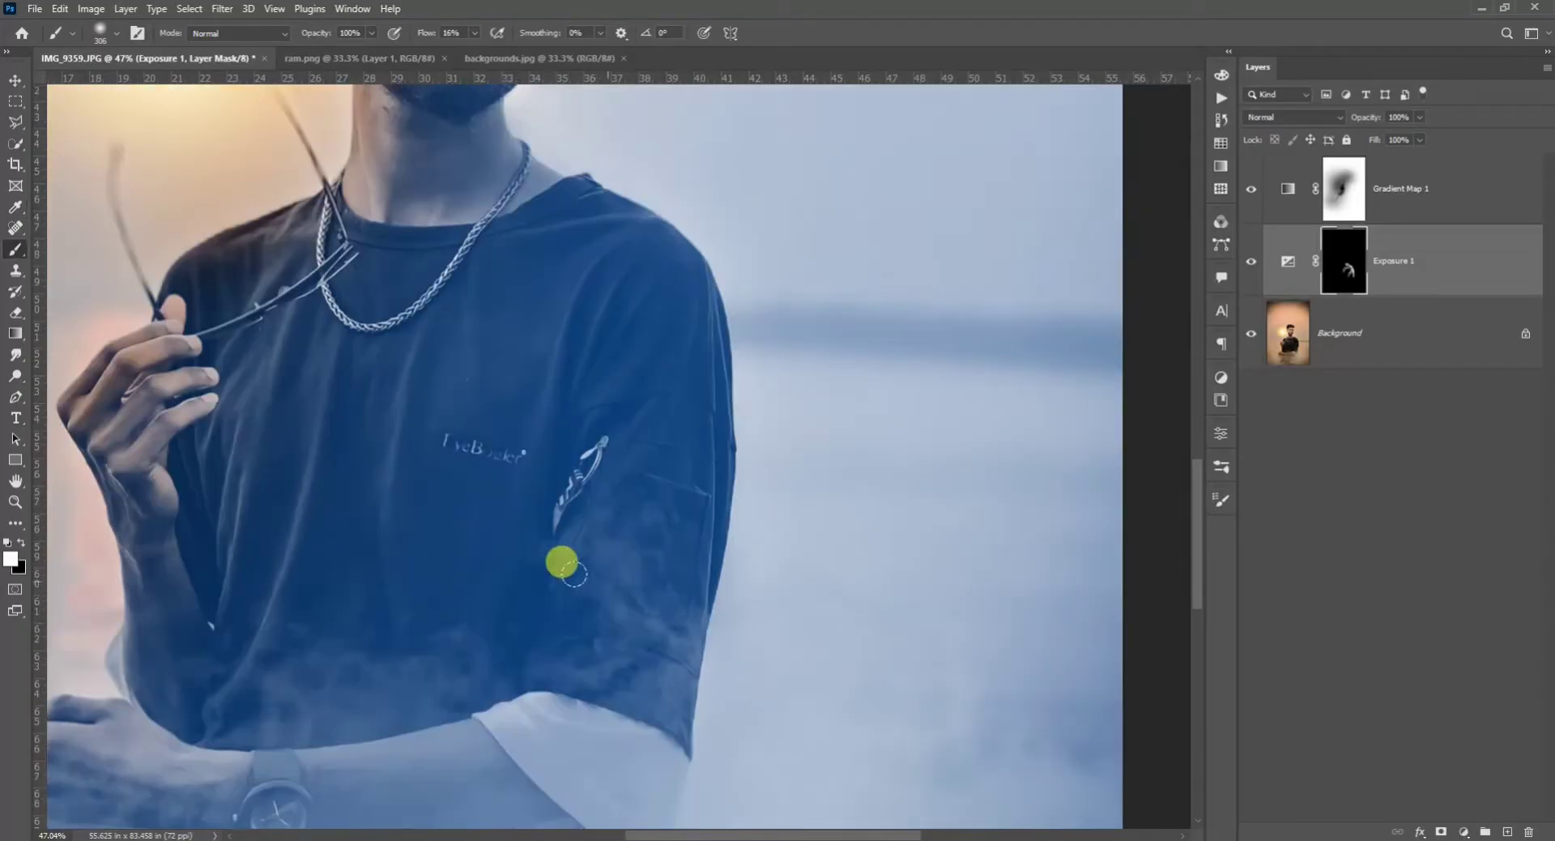
scroll(423, 523, down, 6)
scroll(419, 521, up, 1)
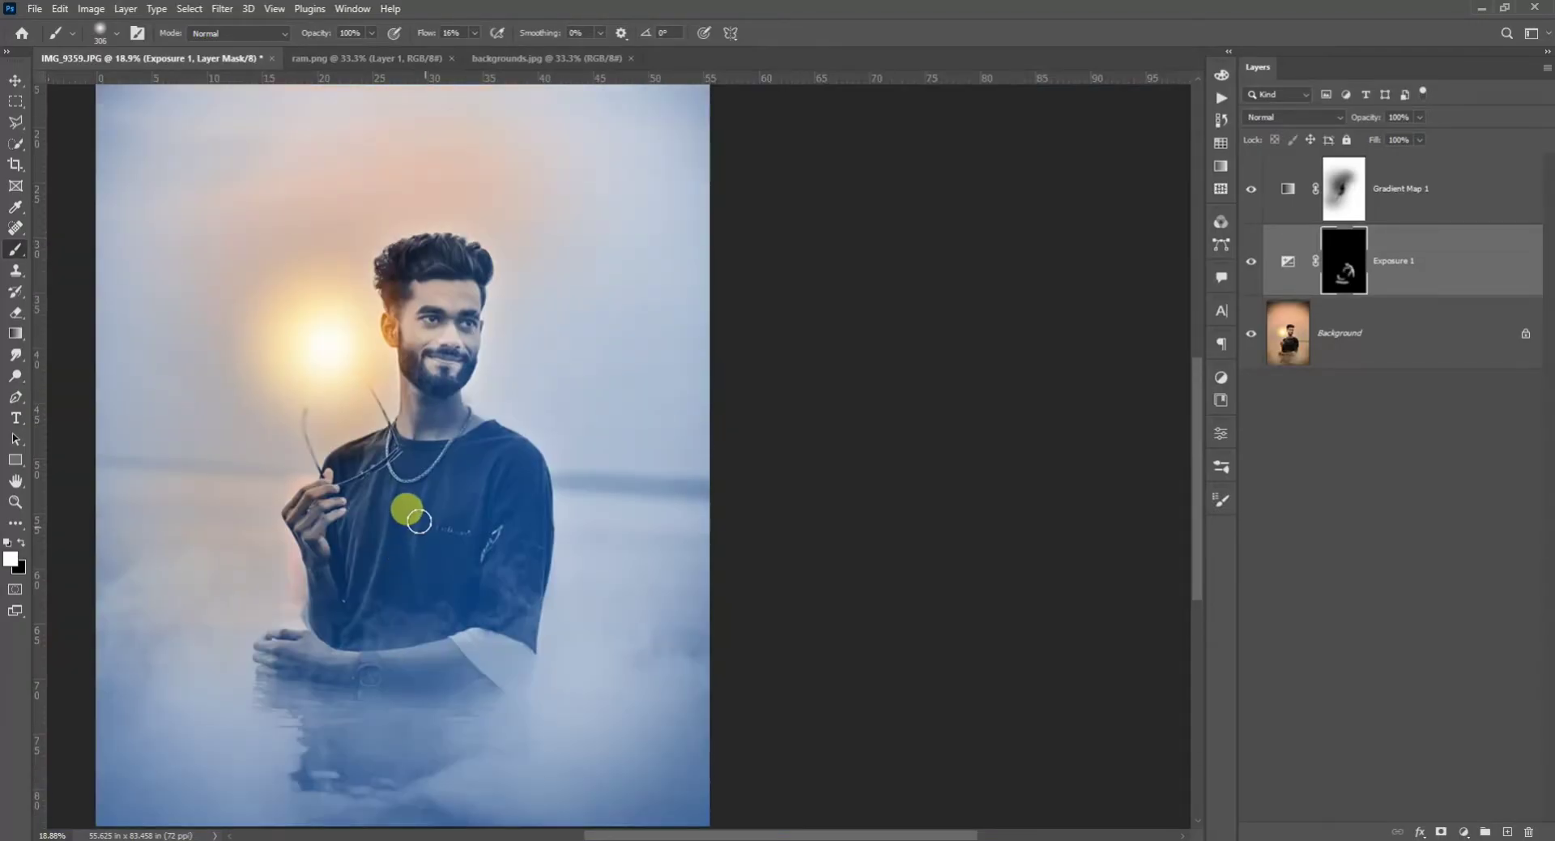
scroll(419, 521, down, 1)
Step: Paint black on the Gradient Map mask over the water below the folded arms with the brush at 45% opacity
click(1345, 188)
click(22, 542)
scroll(405, 533, down, 3)
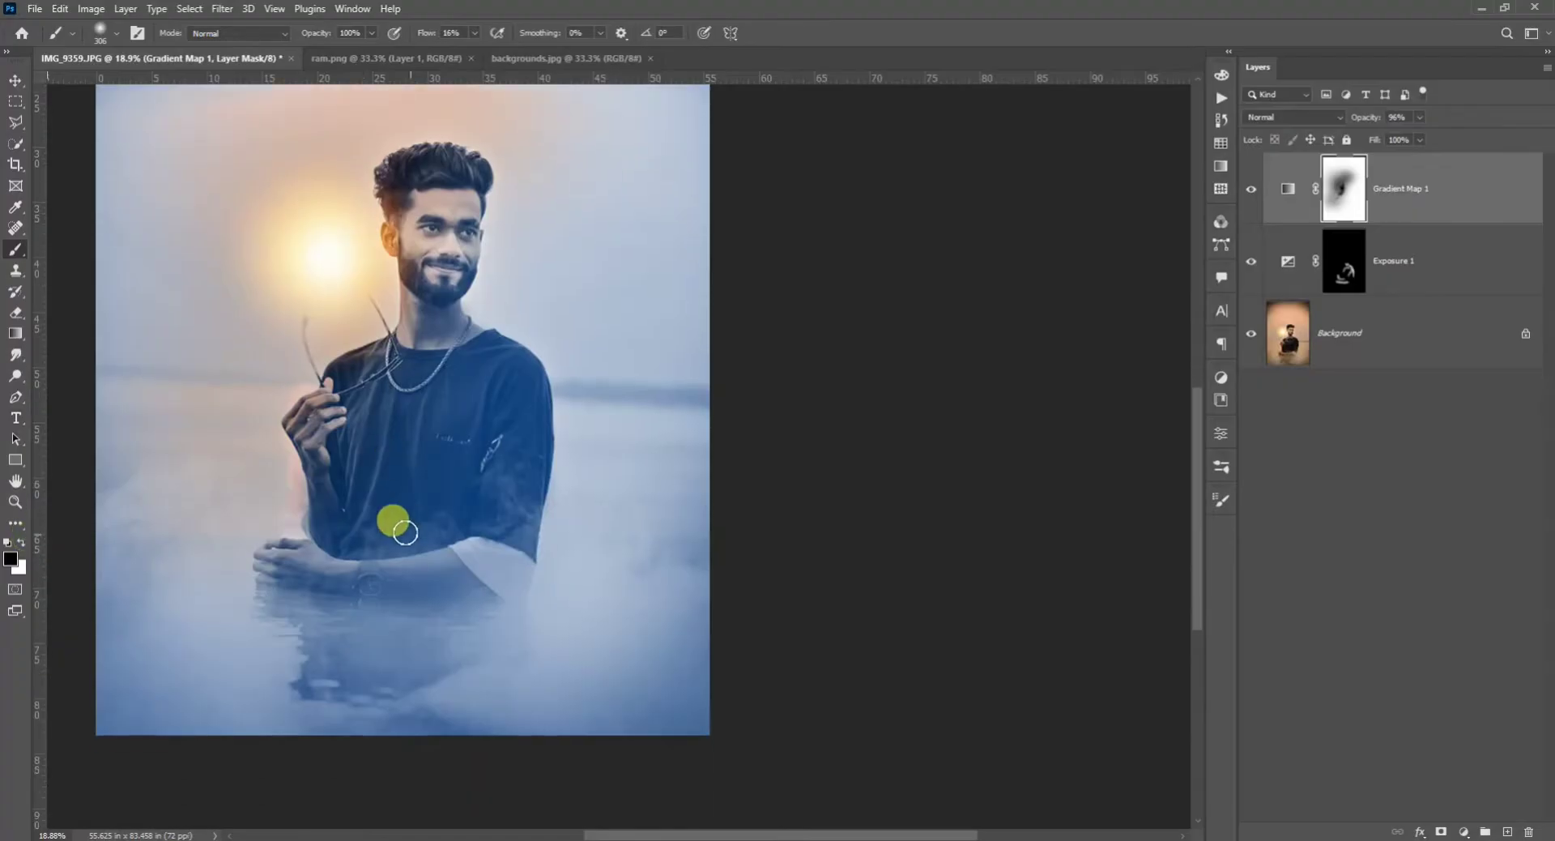
scroll(405, 533, up, 3)
drag(371, 33, 331, 55)
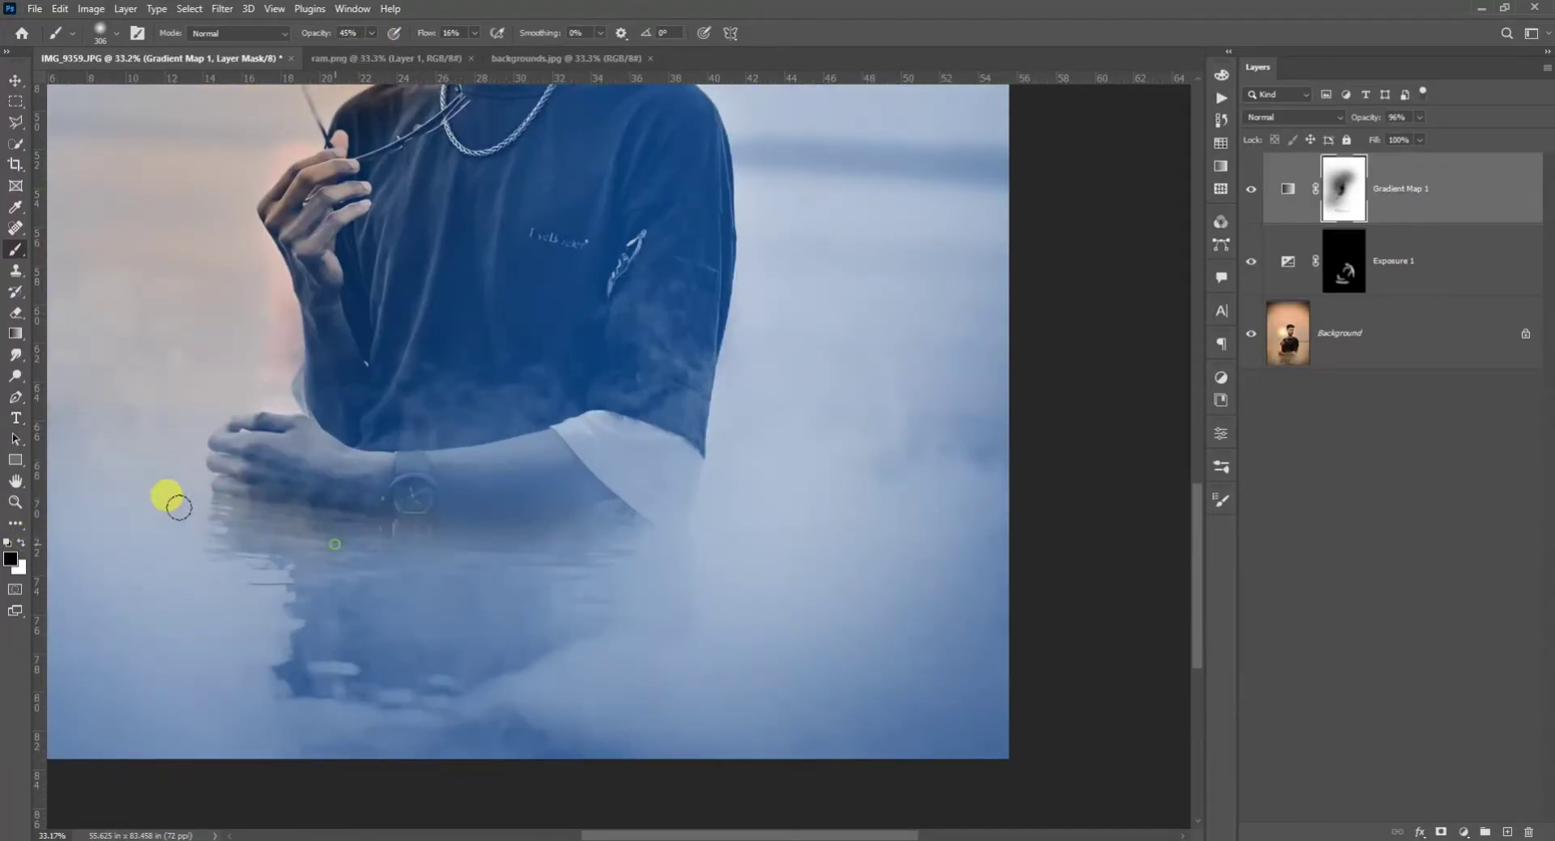
scroll(316, 519, down, 1)
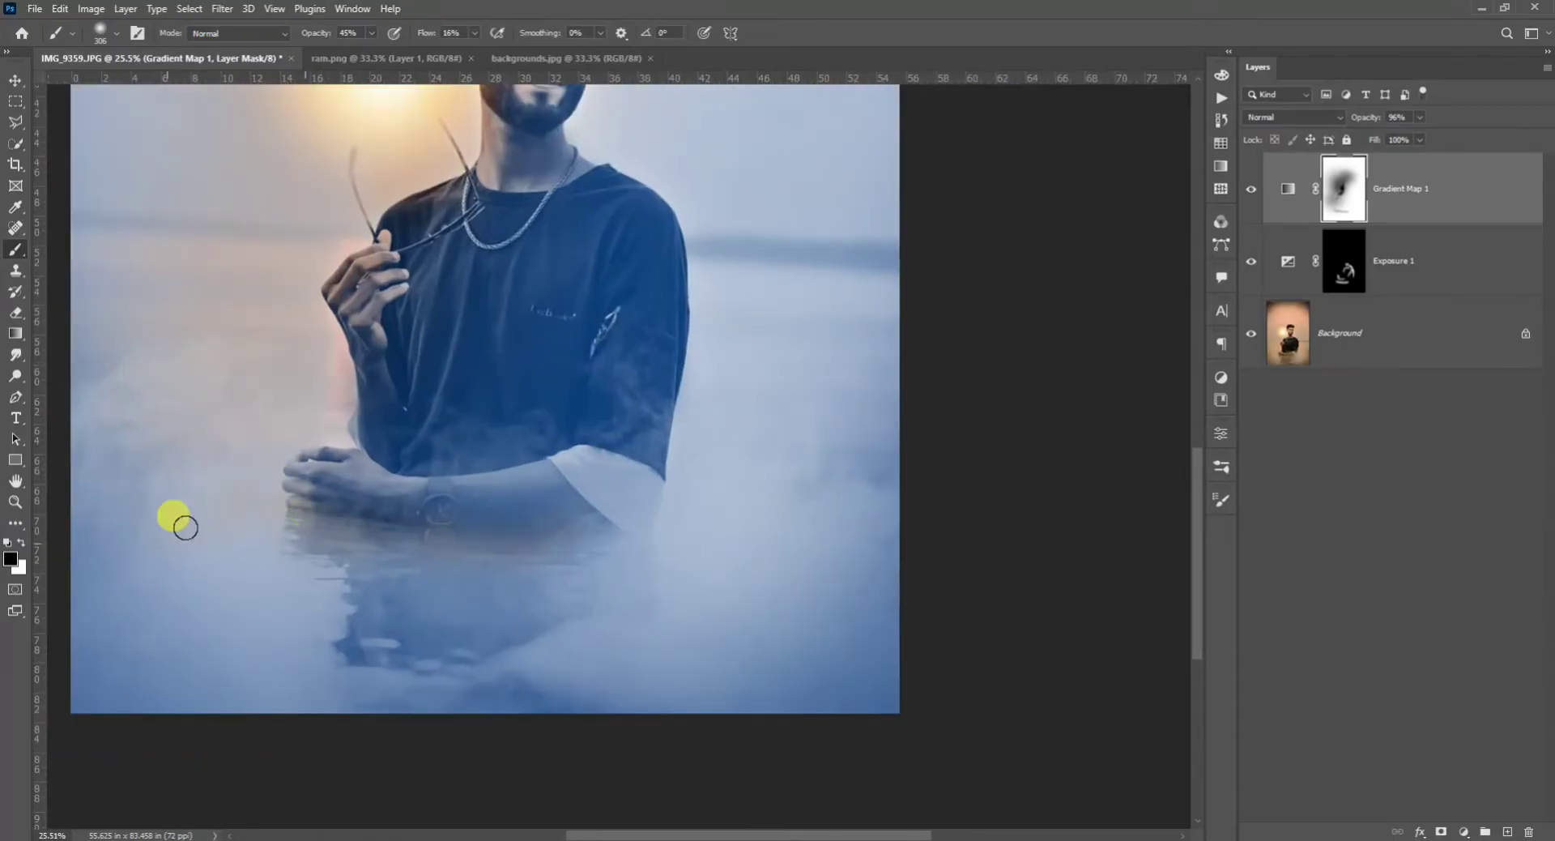
scroll(487, 486, up, 2)
Step: Bring back subtle warm tones on the Gradient Map mask along the shirt folds beside the raised hand with an 81 px brush
scroll(462, 472, up, 5)
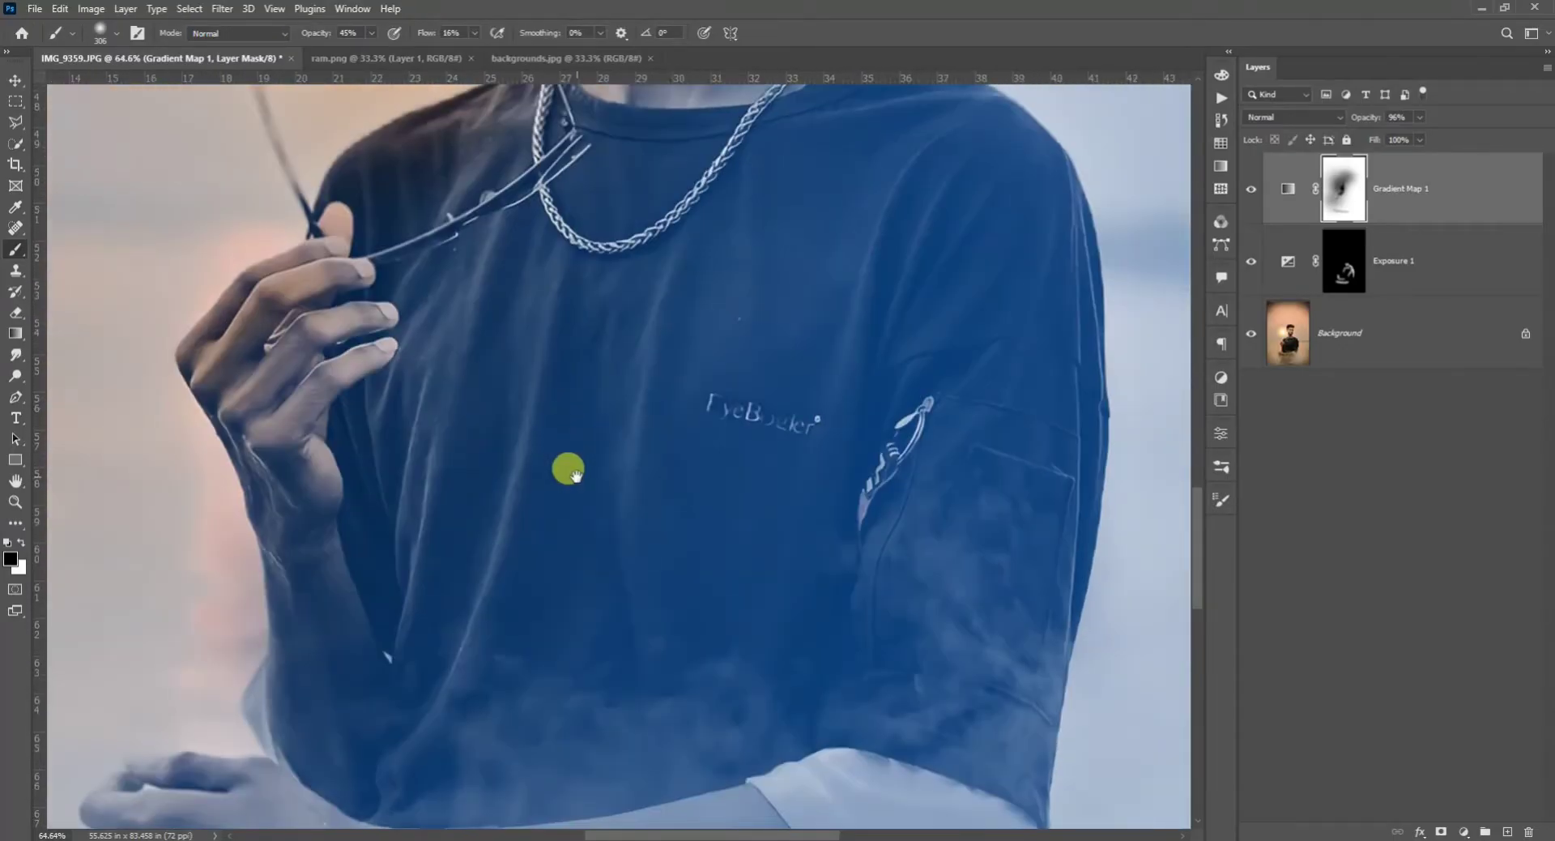
right_click(598, 470)
click(727, 510)
drag(523, 441, 405, 746)
scroll(382, 521, up, 1)
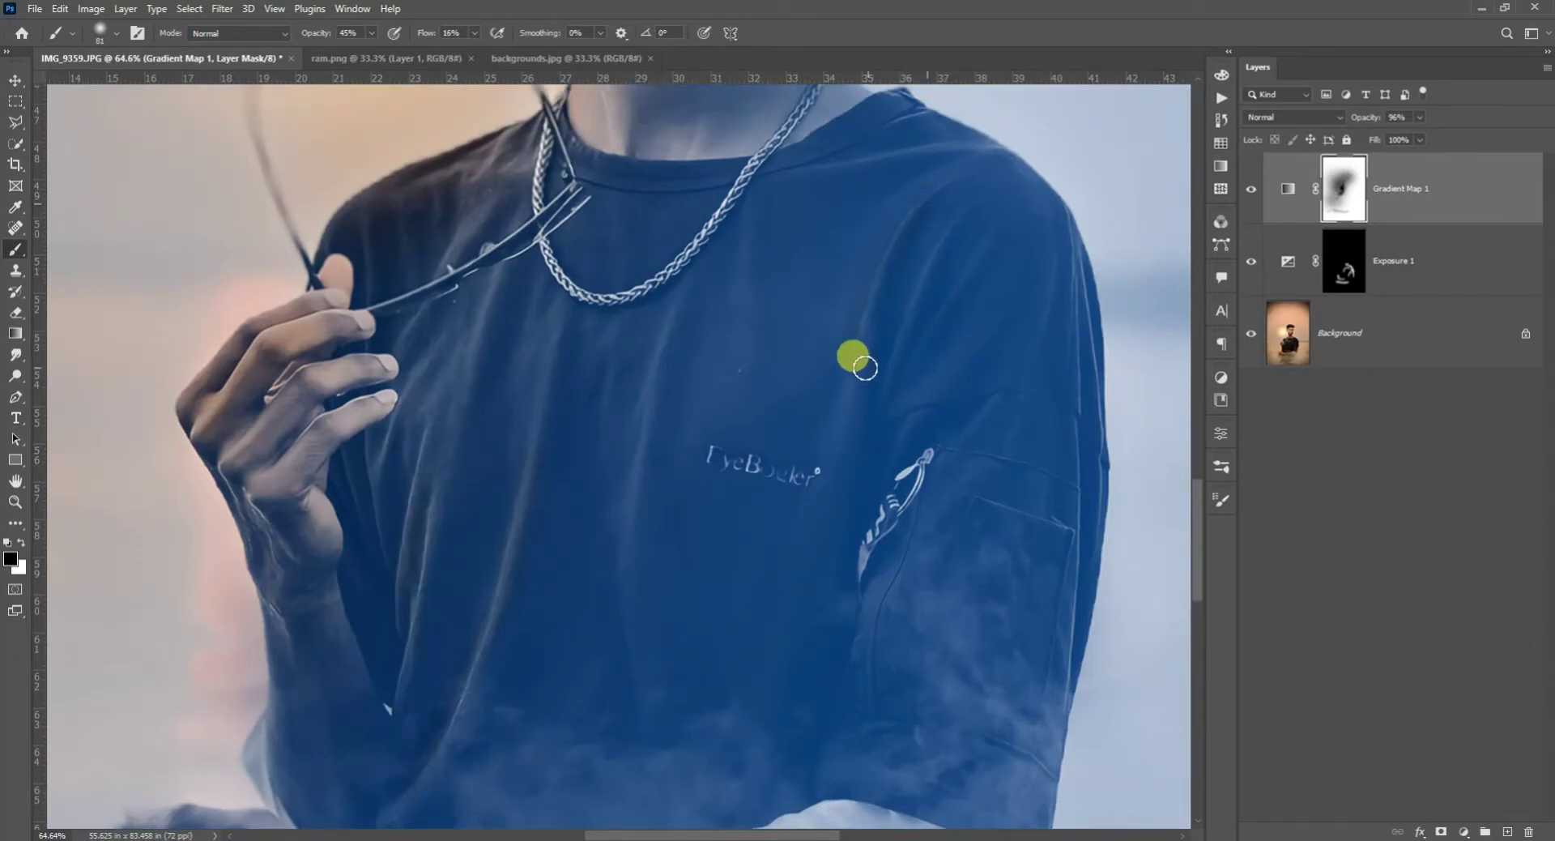
Step: Add a Hue/Saturation adjustment layer above the Gradient Map and colorize it orange with hue 21 and saturation 100
key(ctrl+0)
key(v)
click(1463, 832)
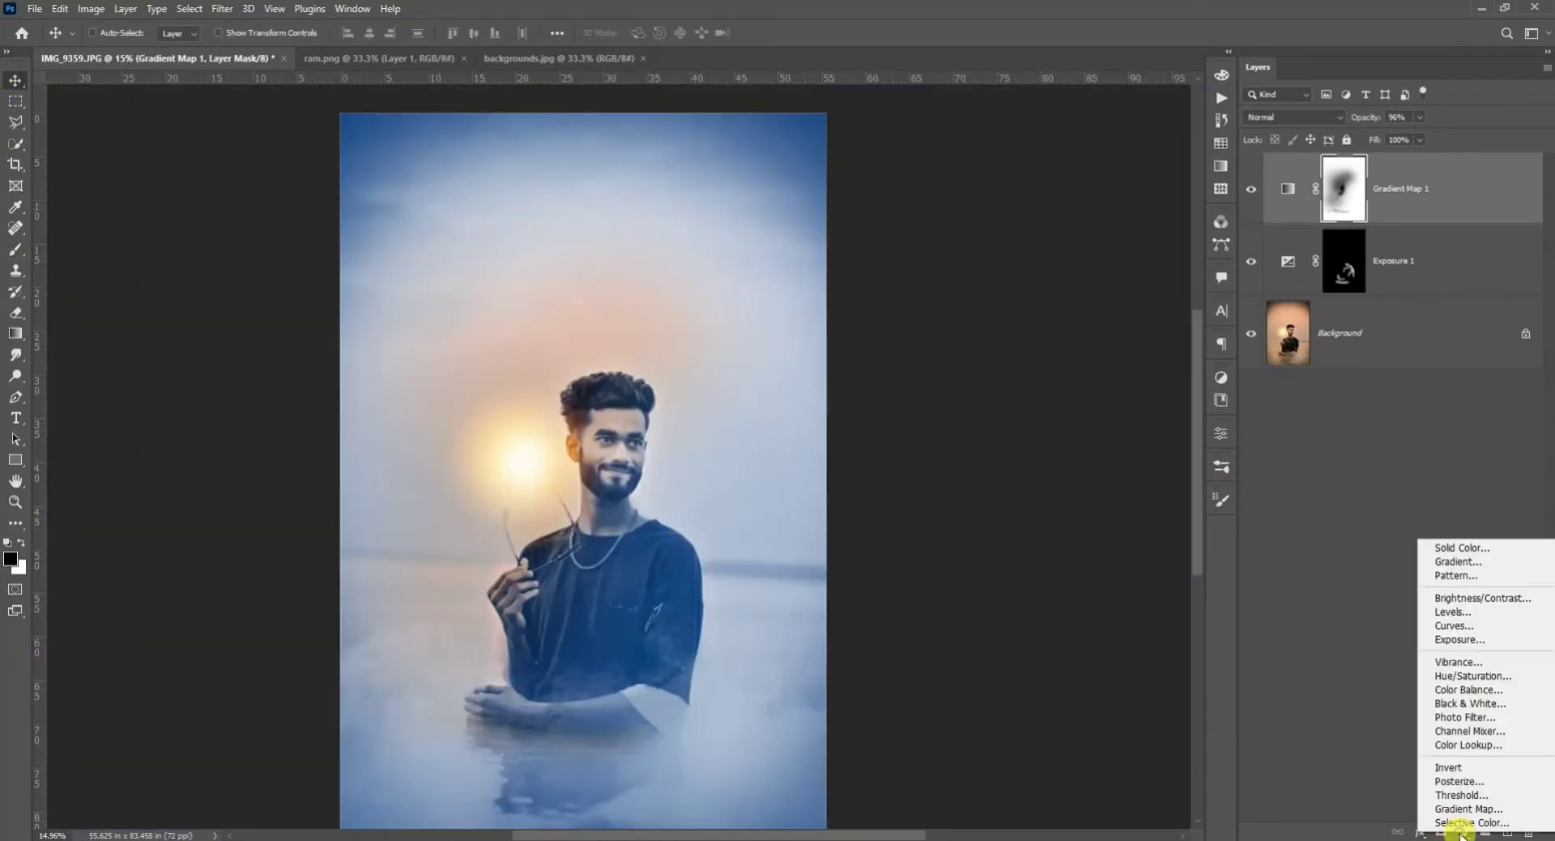
click(1471, 676)
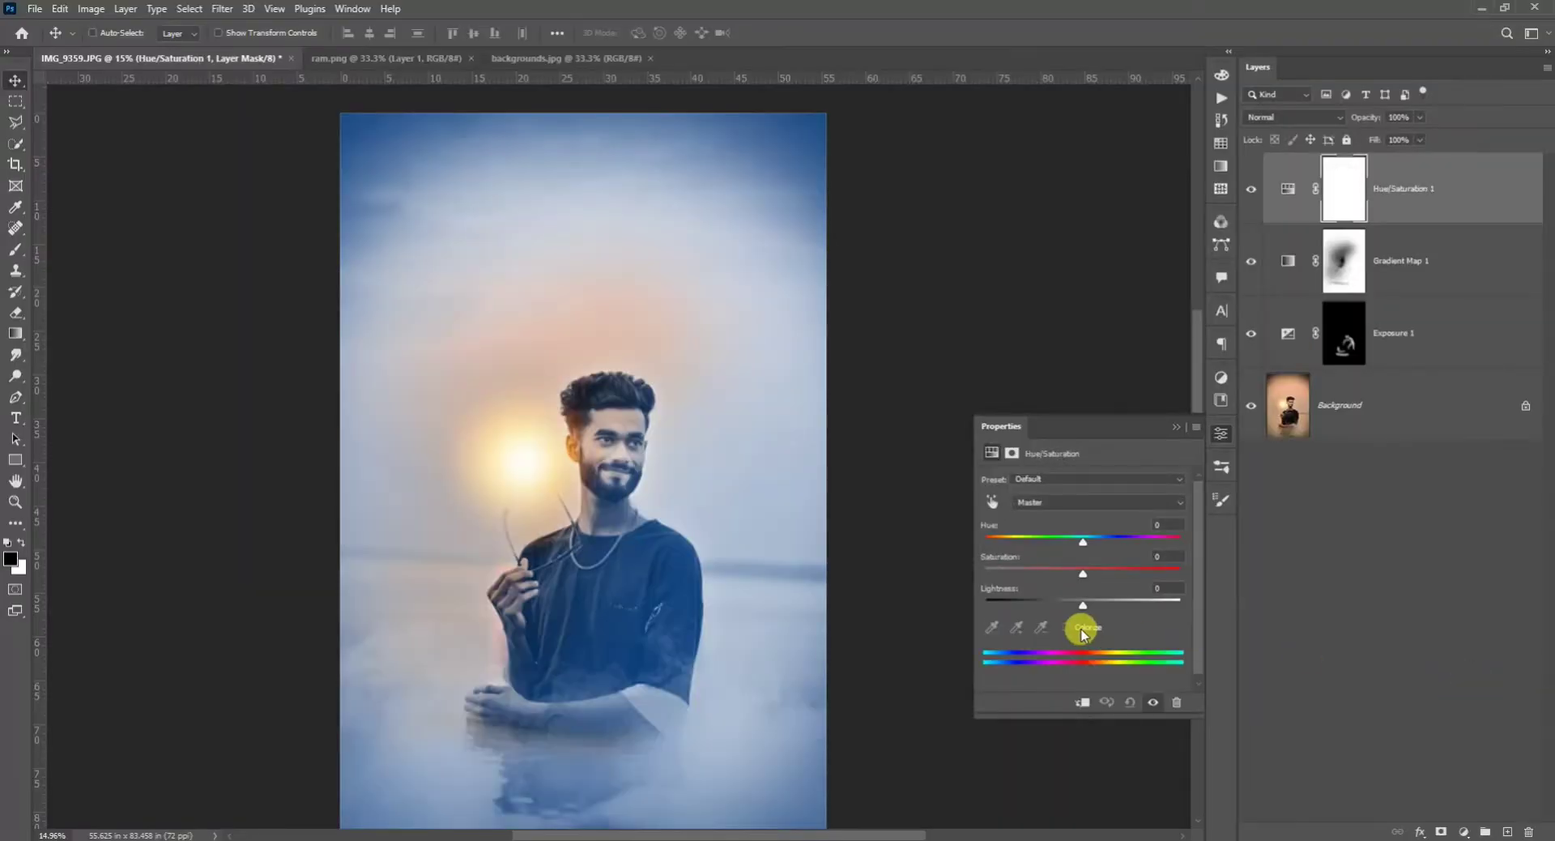
click(1066, 628)
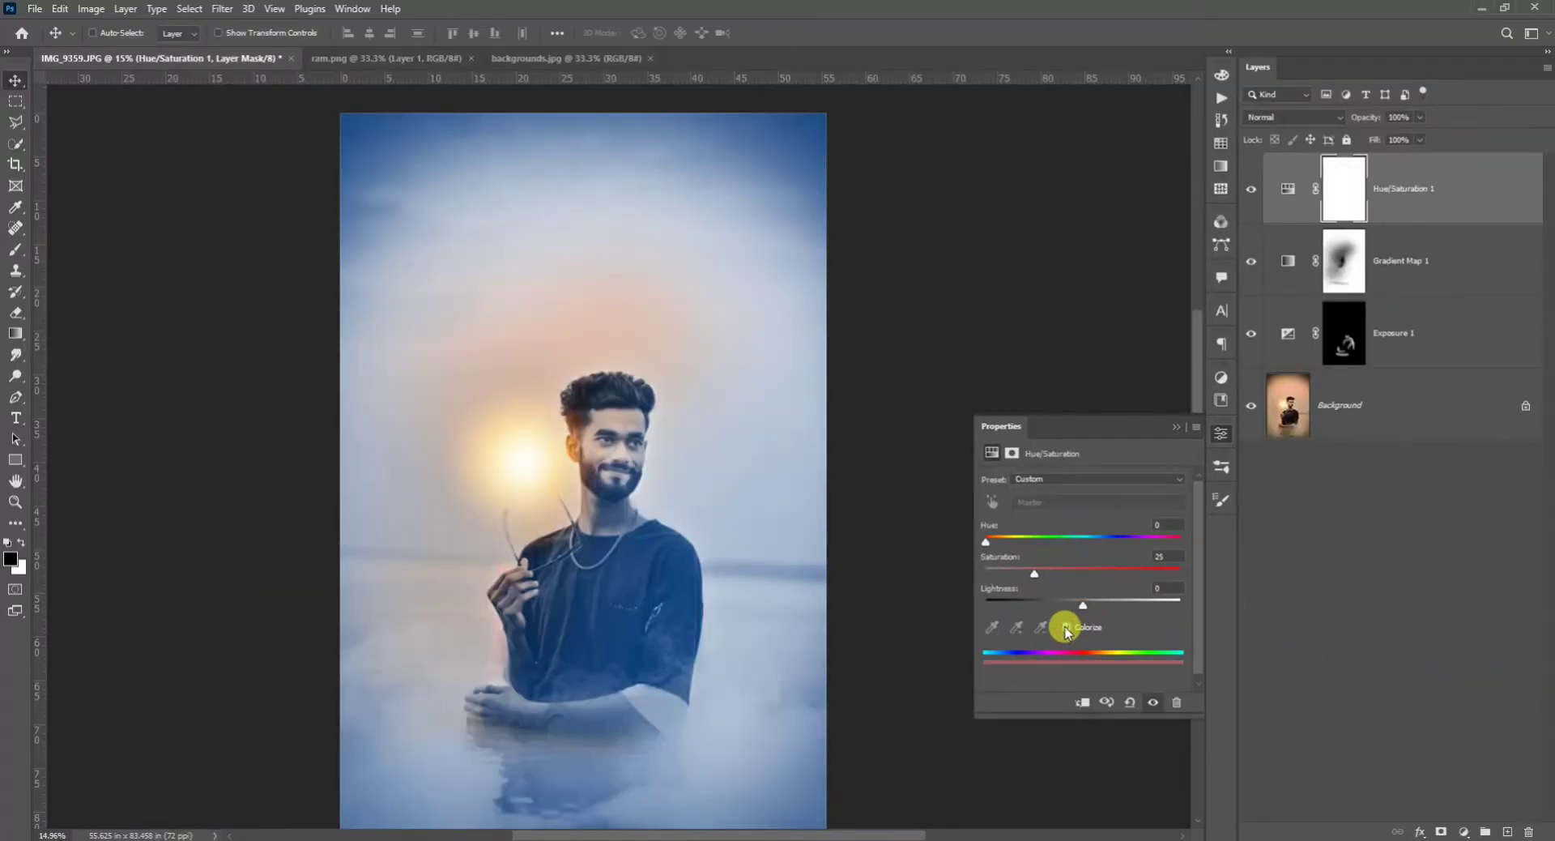
drag(1035, 574, 1201, 582)
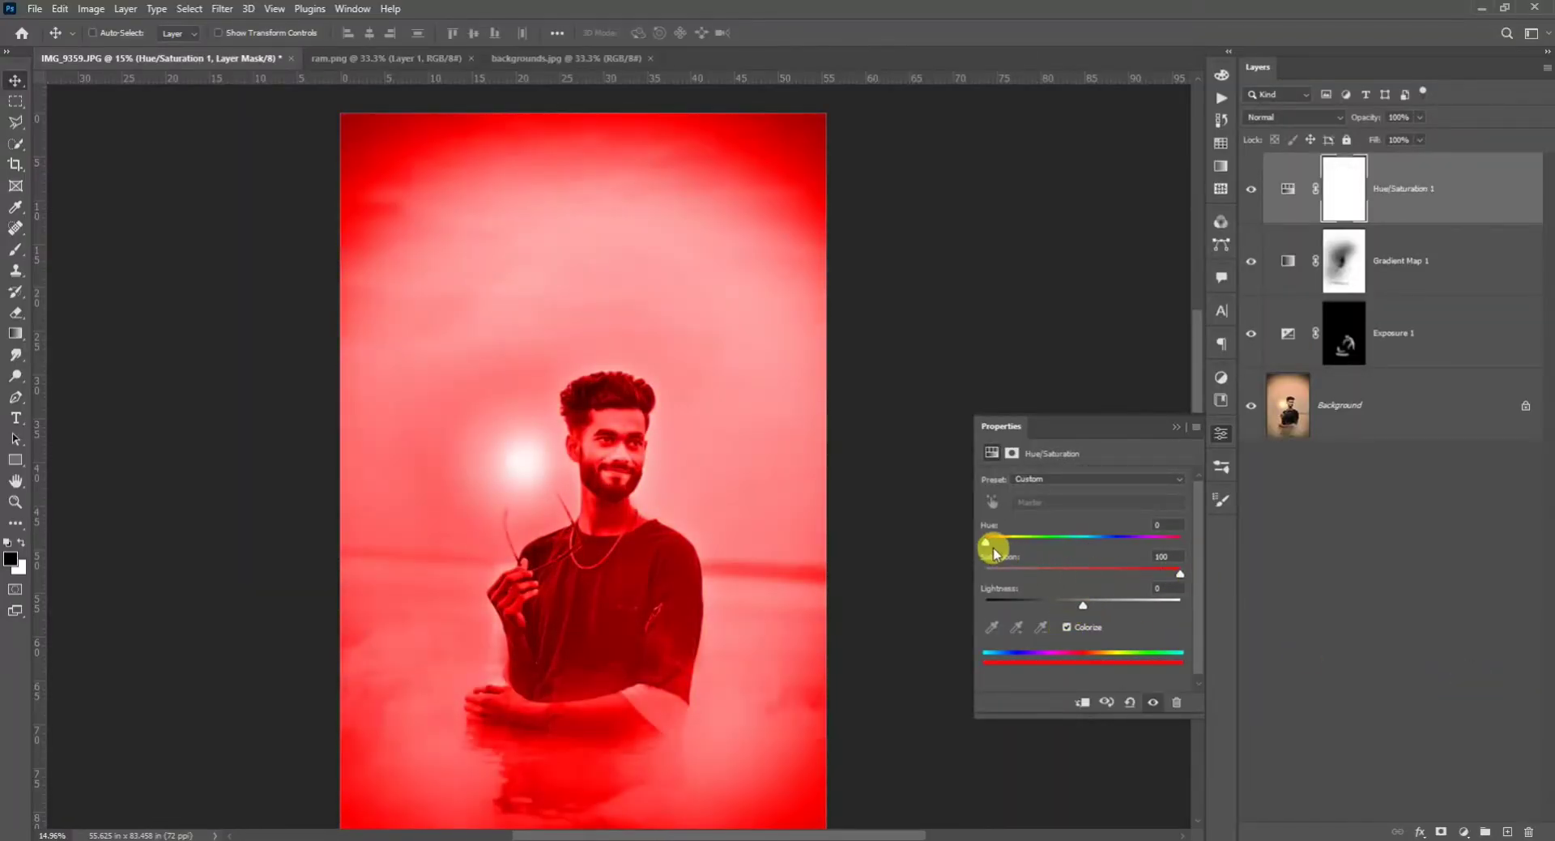
drag(994, 551, 997, 549)
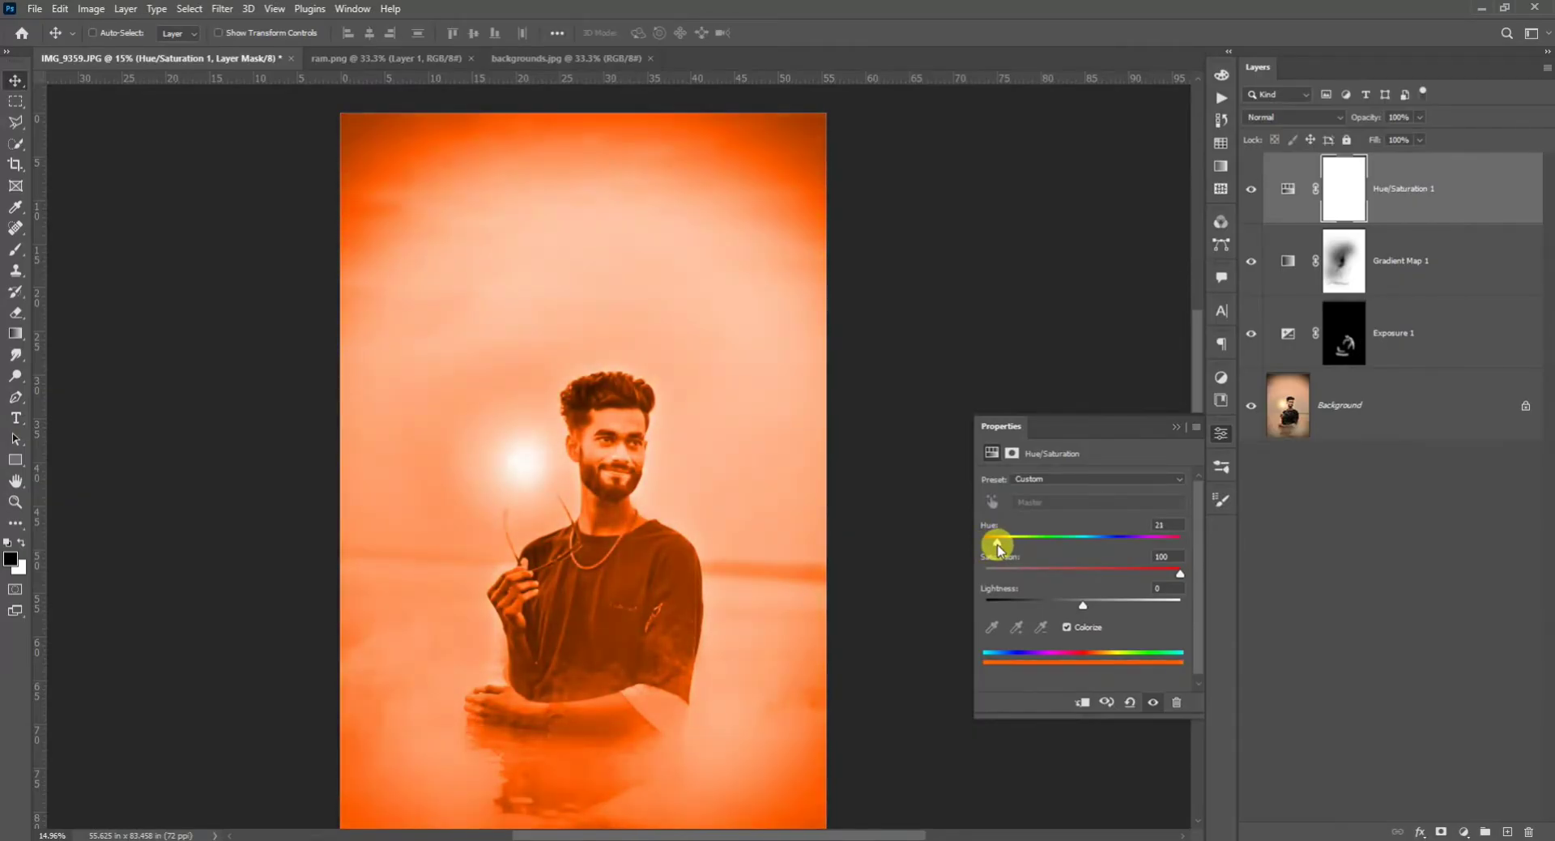
click(1220, 435)
Step: Split the Hue/Saturation layer's Blend If shadow slider for the underlying layer to 82 / 164
scroll(637, 486, up, 5)
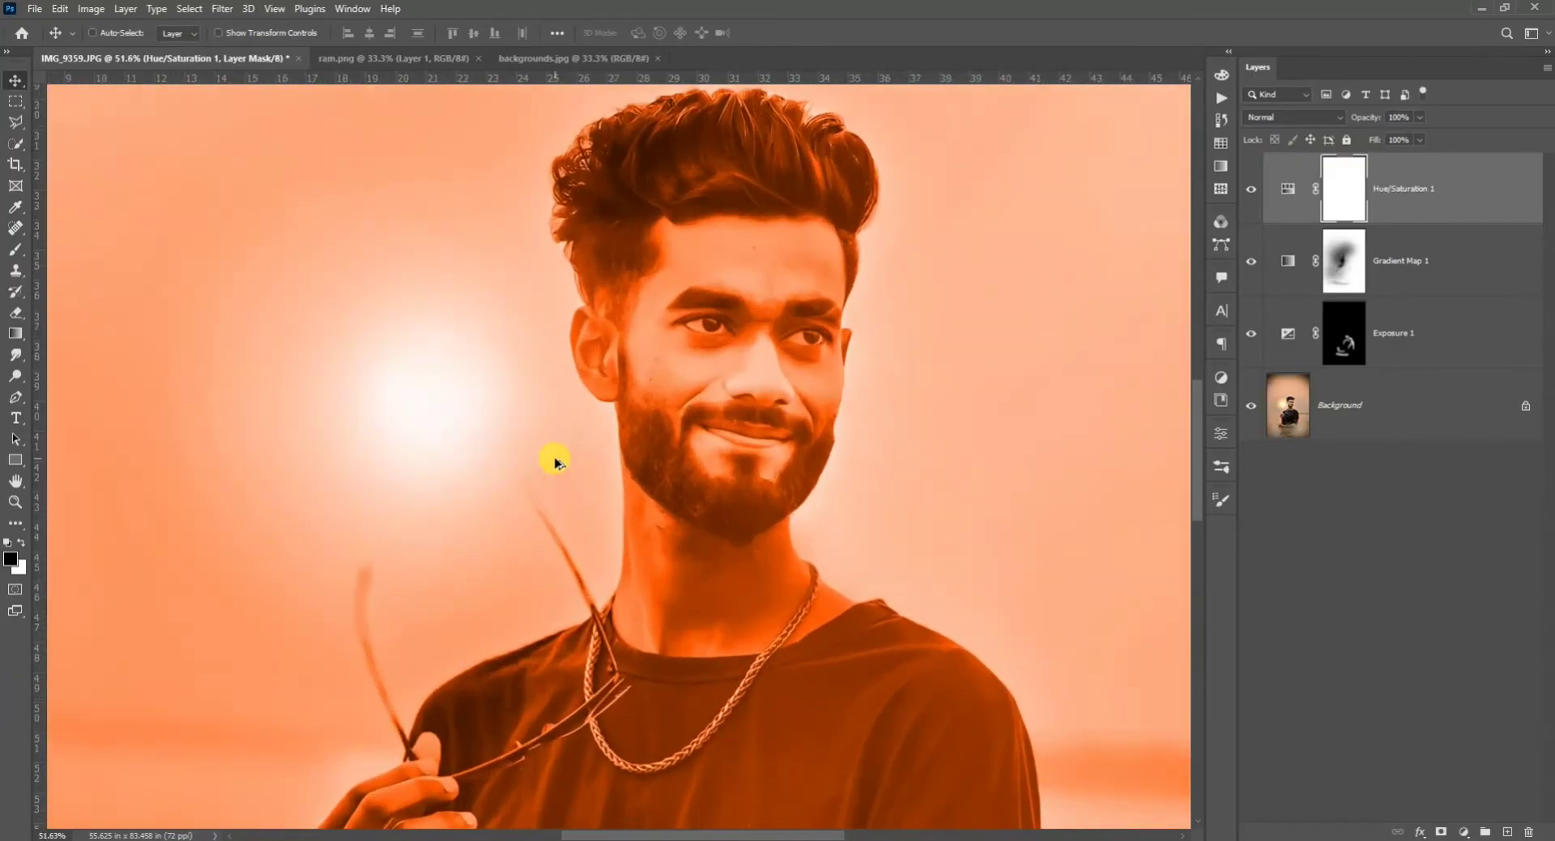
click(1419, 832)
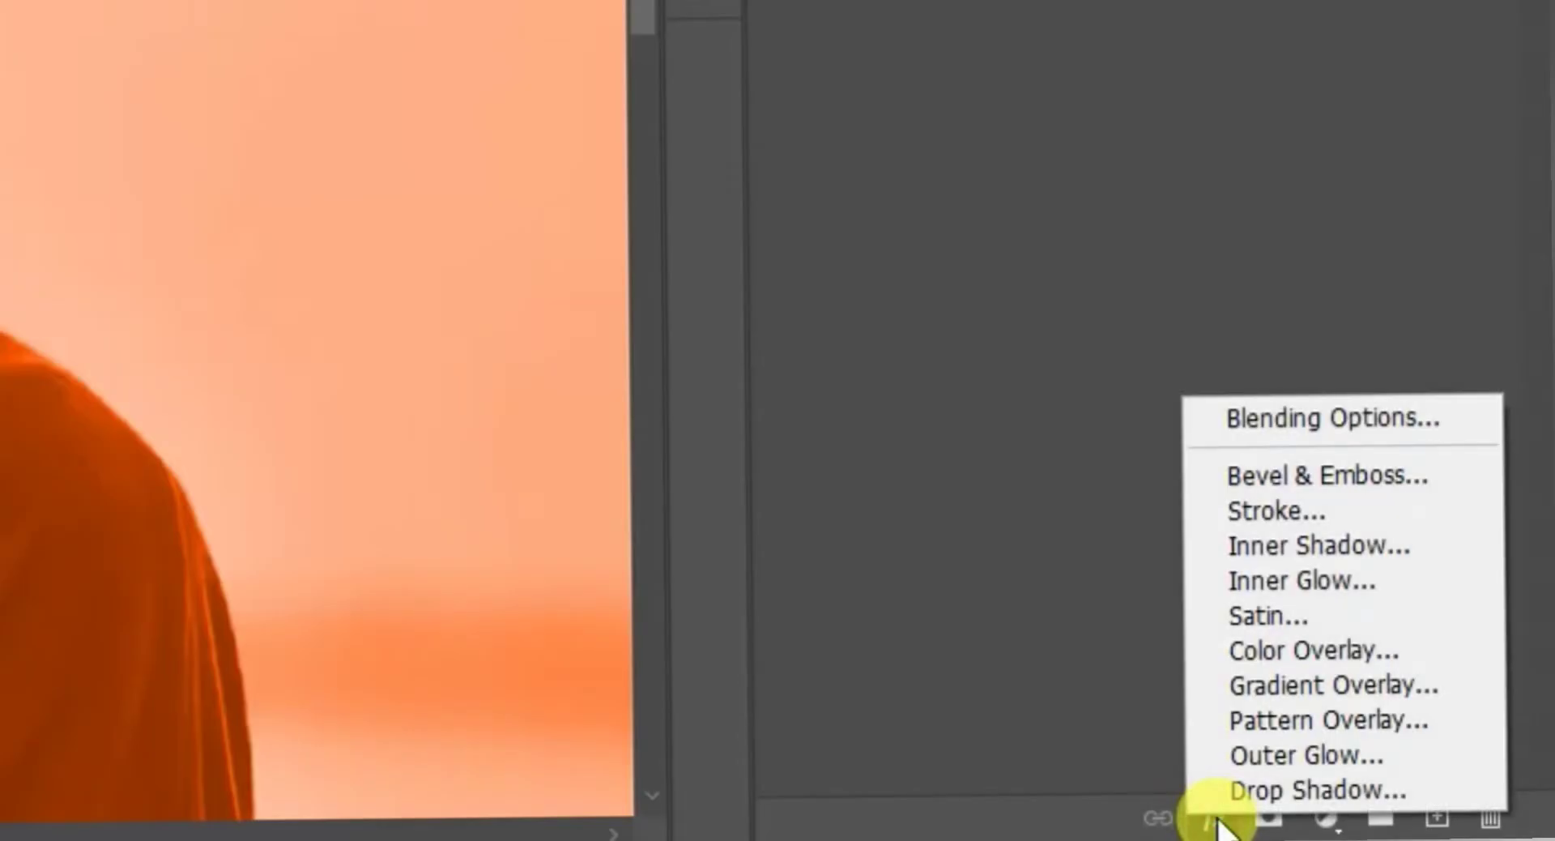
click(1333, 418)
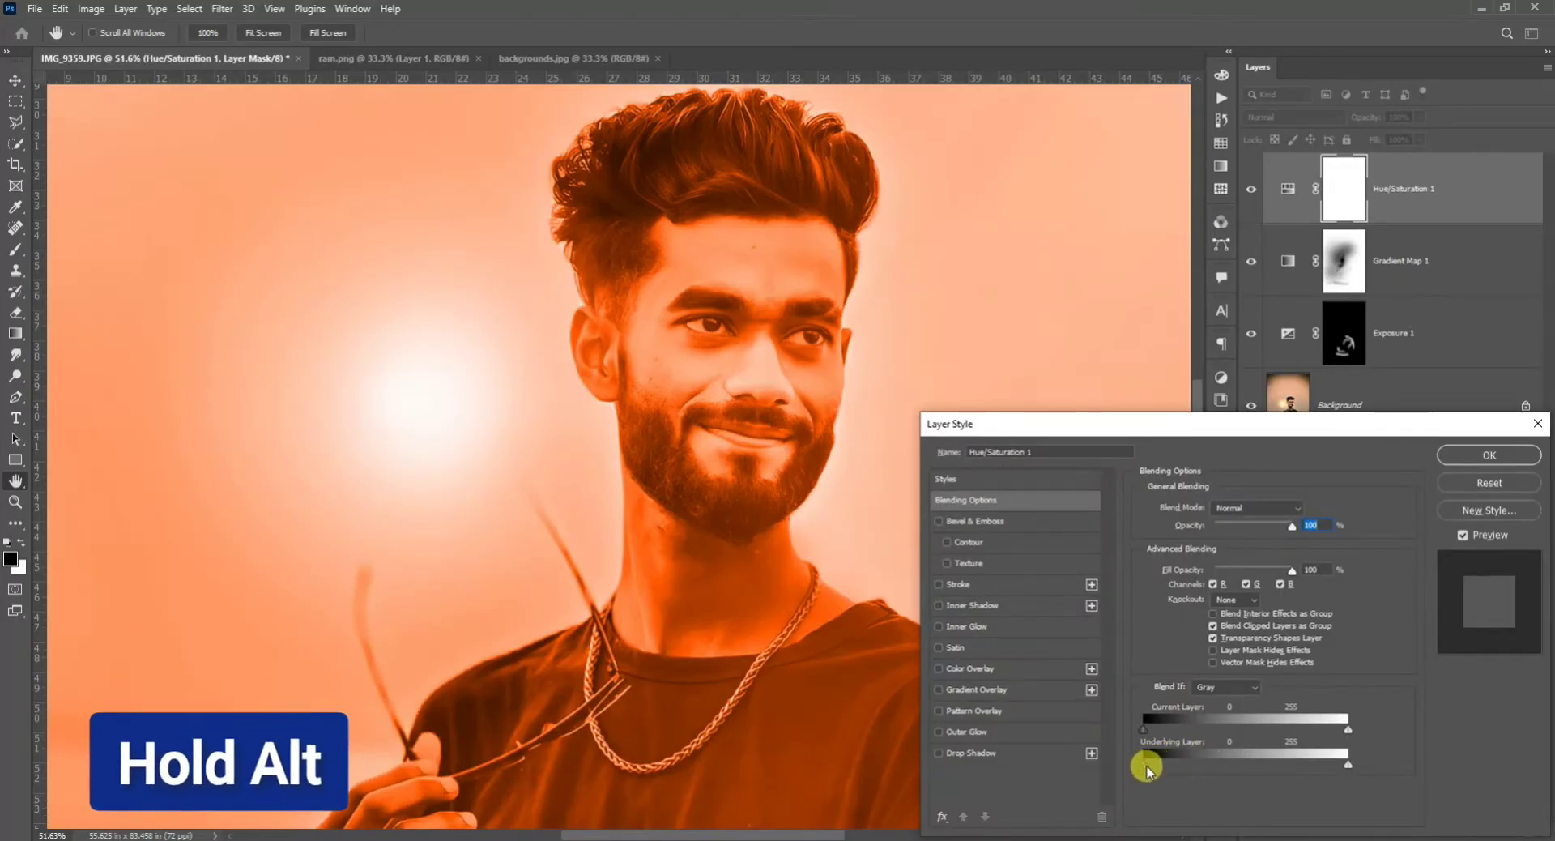
drag(1144, 763, 1215, 760)
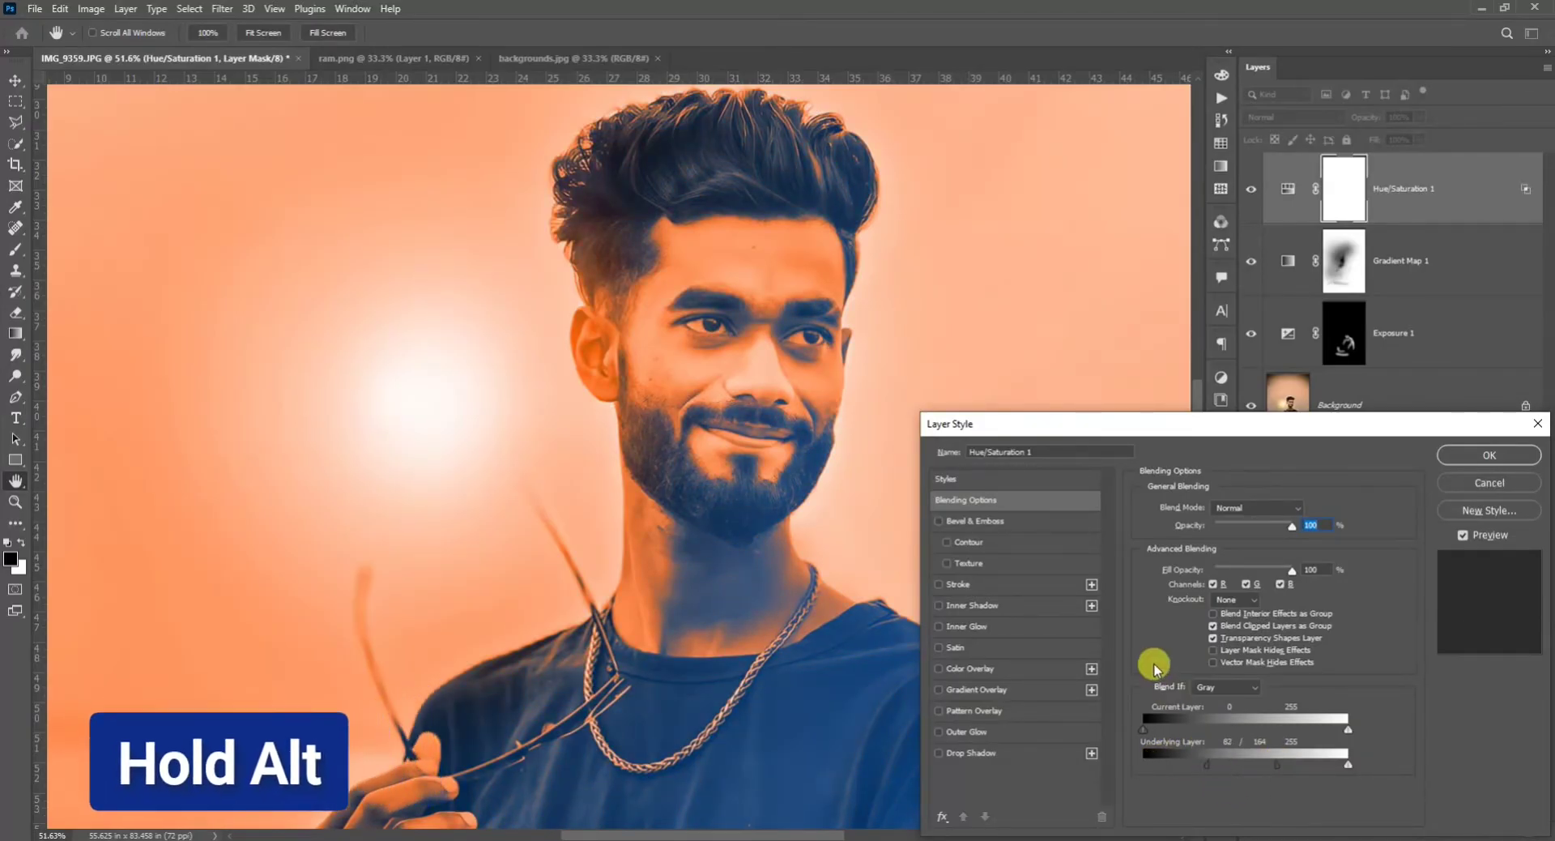
click(1478, 454)
Step: Invert the Hue/Saturation layer's mask and paint white along the sun-facing side of the neck
key(ctrl+0)
key(ctrl+i)
scroll(868, 424, down, 1)
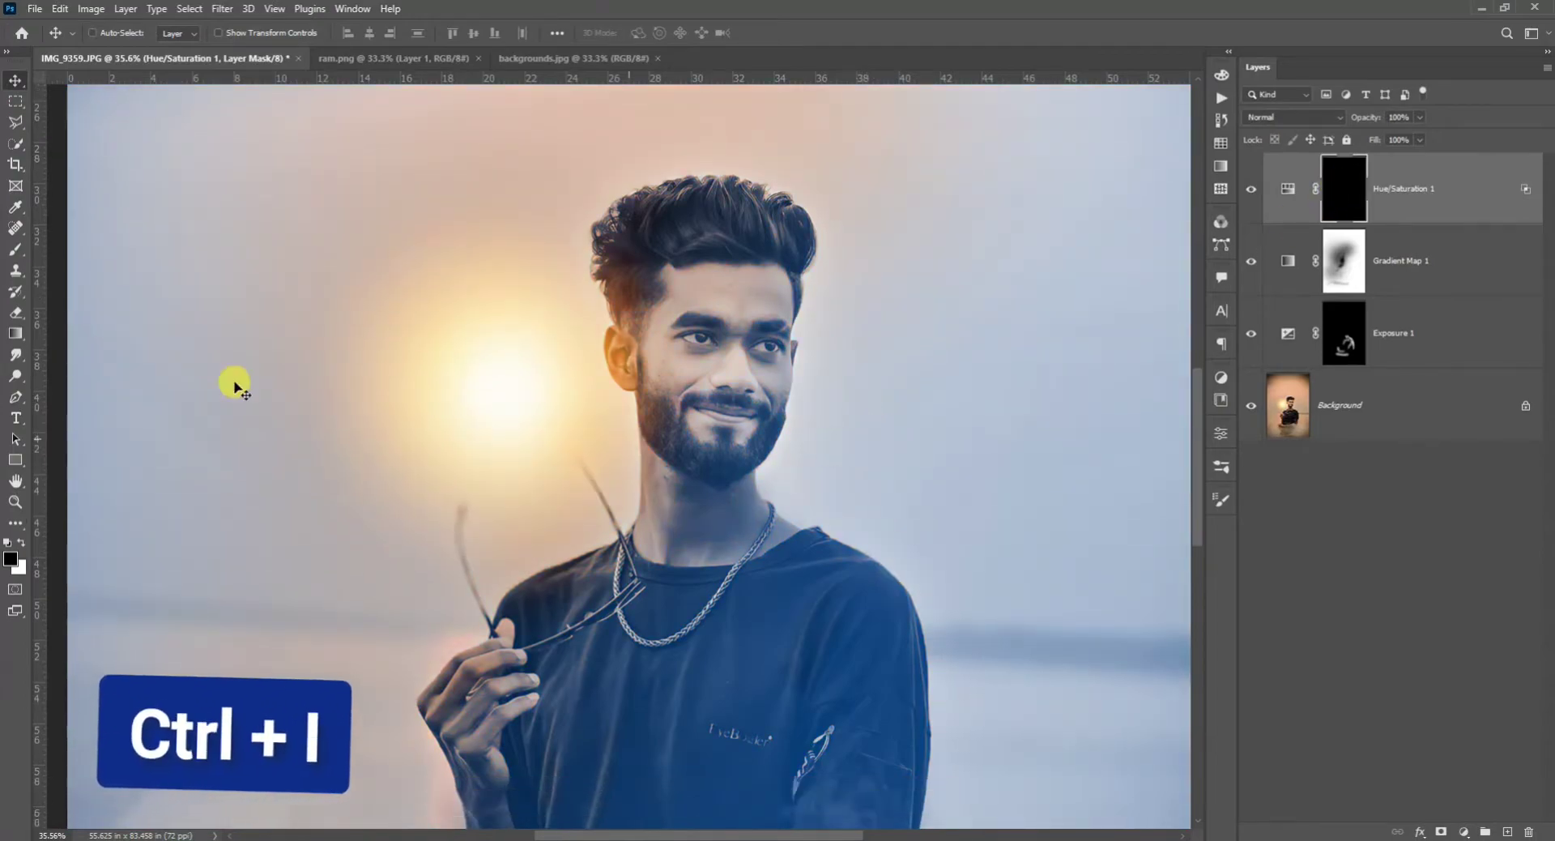
key(b)
click(21, 541)
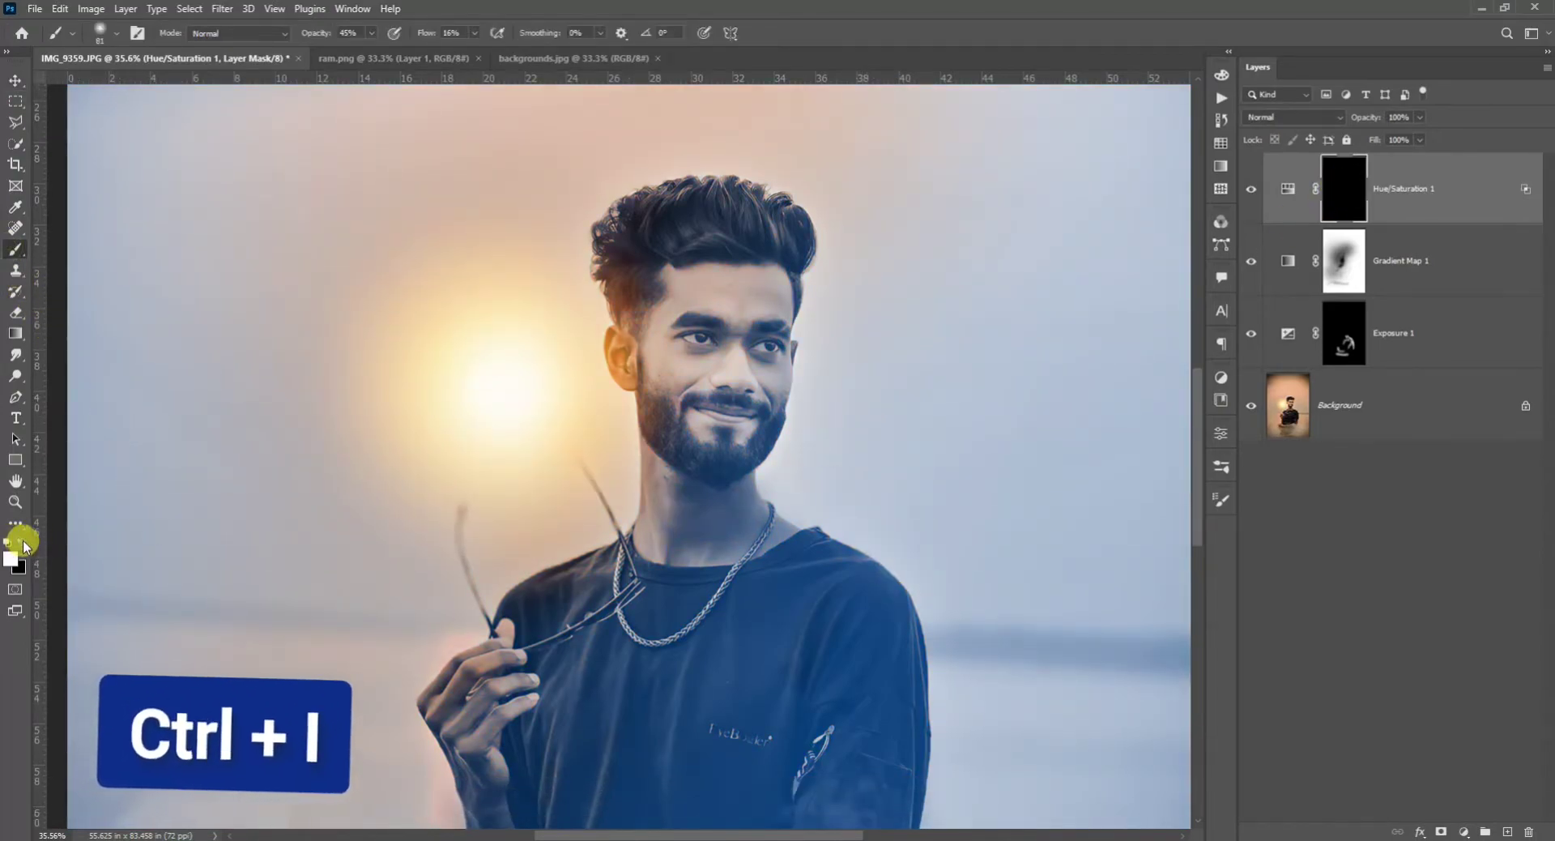
scroll(680, 486, up, 3)
mouse_move(616, 487)
mouse_down()
mouse_move(619, 611)
mouse_move(609, 562)
mouse_up()
scroll(640, 465, up, 1)
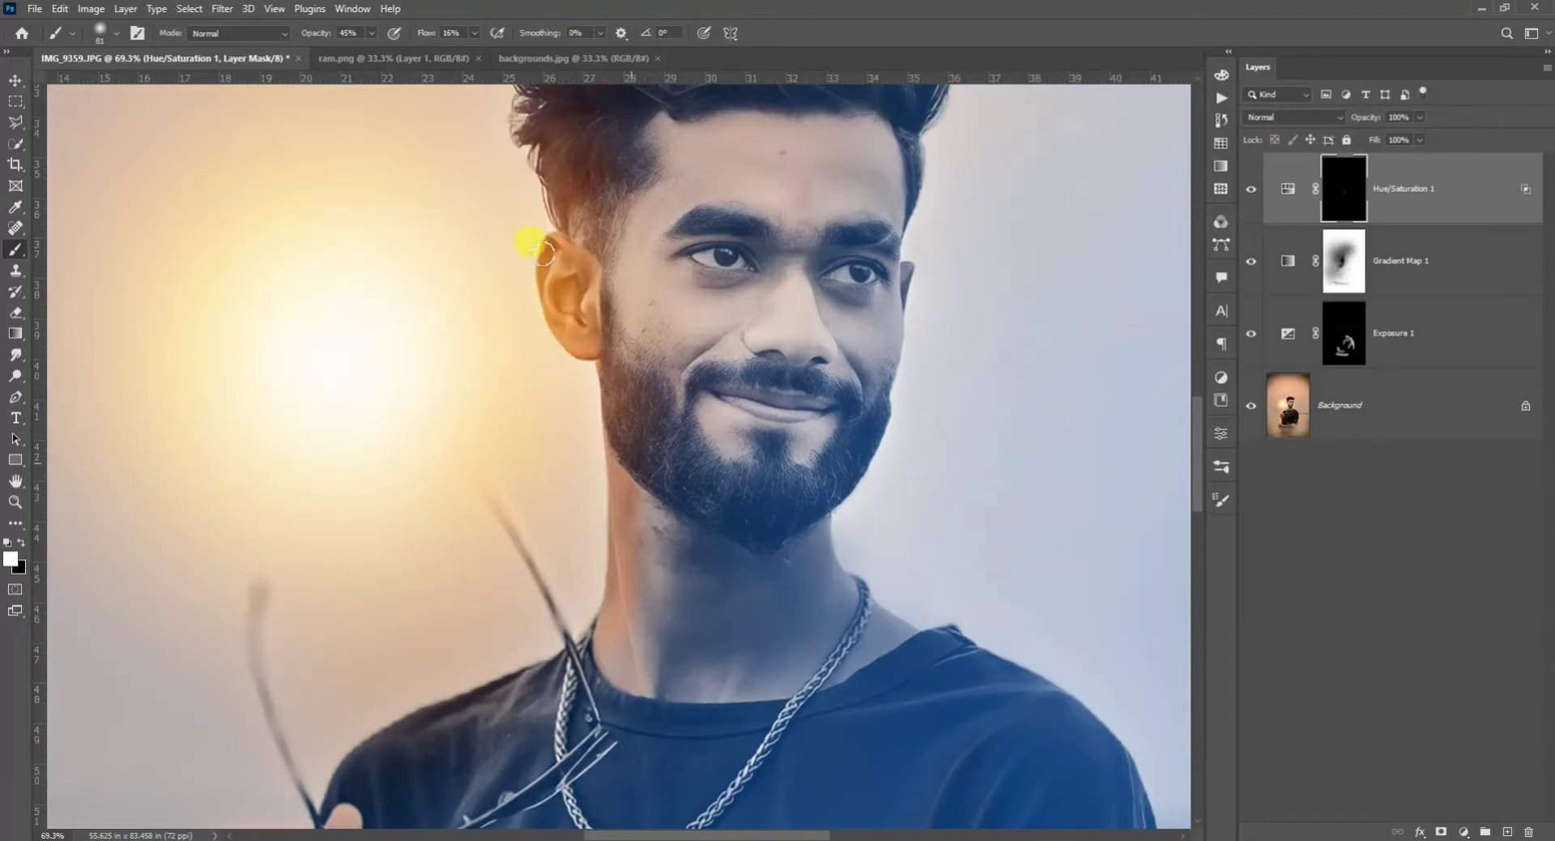
Step: Enlarge the brush to 133 px and paint orange light on the mask over the sun-facing side of the hair
scroll(600, 399, up, 1)
scroll(541, 223, up, 1)
right_click(603, 375)
click(746, 417)
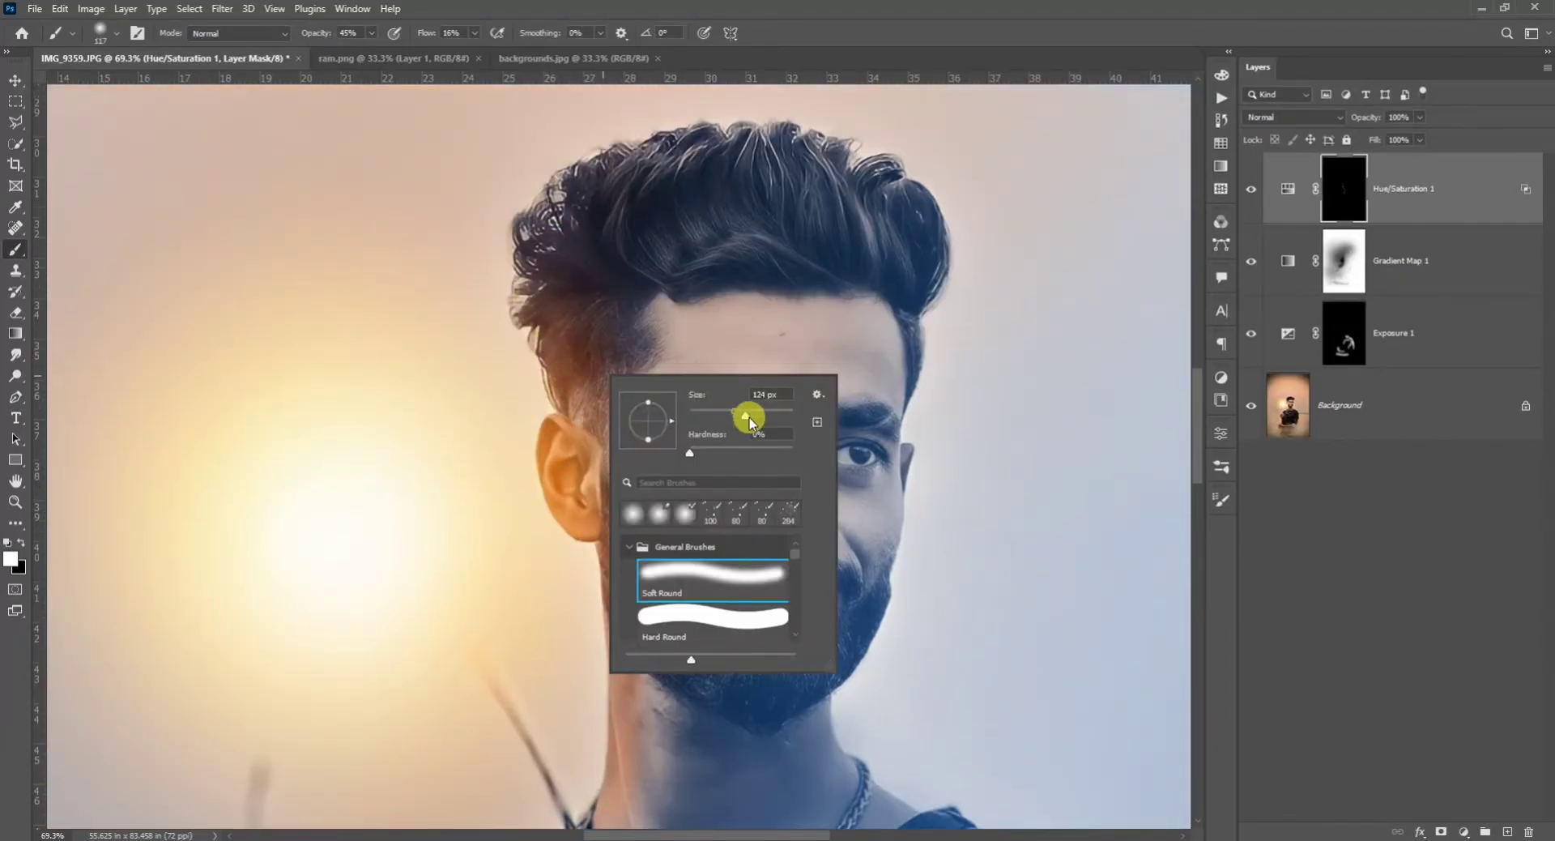
click(569, 249)
Step: Paint white on the Hue/Saturation mask along the sun-facing shoulder and the raised hand
scroll(576, 448, down, 5)
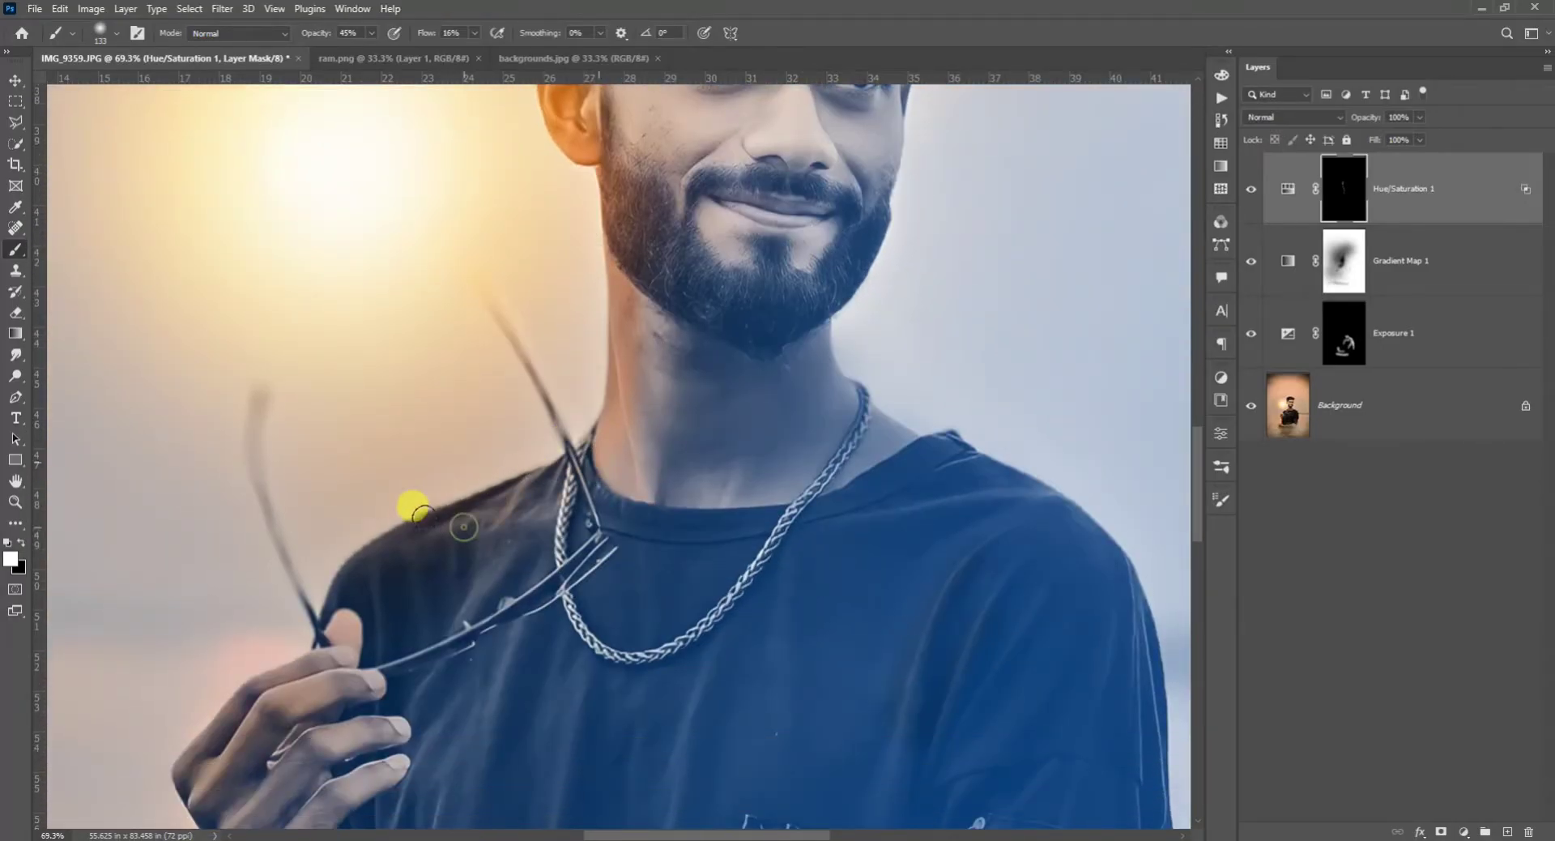
scroll(445, 506, down, 1)
scroll(502, 486, left, 2)
scroll(524, 439, down, 1)
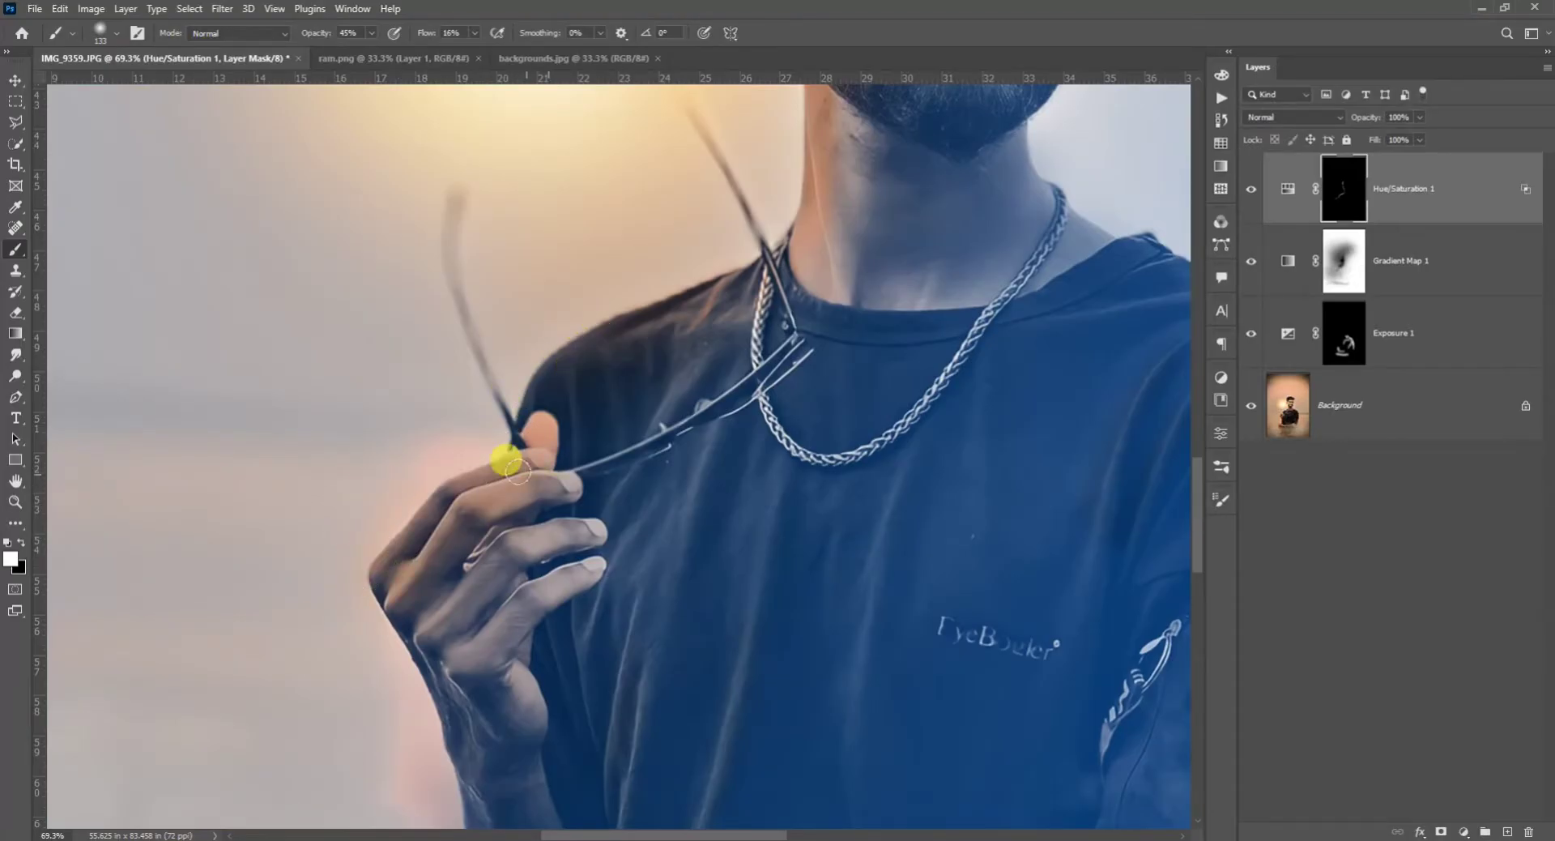
scroll(494, 478, down, 3)
scroll(465, 513, down, 1)
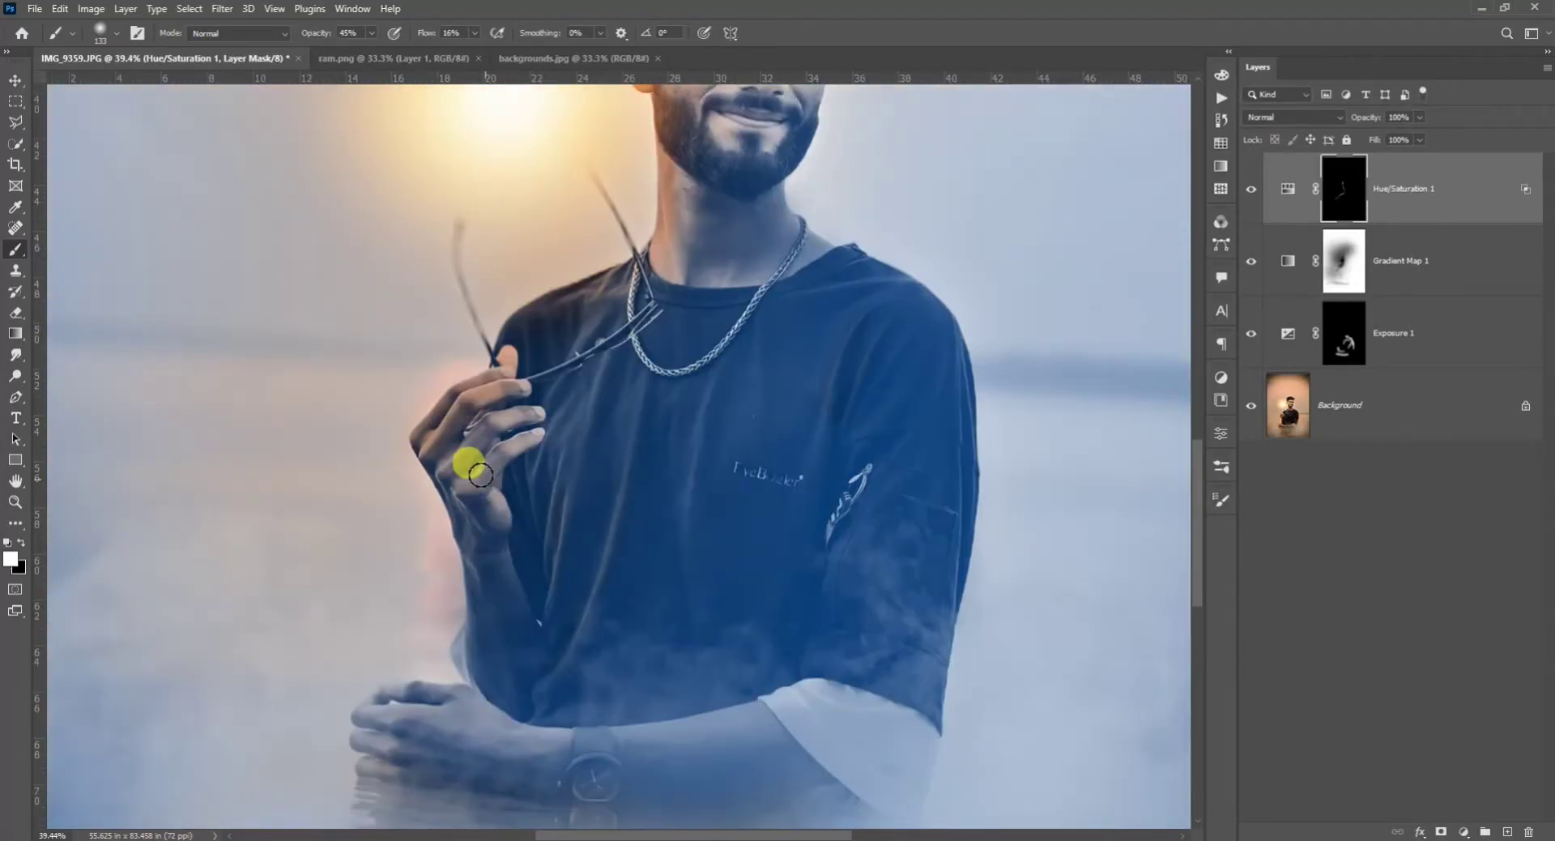
scroll(479, 452, up, 3)
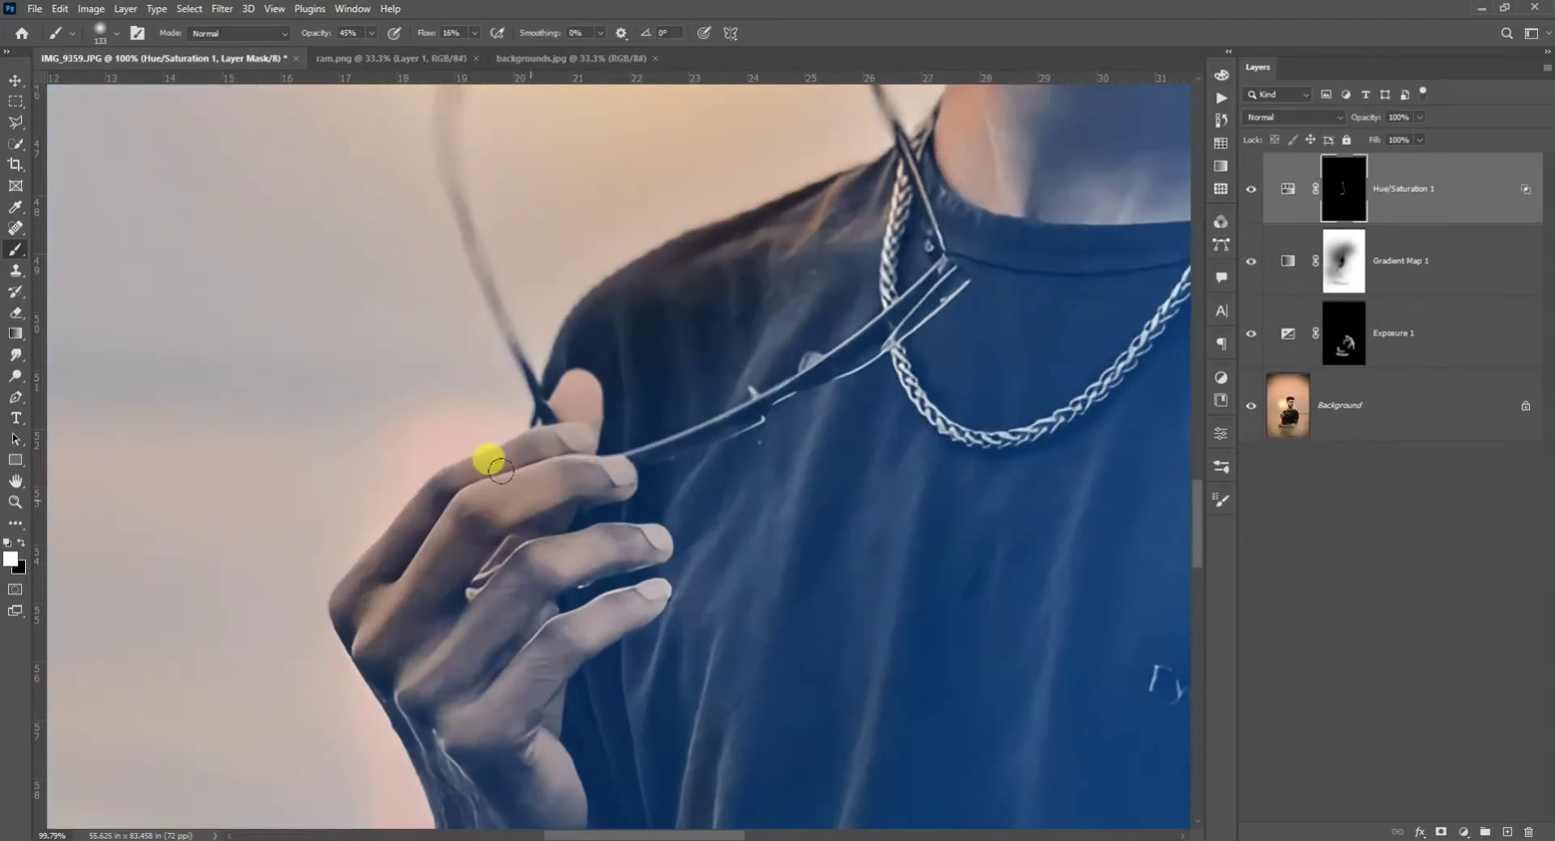
Step: Reduce the brush to 67 px and paint fine orange highlights on the raised fingers and the shirt folds near the collar
click(23, 542)
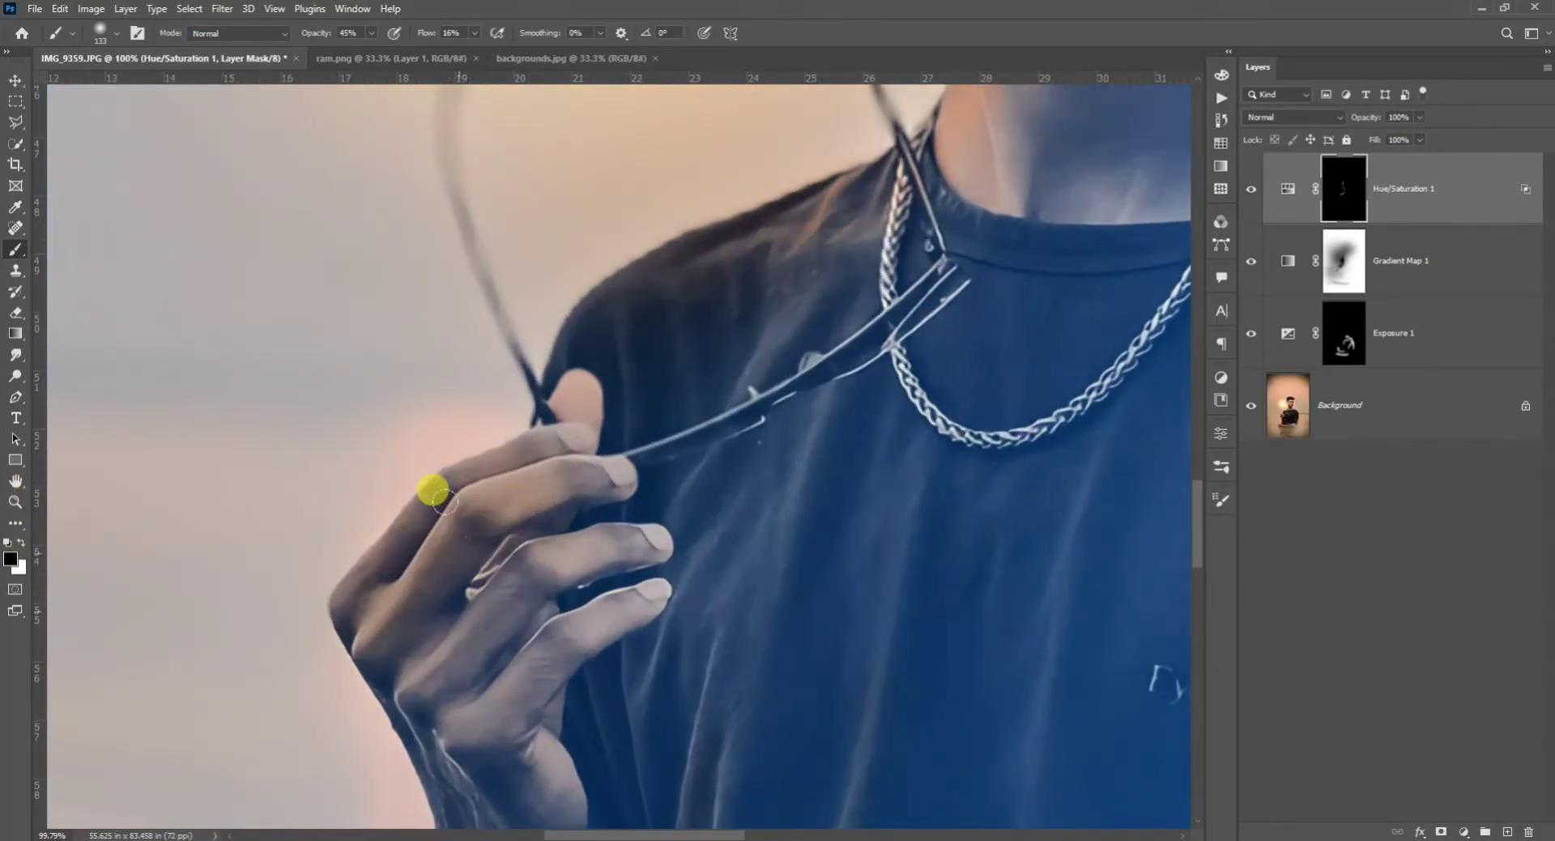
click(23, 542)
right_click(565, 454)
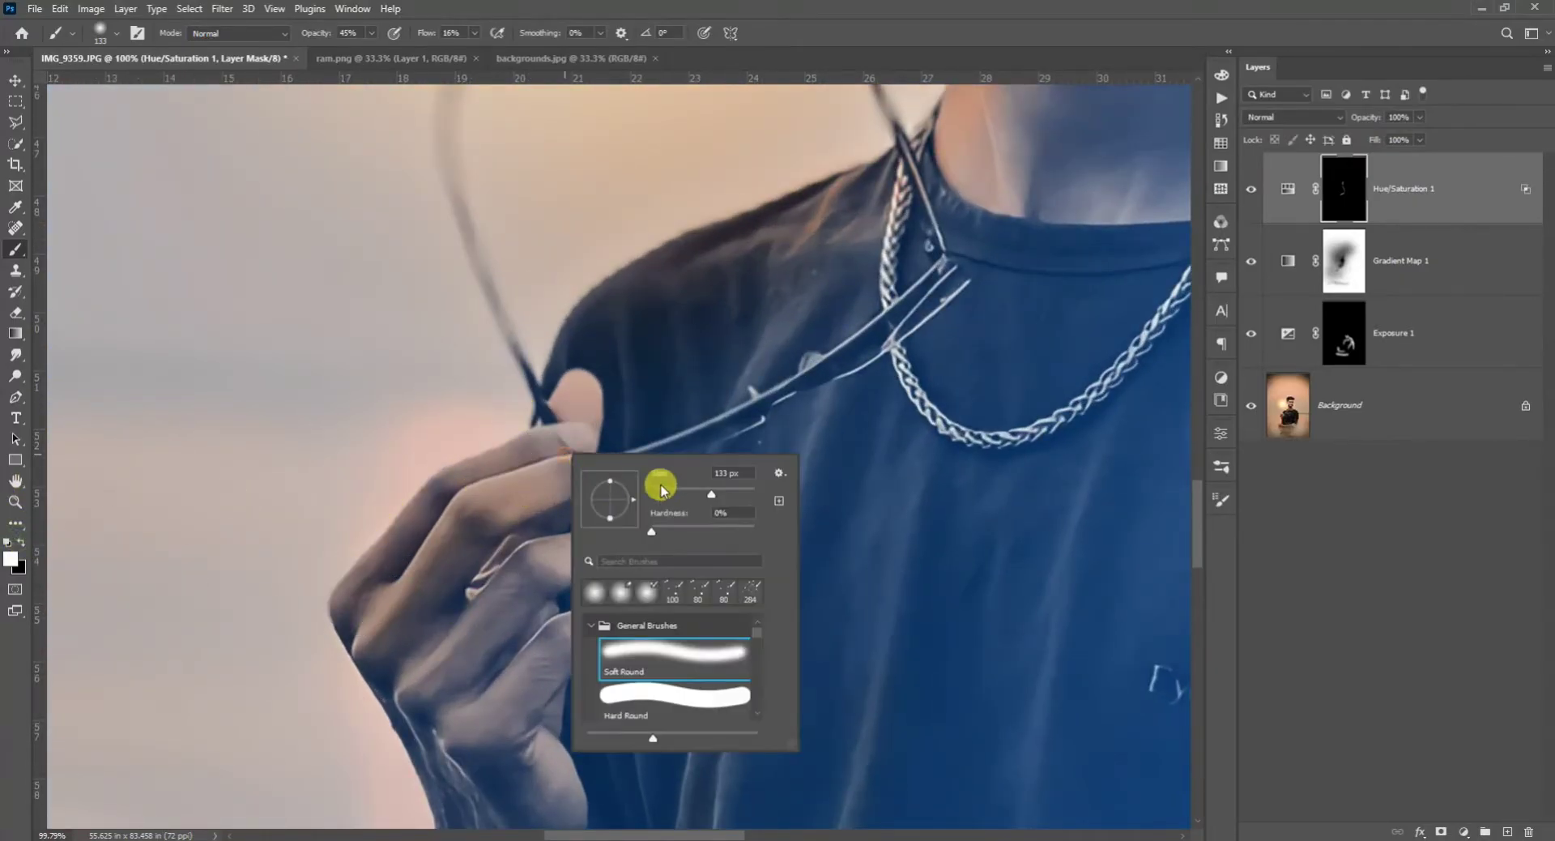
click(685, 494)
click(539, 445)
scroll(347, 525, down, 2)
scroll(507, 503, up, 1)
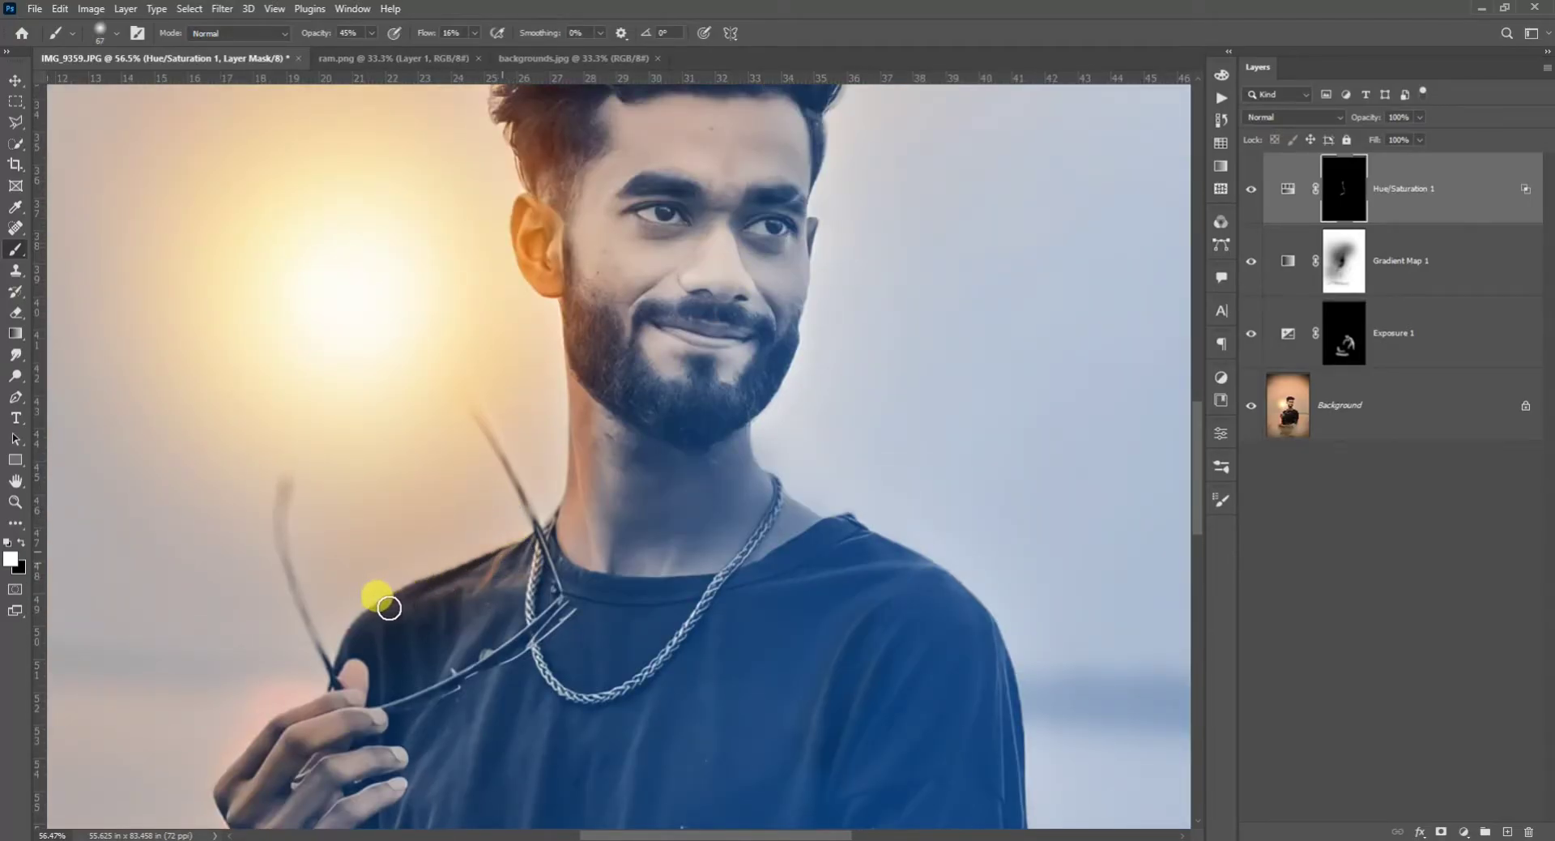
scroll(478, 567, down, 2)
scroll(498, 552, up, 4)
Step: Paint a soft orange glow around the neck and shoulder with a 464 px brush and lower the Hue/Saturation layer's opacity to 74%
right_click(800, 439)
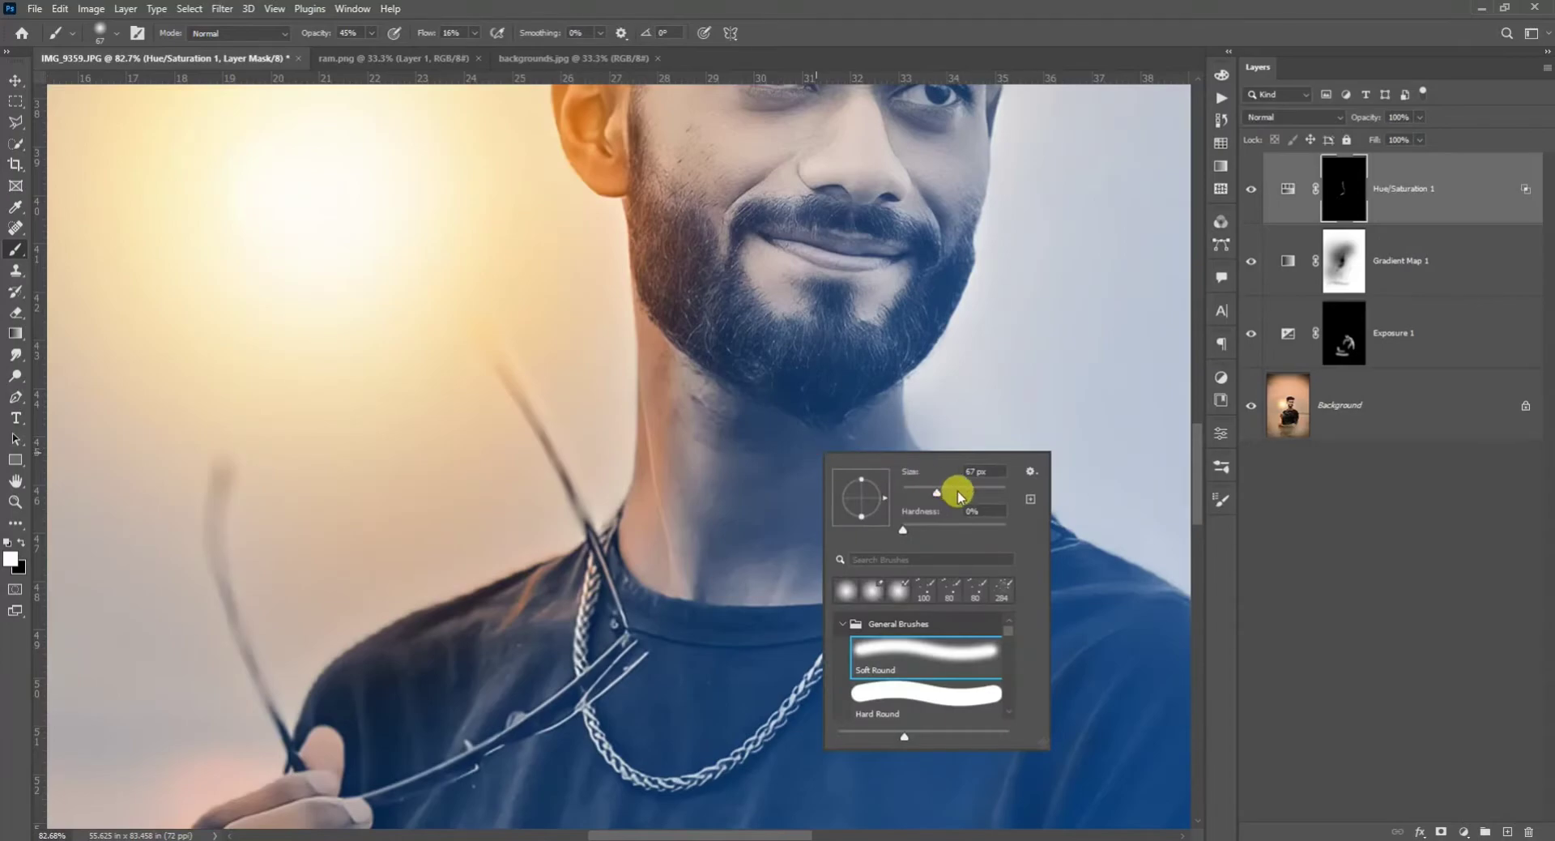
drag(957, 491, 994, 499)
key(Return)
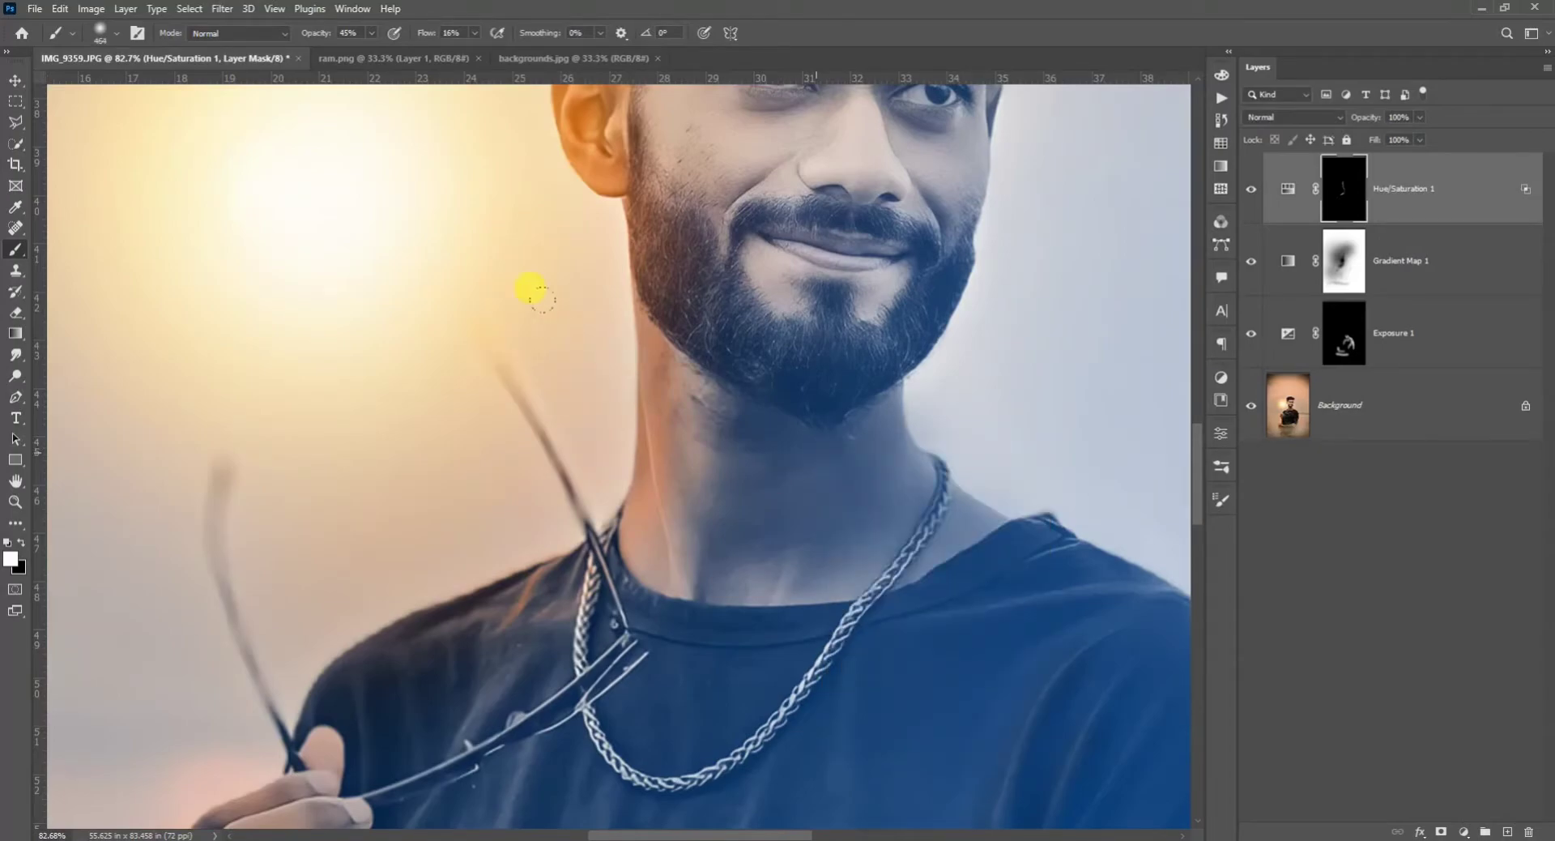
scroll(424, 224, down, 3)
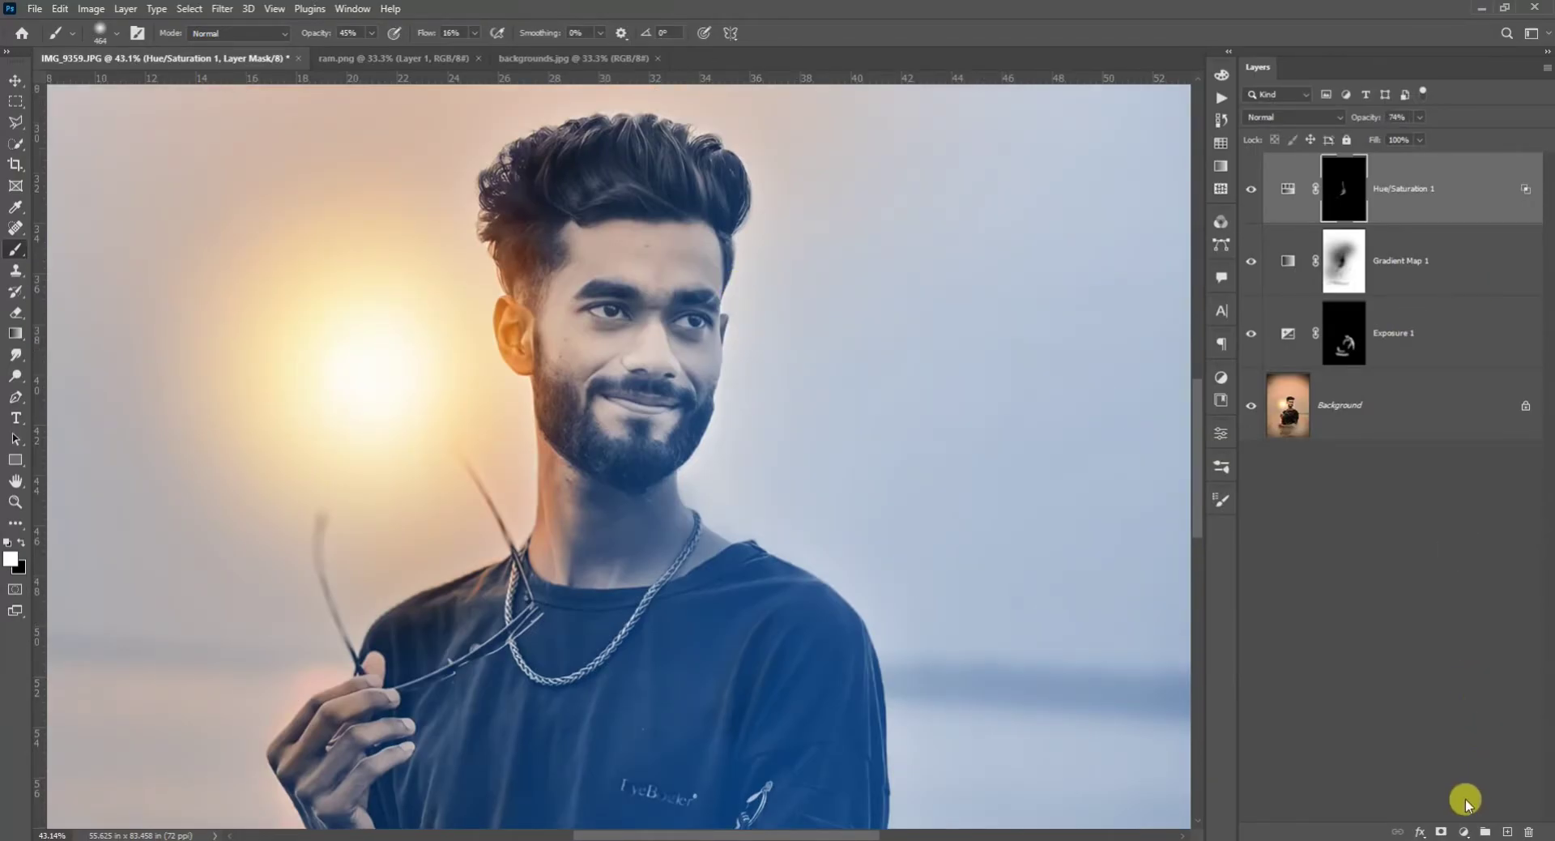
Step: Add a Brightness/Contrast adjustment layer on top with brightness 68 and contrast 60
click(1462, 832)
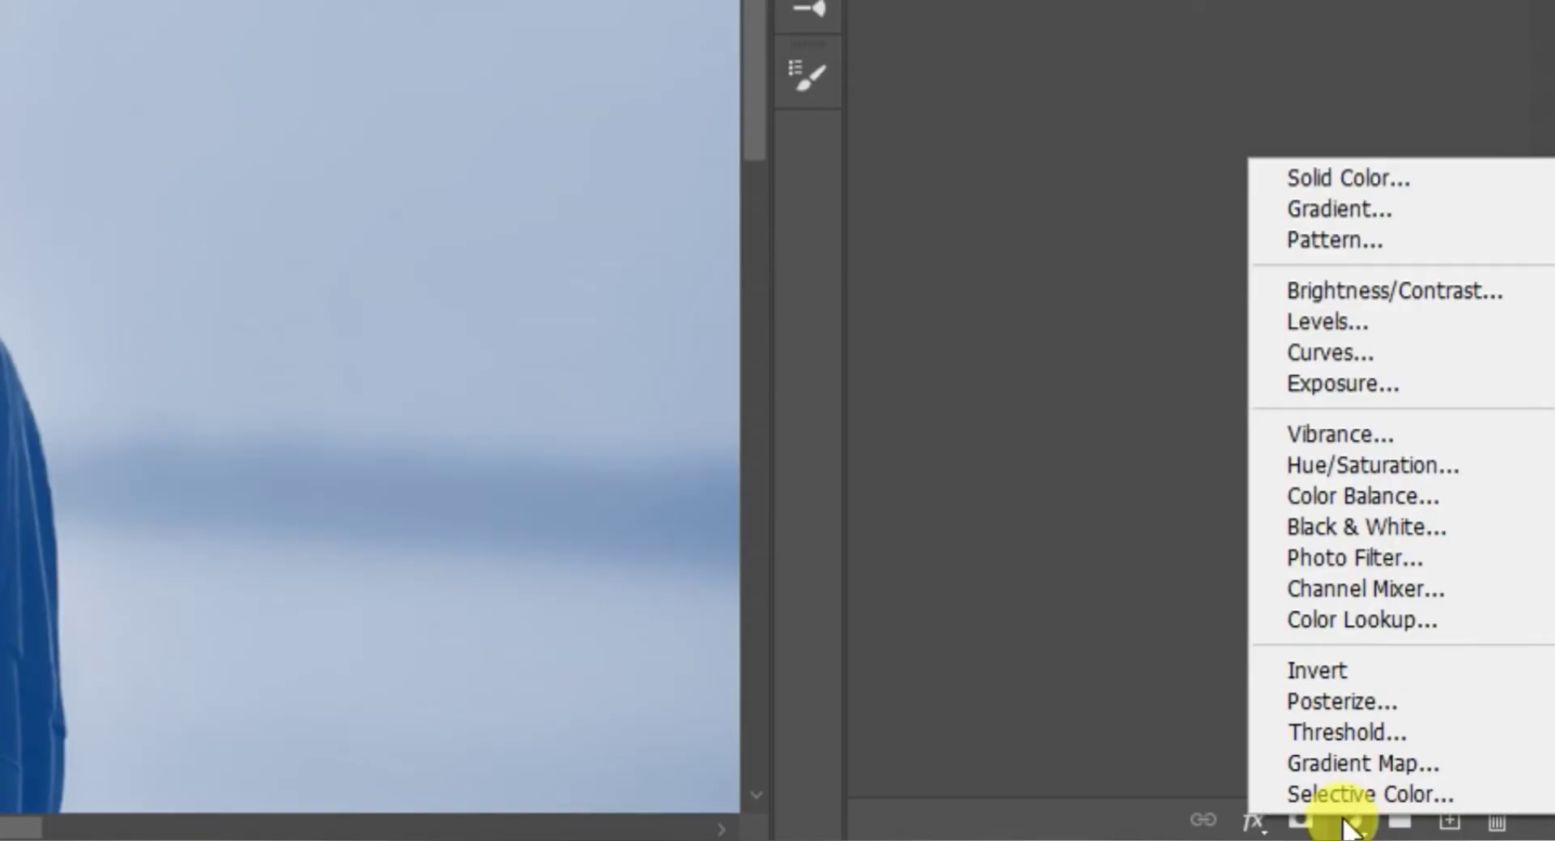
click(1382, 291)
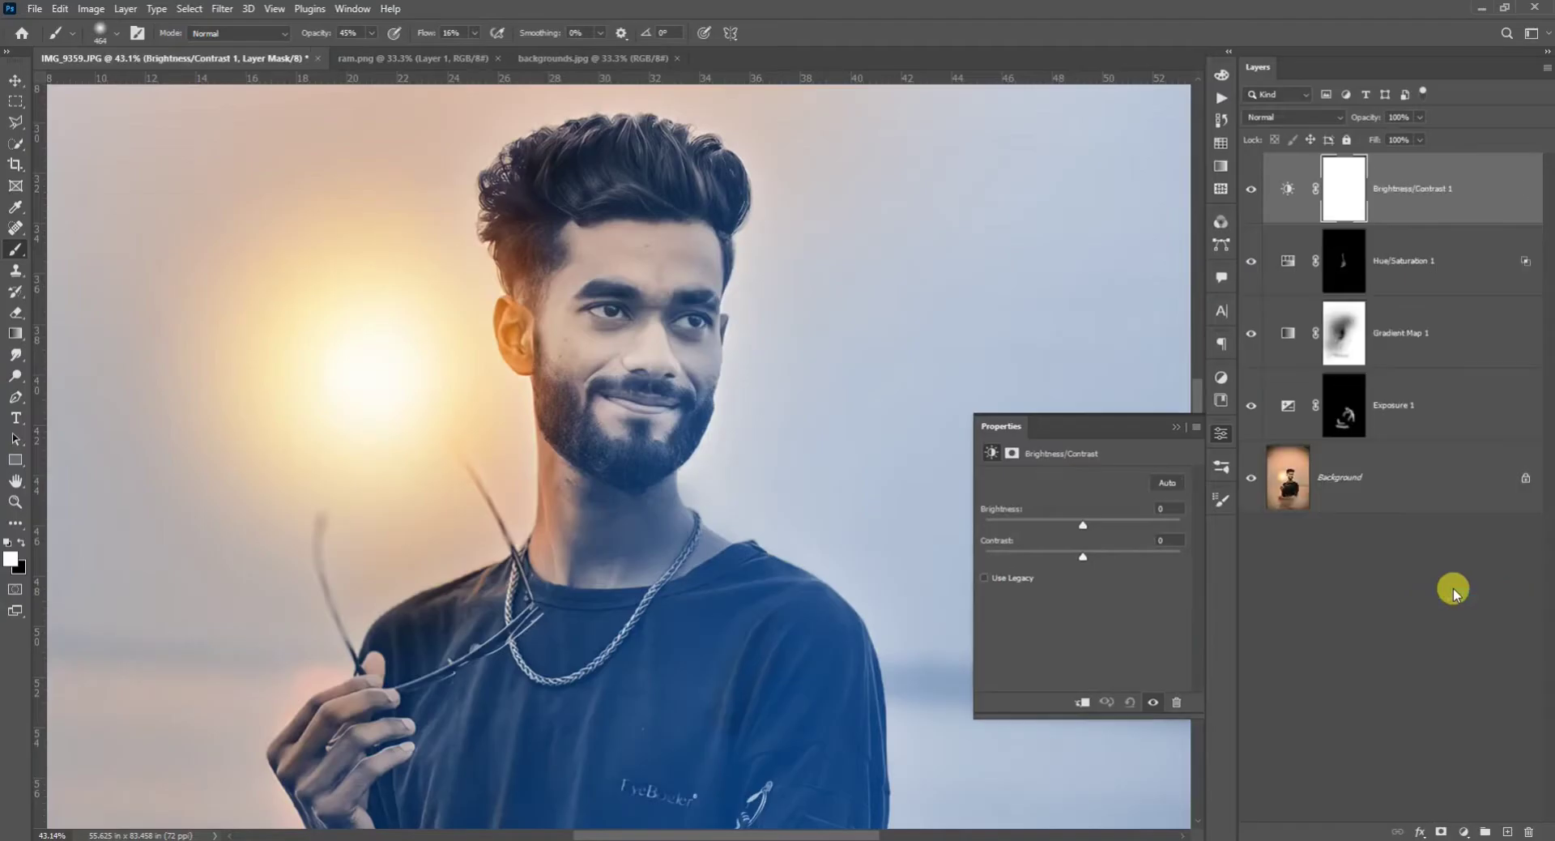
drag(1083, 527, 1132, 569)
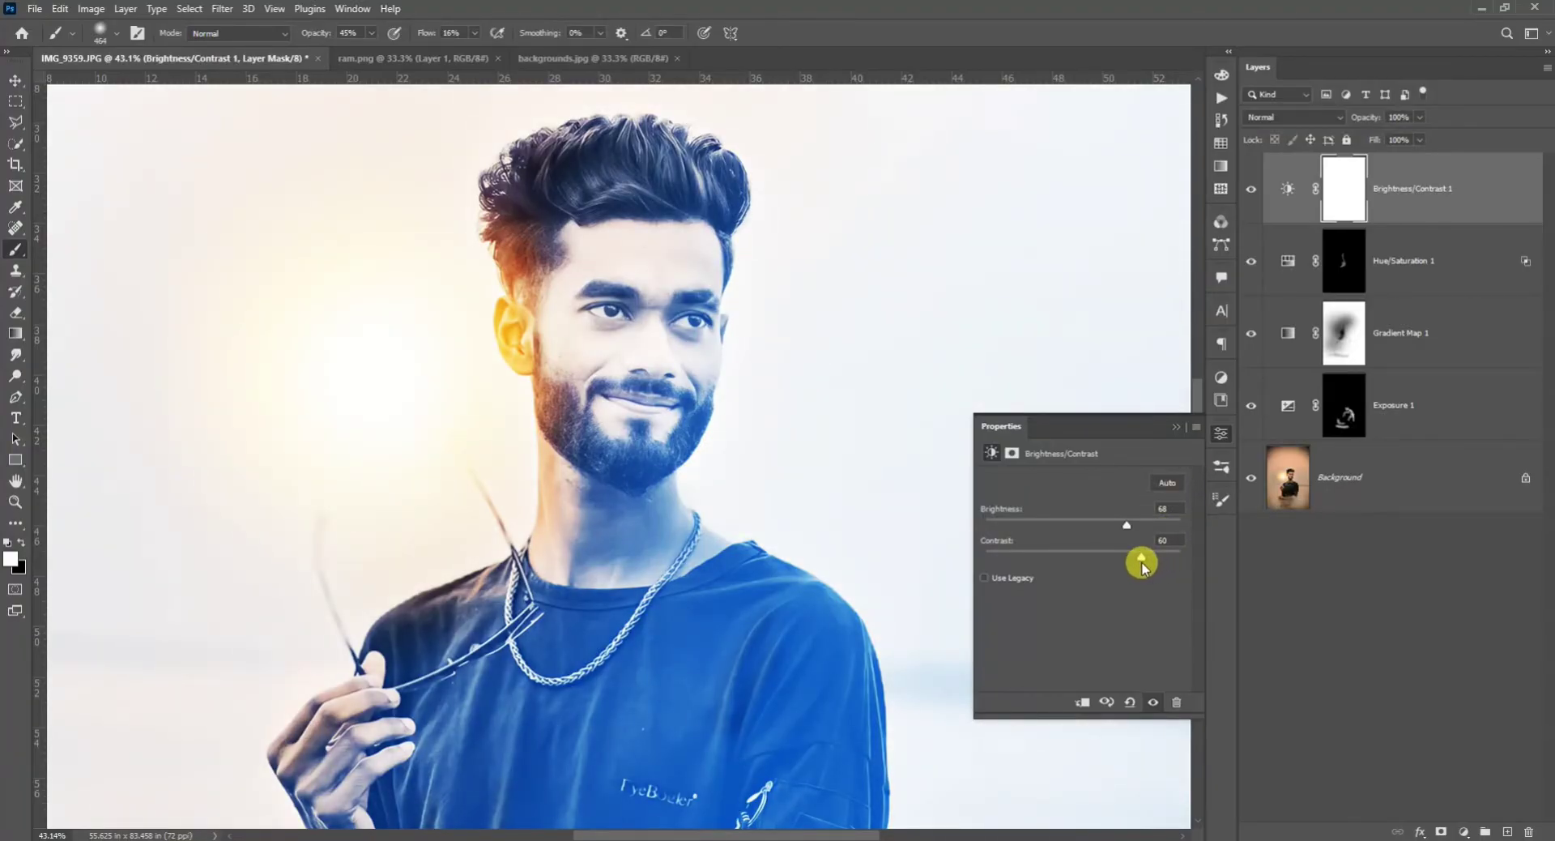
Step: Invert the Brightness/Contrast mask to black and paint white highlights on the sun-facing shirt shoulder with a 36 px brush
drag(1141, 562, 1139, 562)
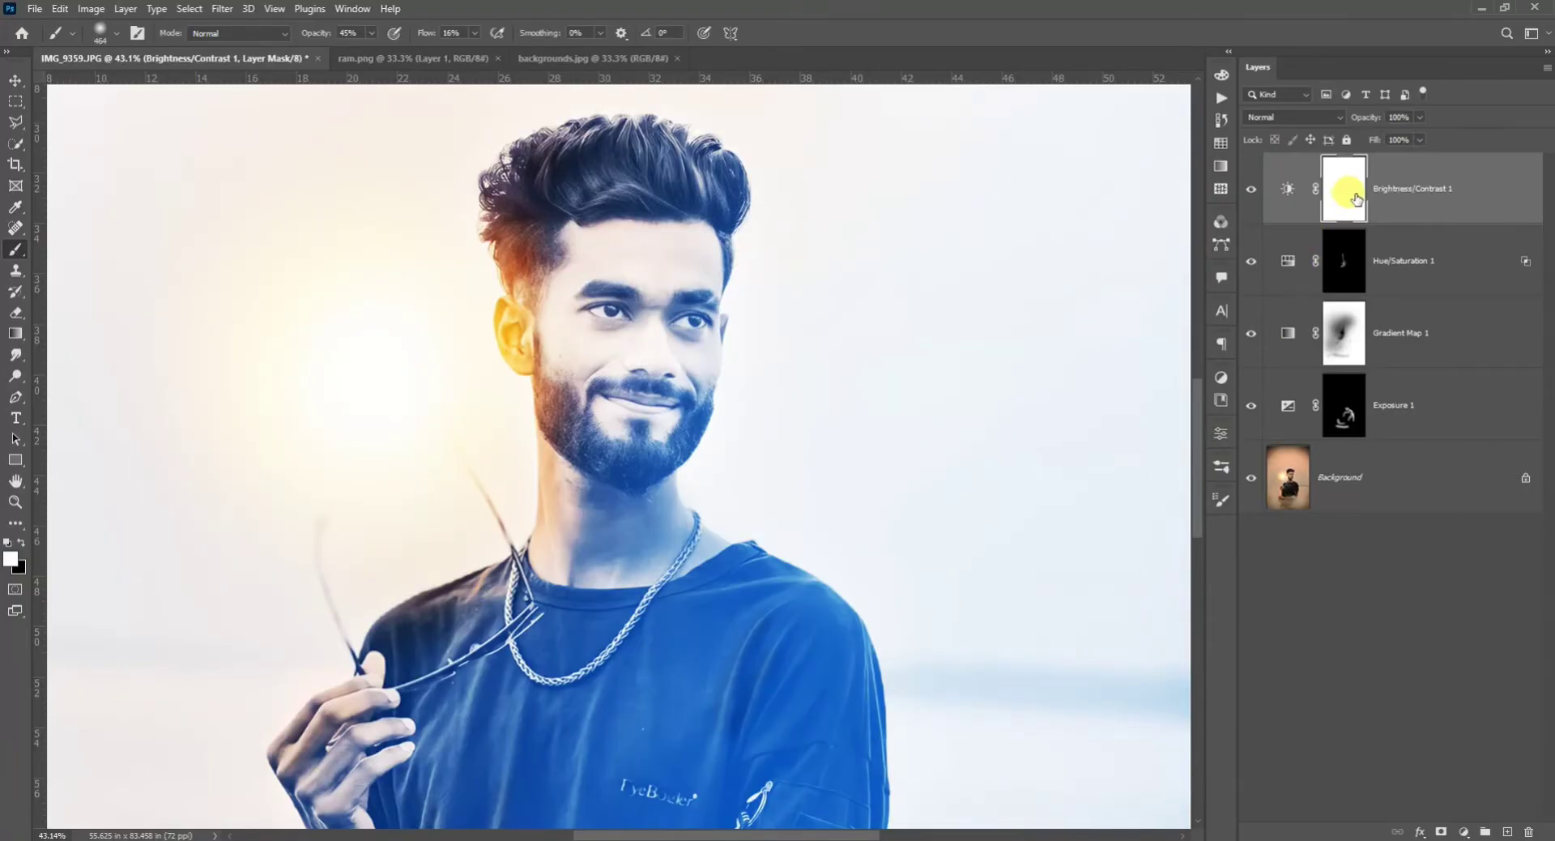
key(ctrl+i)
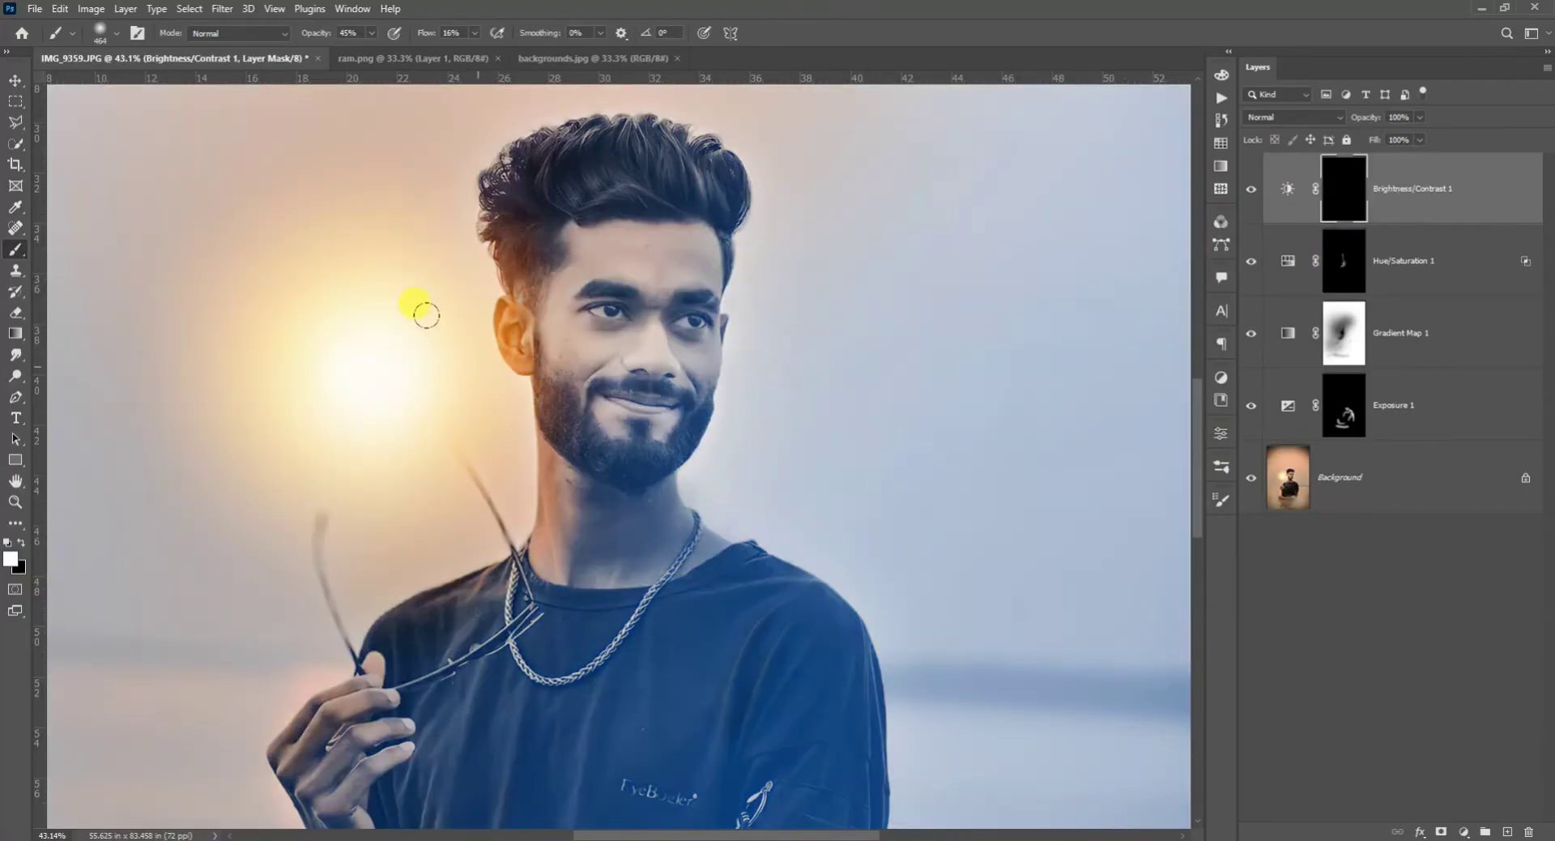
scroll(401, 479, down, 2)
scroll(424, 493, up, 5)
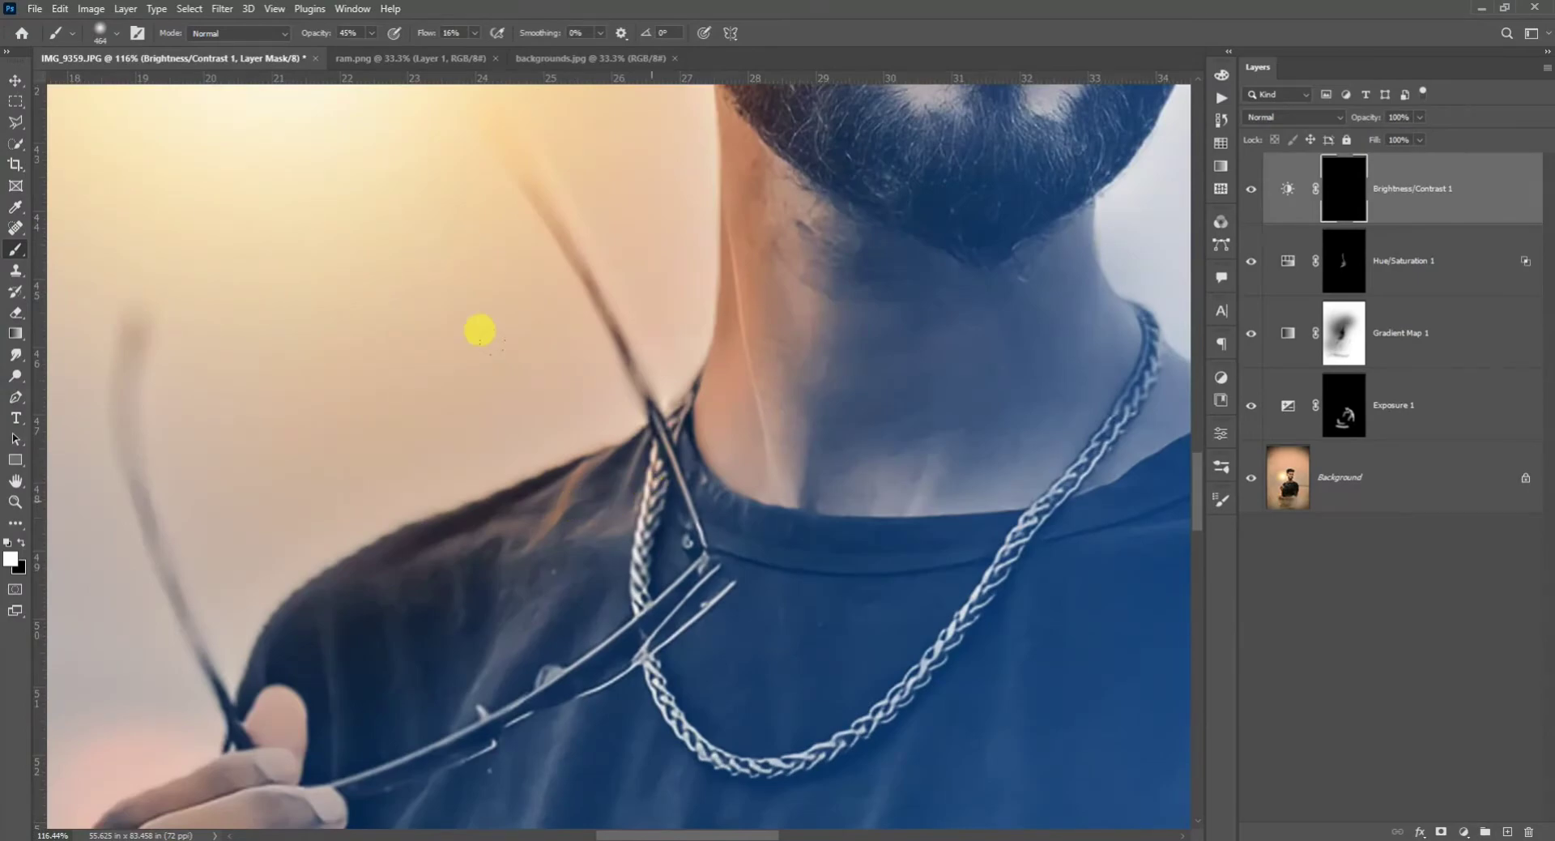
scroll(652, 500, down, 1)
right_click(674, 486)
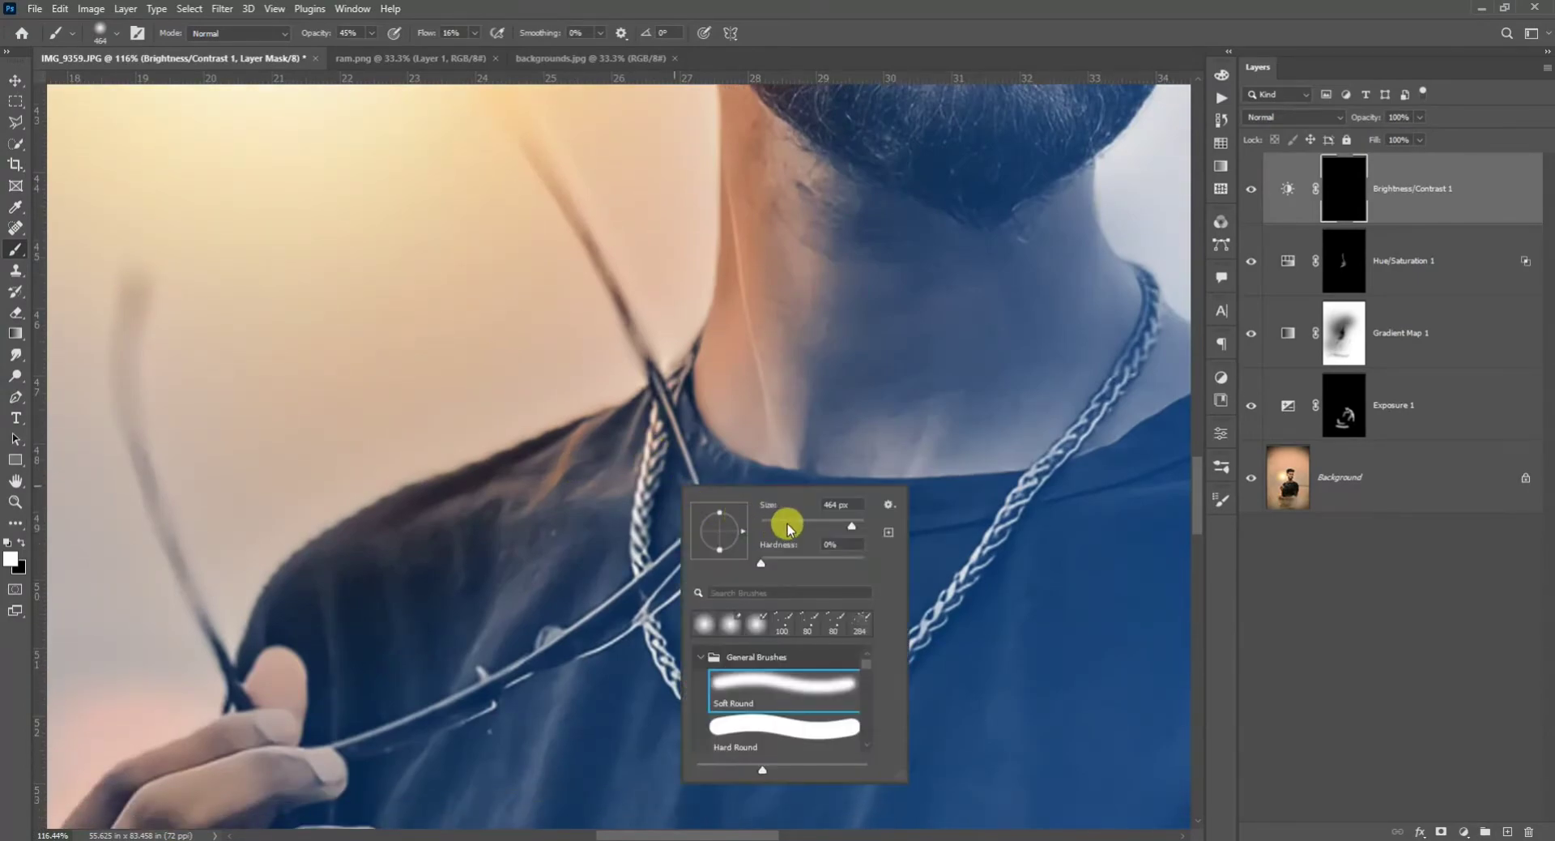
click(782, 525)
mouse_move(560, 491)
mouse_down()
mouse_move(581, 429)
mouse_move(542, 504)
mouse_move(594, 422)
mouse_move(581, 487)
mouse_move(634, 400)
mouse_move(611, 488)
mouse_move(655, 459)
mouse_move(581, 442)
mouse_move(496, 487)
mouse_move(615, 399)
mouse_move(640, 551)
mouse_move(646, 511)
mouse_move(628, 483)
mouse_move(597, 531)
mouse_move(554, 547)
mouse_move(560, 562)
mouse_move(598, 498)
mouse_move(659, 461)
mouse_move(605, 549)
mouse_move(561, 559)
mouse_up()
scroll(636, 534, up, 2)
scroll(560, 559, down, 3)
scroll(628, 557, up, 1)
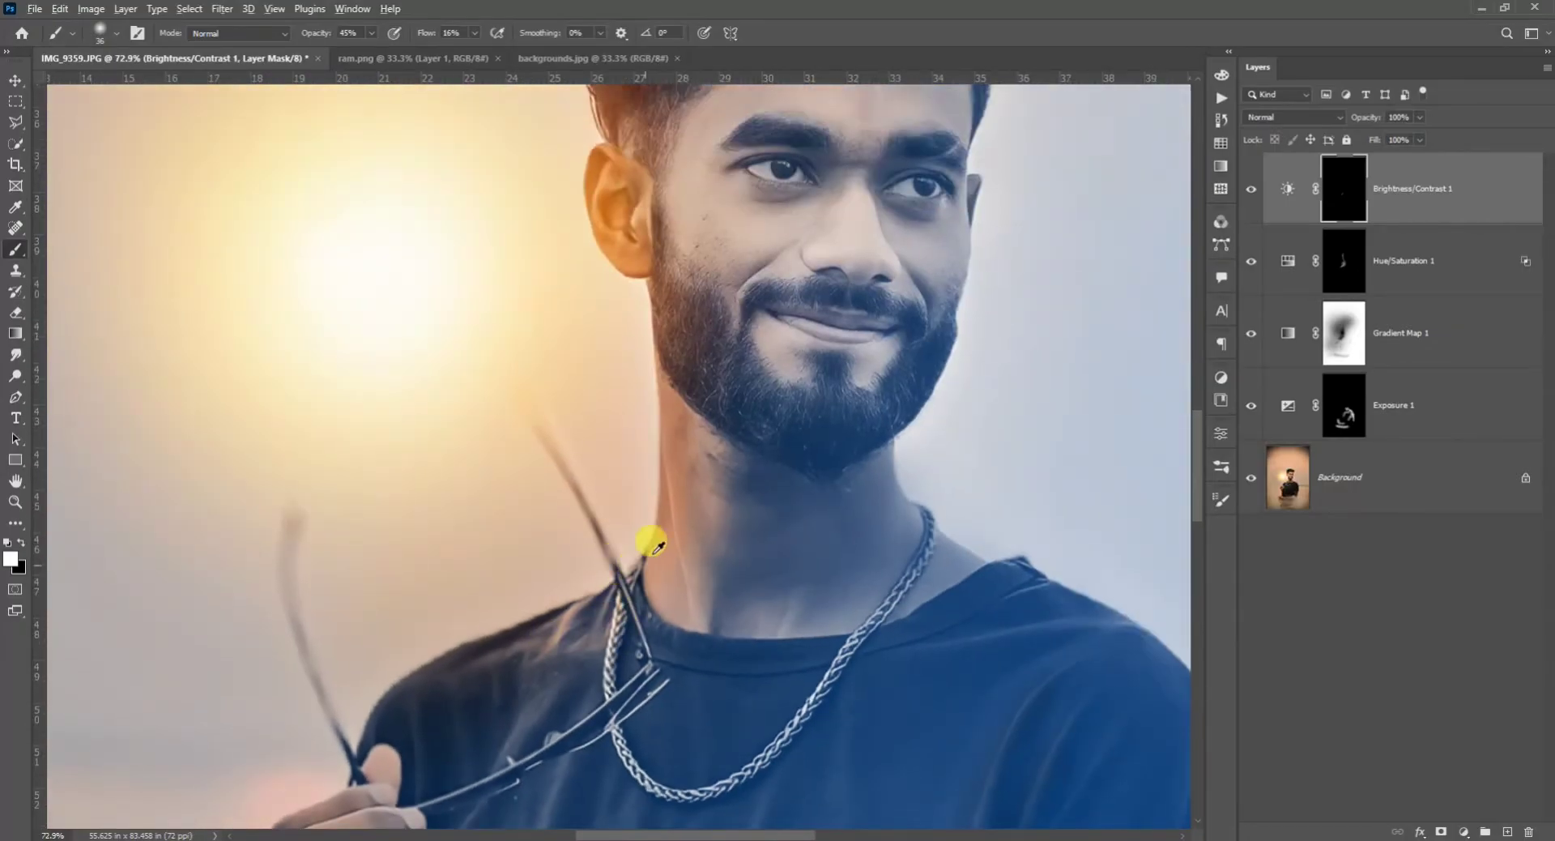
Step: Paint white on the Brightness/Contrast mask along the sun-facing edge of the neck
scroll(675, 531, up, 3)
drag(669, 448, 702, 618)
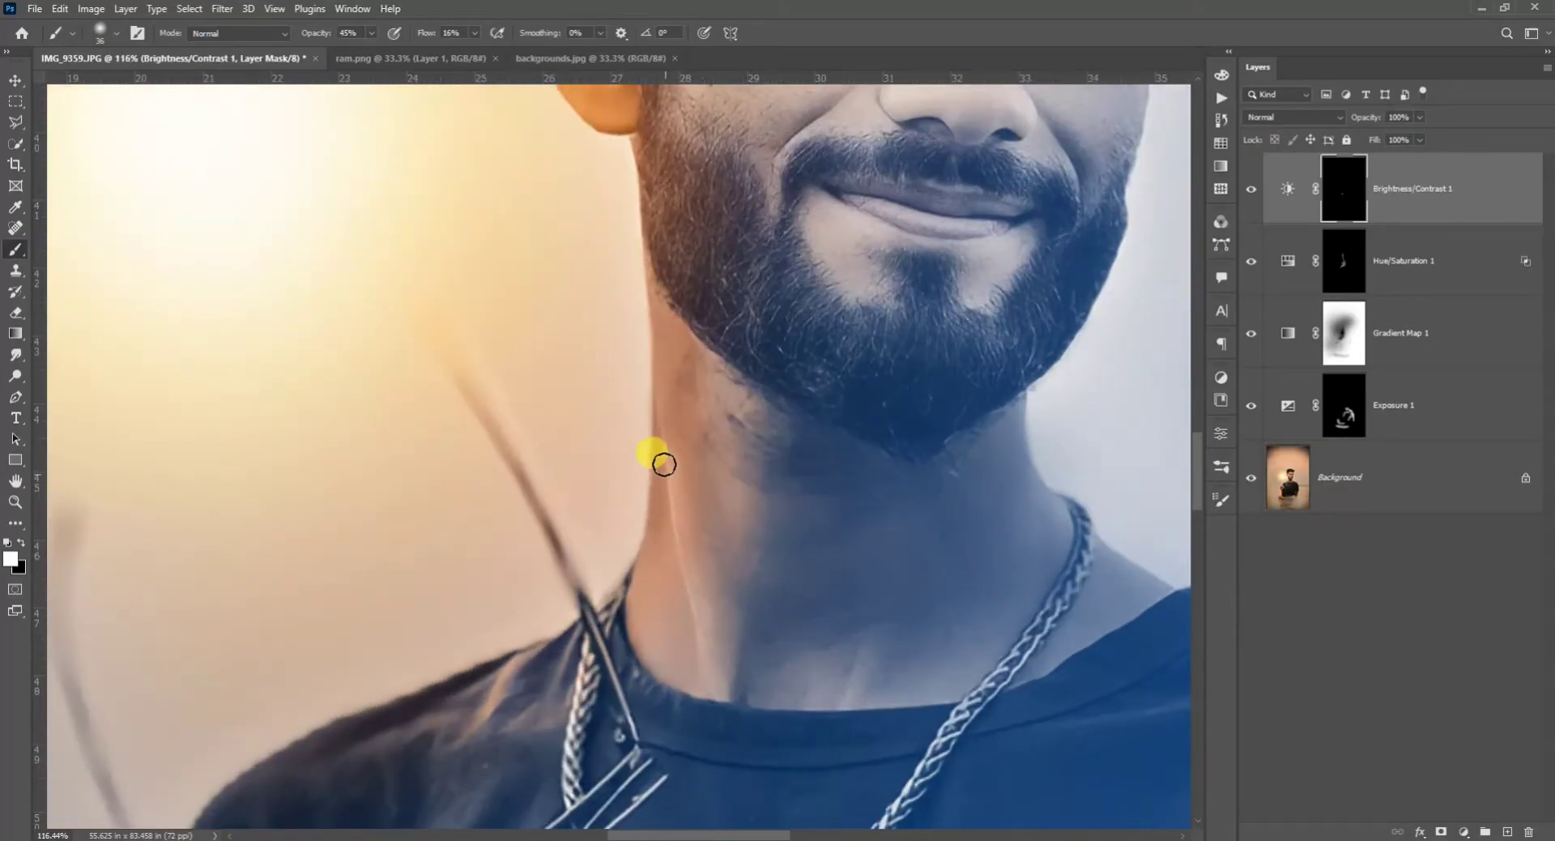
mouse_move(669, 508)
mouse_down()
mouse_move(626, 586)
mouse_move(696, 530)
mouse_move(685, 548)
mouse_move(669, 382)
mouse_move(691, 545)
mouse_up()
scroll(684, 527, up, 1)
scroll(691, 545, down, 3)
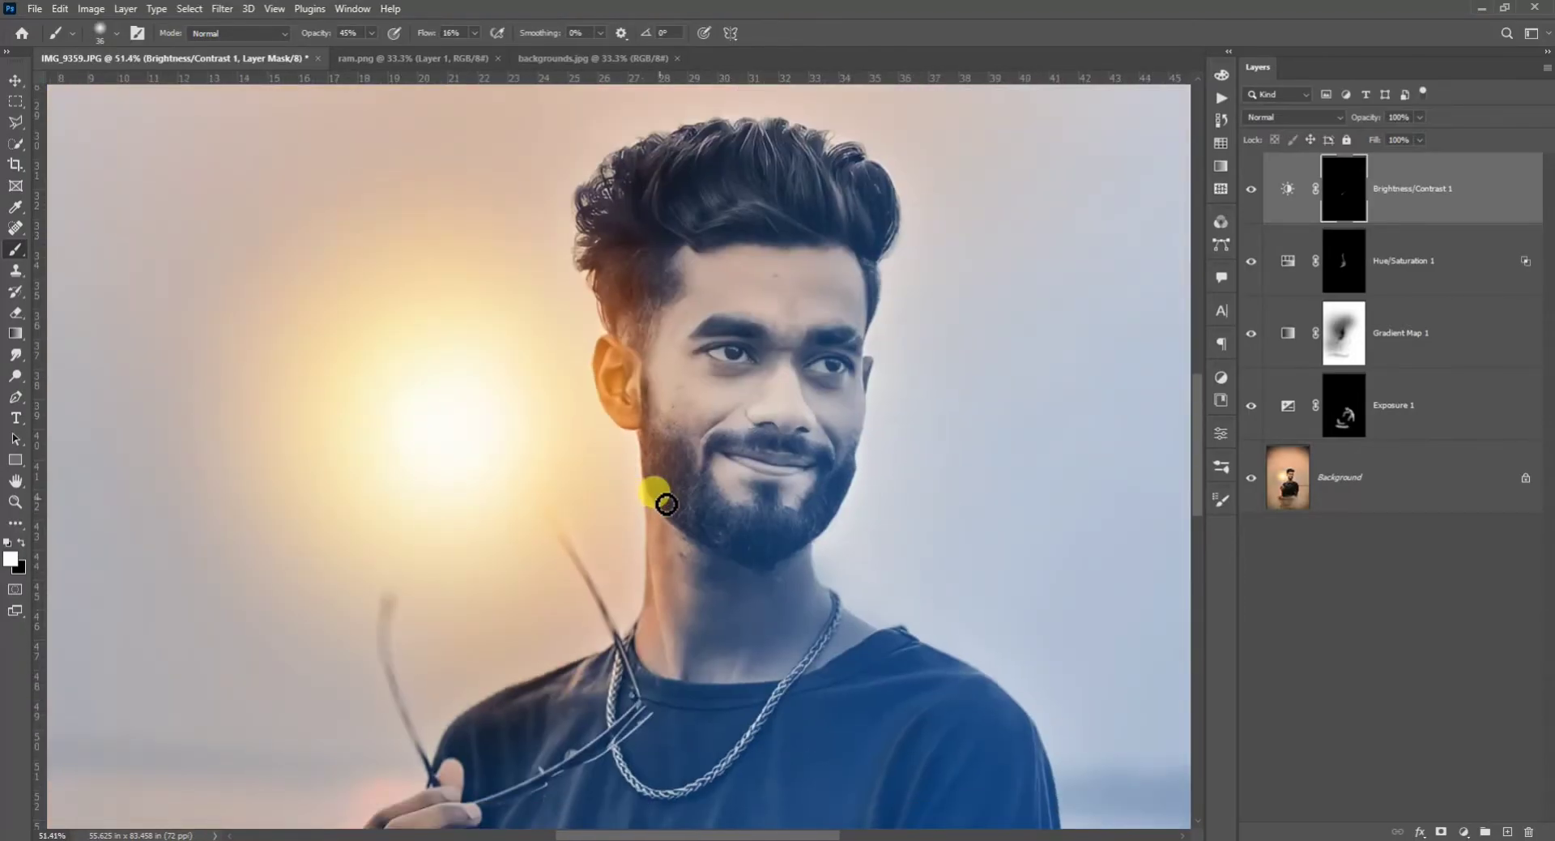
Step: Paint white on the Brightness/Contrast mask over the fingers and knuckles of the raised hand
scroll(666, 504, down, 5)
scroll(597, 521, up, 3)
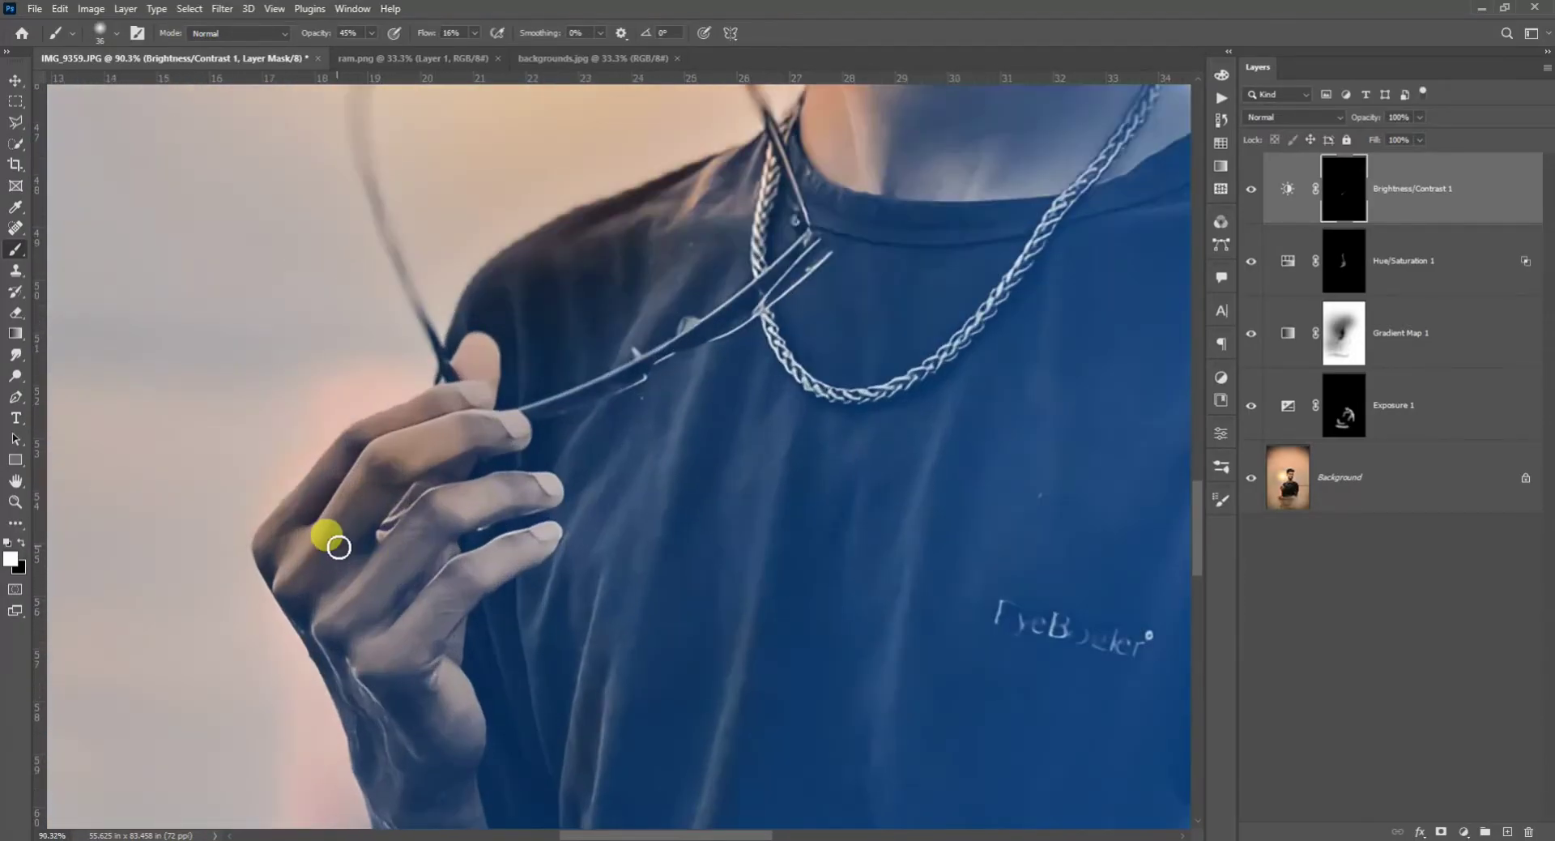
mouse_move(337, 547)
mouse_down()
mouse_move(297, 551)
mouse_move(386, 438)
mouse_move(509, 410)
mouse_move(483, 390)
mouse_move(444, 394)
mouse_move(335, 440)
mouse_move(255, 542)
mouse_move(305, 564)
mouse_move(361, 467)
mouse_move(414, 430)
mouse_move(506, 414)
mouse_move(341, 500)
mouse_move(321, 546)
mouse_move(413, 450)
mouse_move(325, 538)
mouse_move(408, 435)
mouse_move(331, 511)
mouse_move(389, 462)
mouse_move(512, 425)
mouse_up()
scroll(457, 559, down, 1)
mouse_move(420, 572)
mouse_down()
mouse_move(553, 494)
mouse_move(431, 499)
mouse_move(361, 542)
mouse_move(448, 460)
mouse_move(496, 450)
mouse_move(465, 495)
mouse_up()
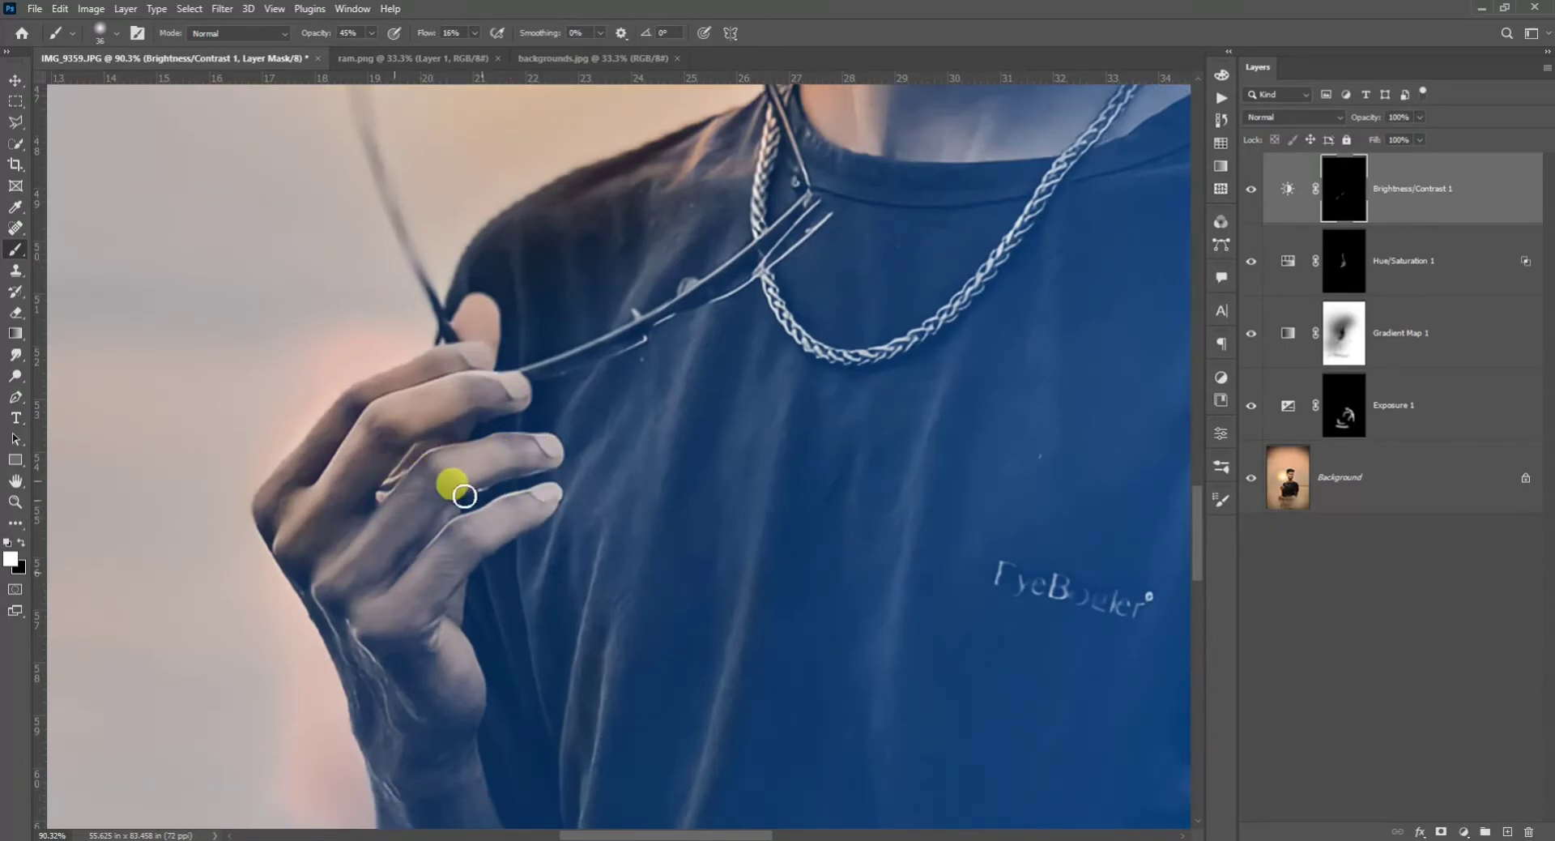
scroll(464, 495, down, 6)
Step: Enlarge the brush to 149 px for the Brightness/Contrast mask around the face and neck
scroll(624, 296, up, 3)
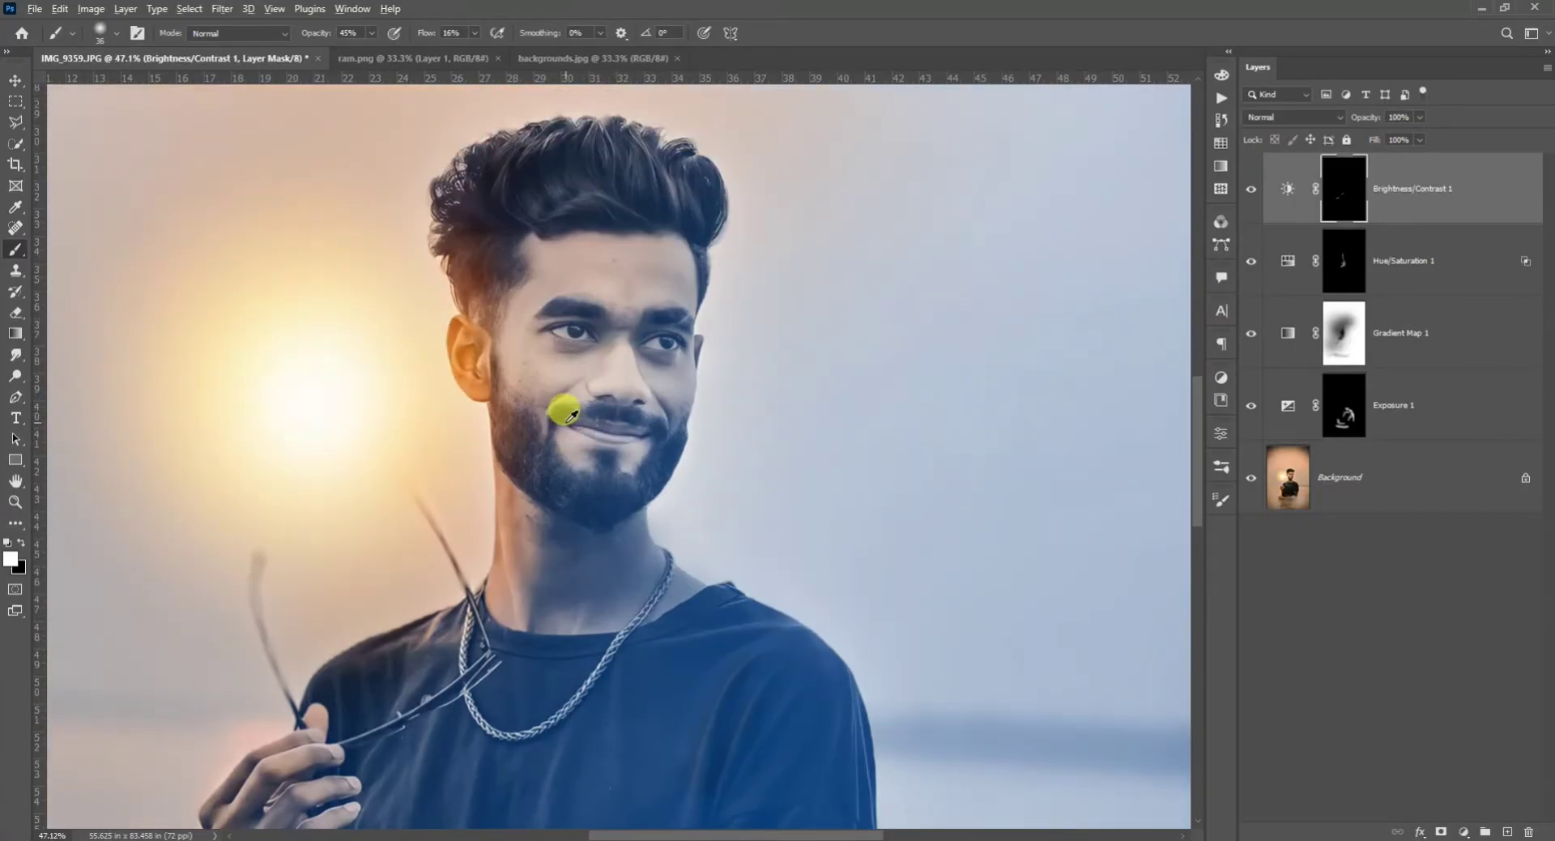
scroll(569, 414, up, 2)
right_click(559, 414)
click(459, 479)
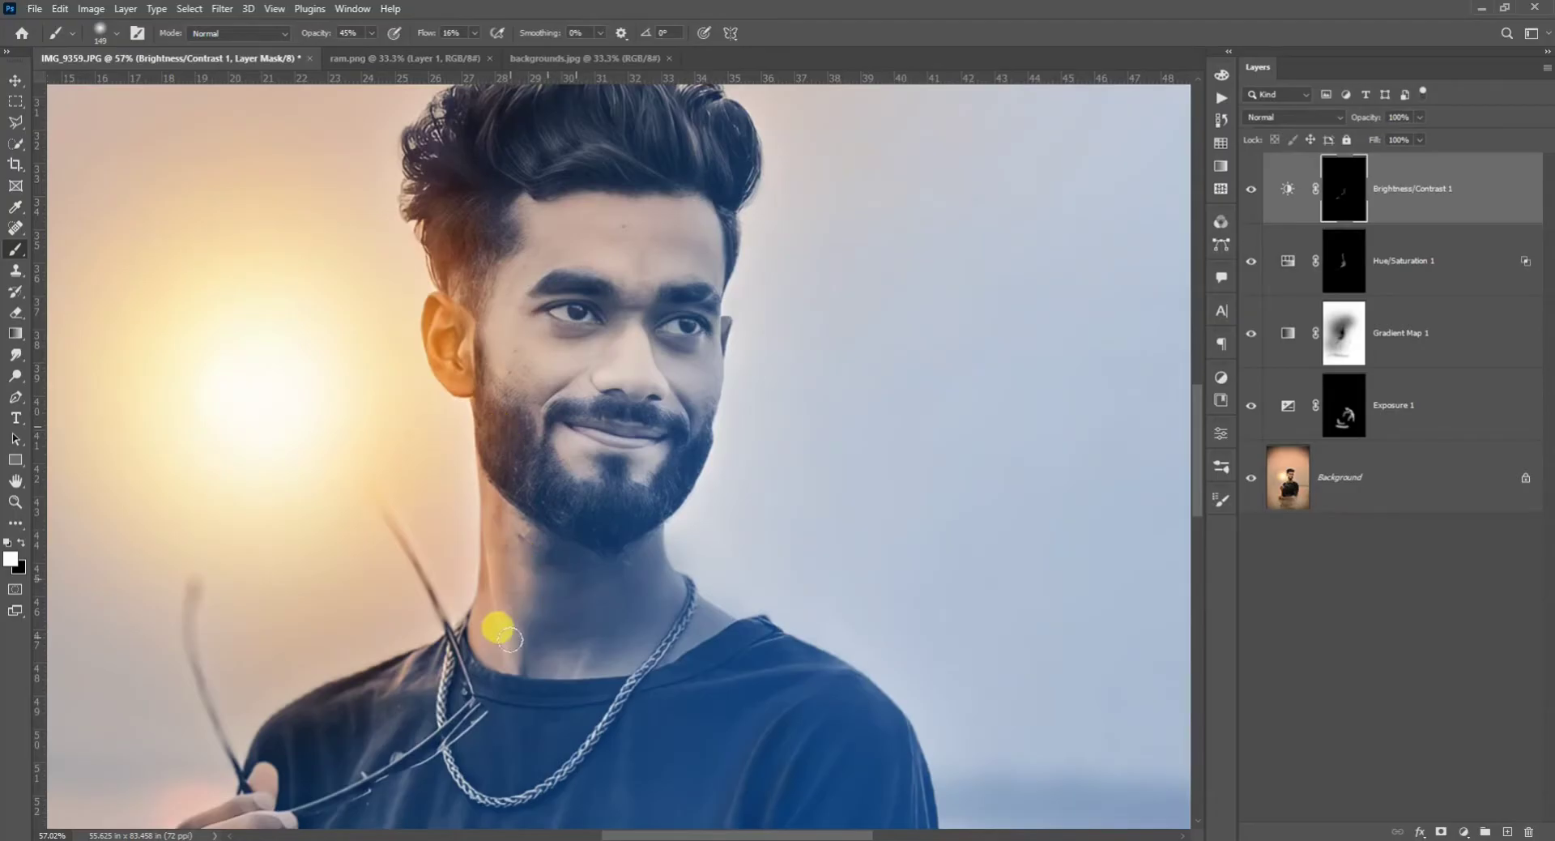
scroll(486, 375, down, 4)
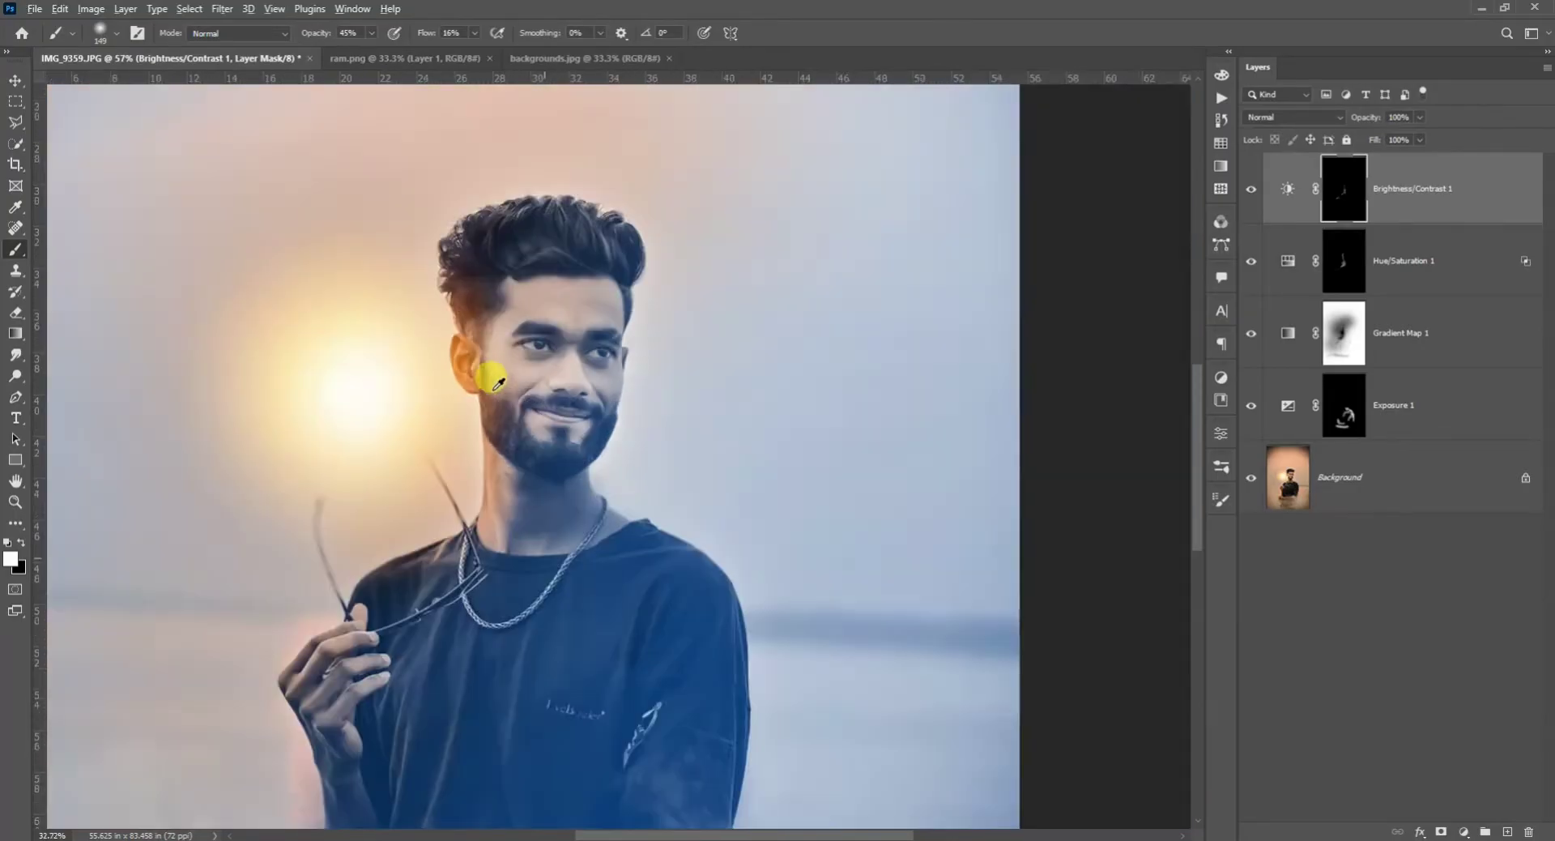
scroll(496, 375, up, 3)
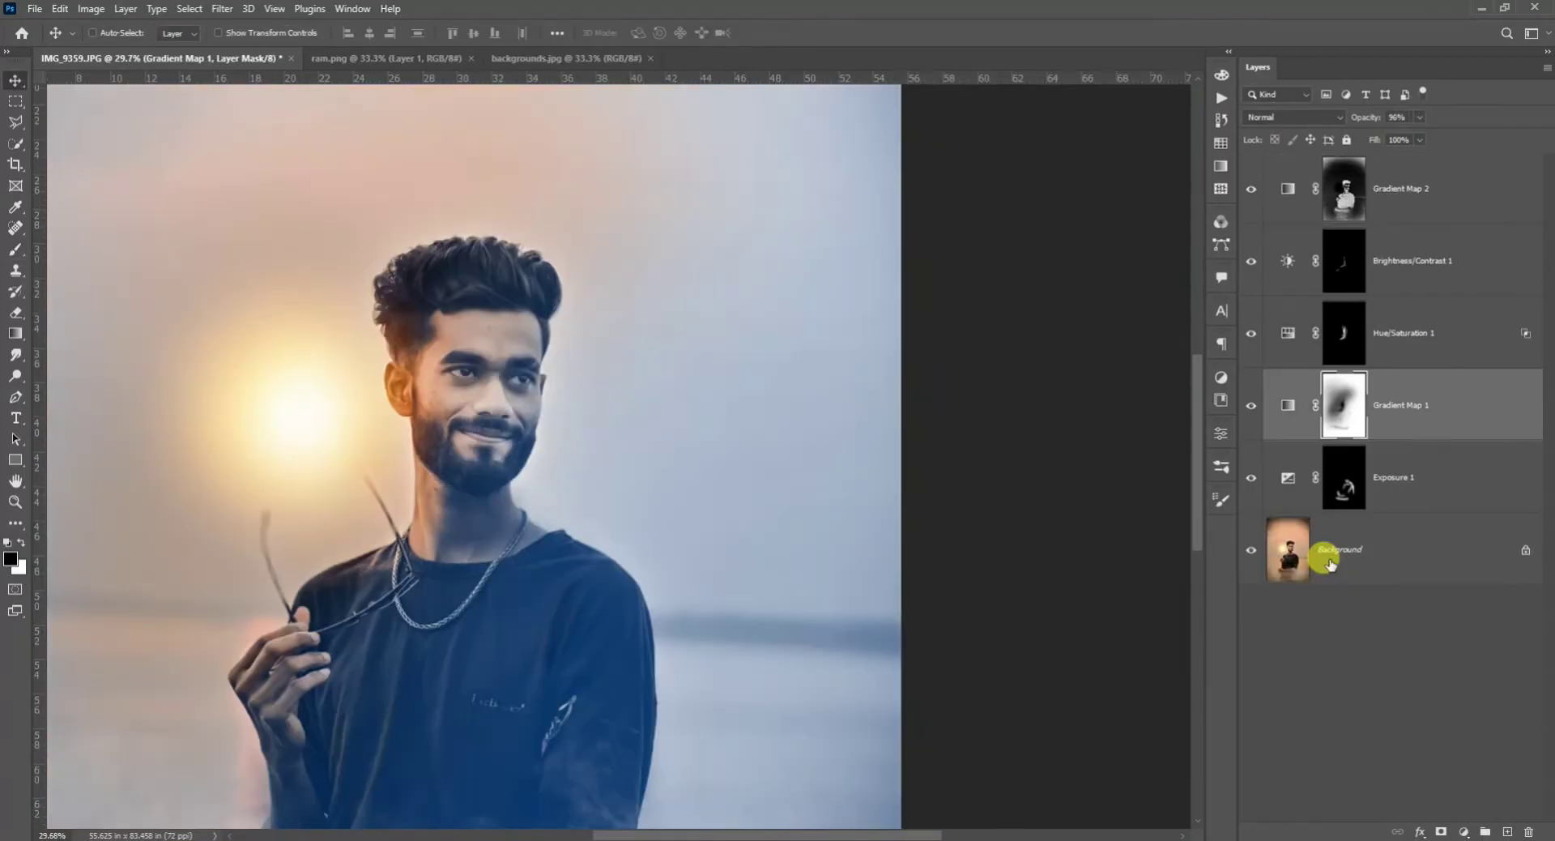
Step: Quick-select the Background layer's backdrop on the side away from the sun and ready the Brush tool on the Gradient Map 1 mask
click(1329, 548)
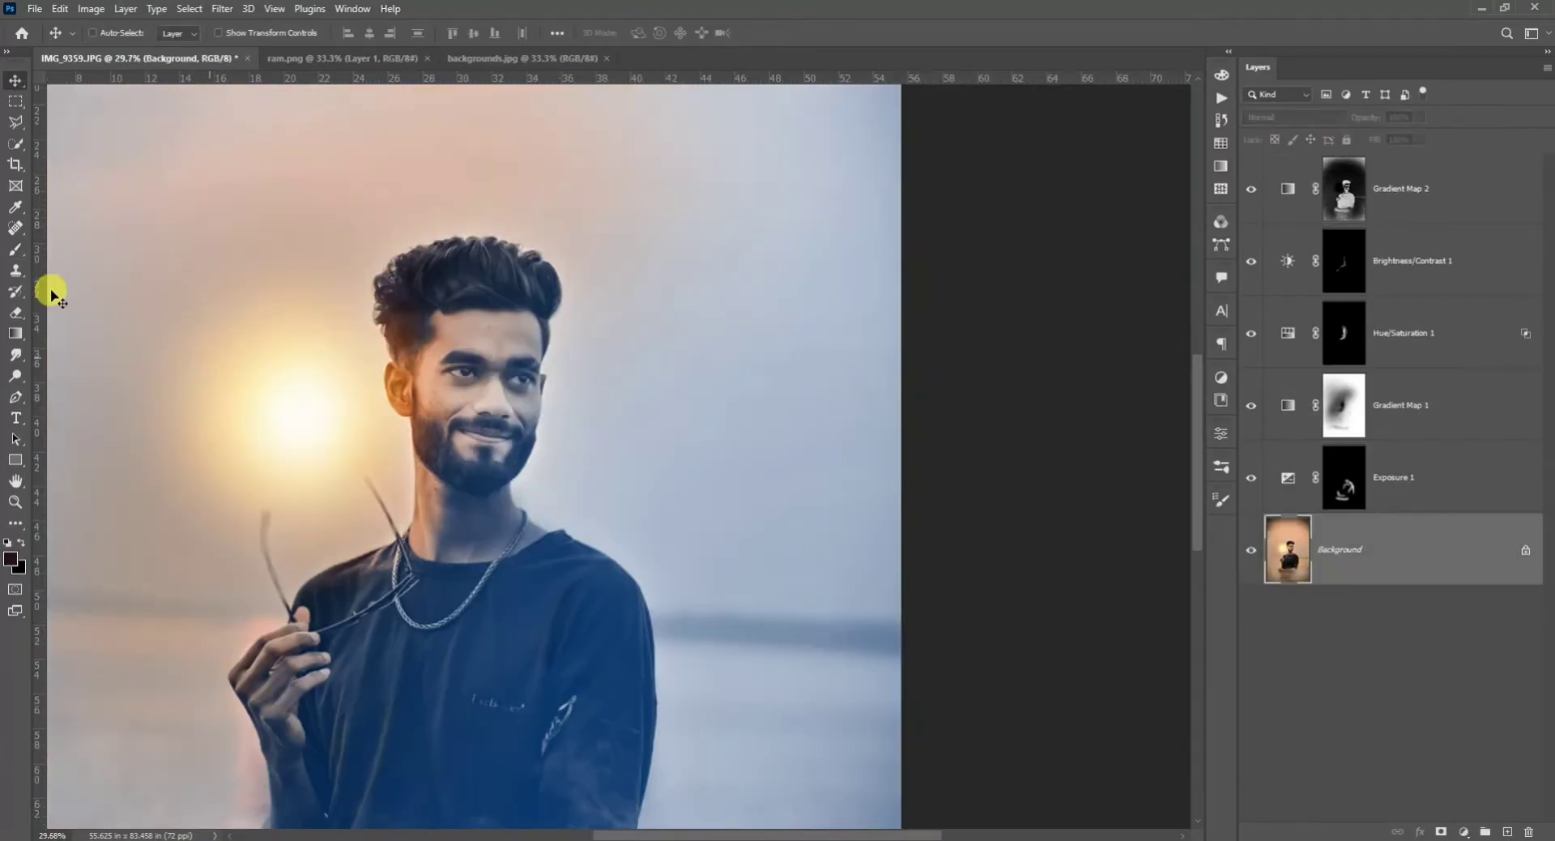
click(16, 144)
drag(657, 267, 814, 589)
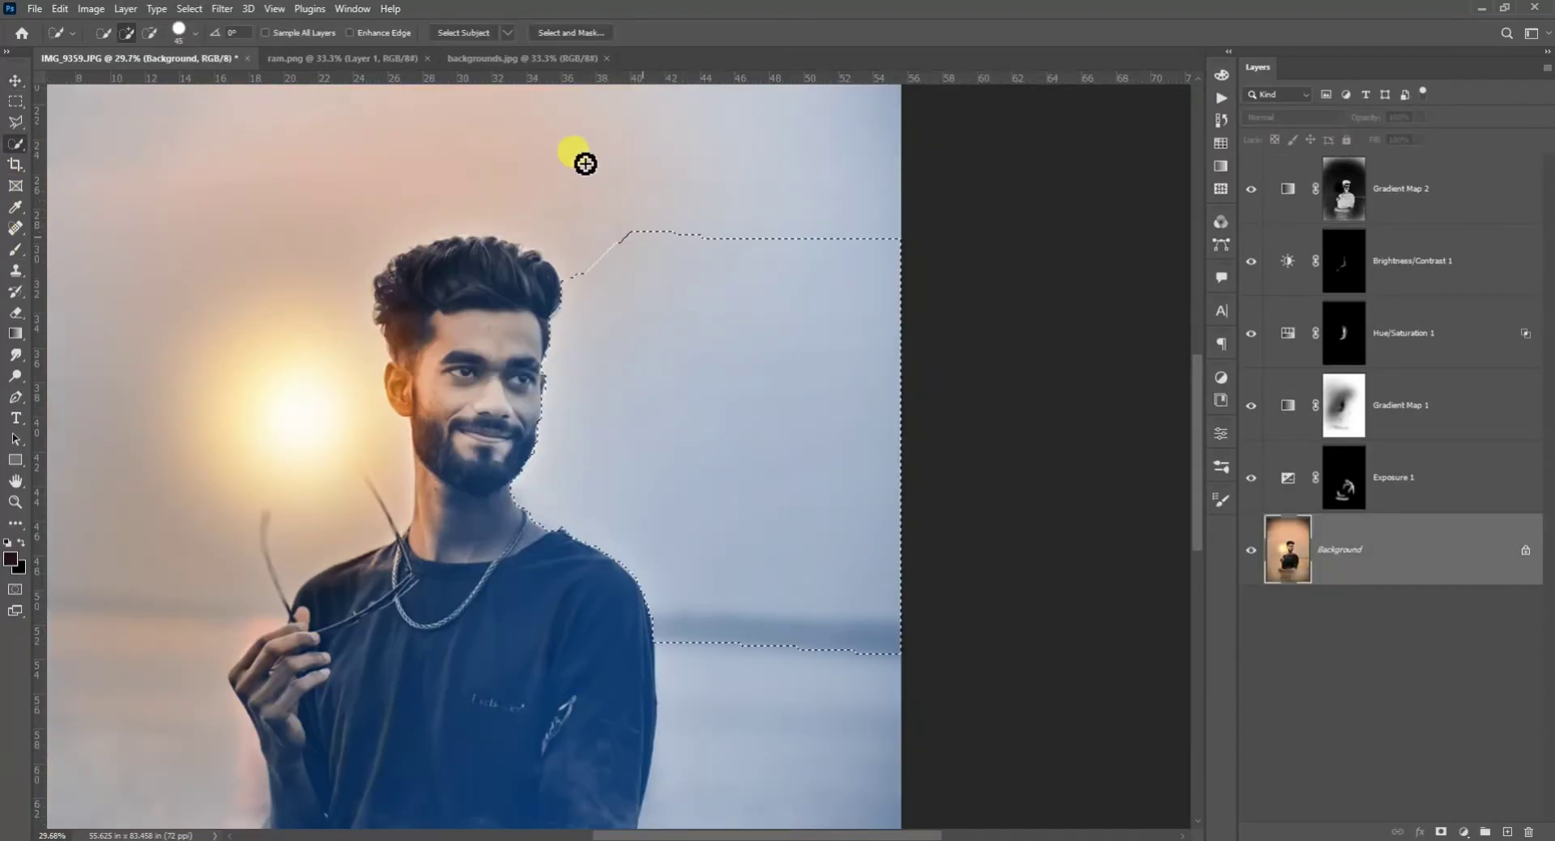
mouse_move(585, 164)
mouse_down()
mouse_move(585, 119)
mouse_move(718, 90)
mouse_up()
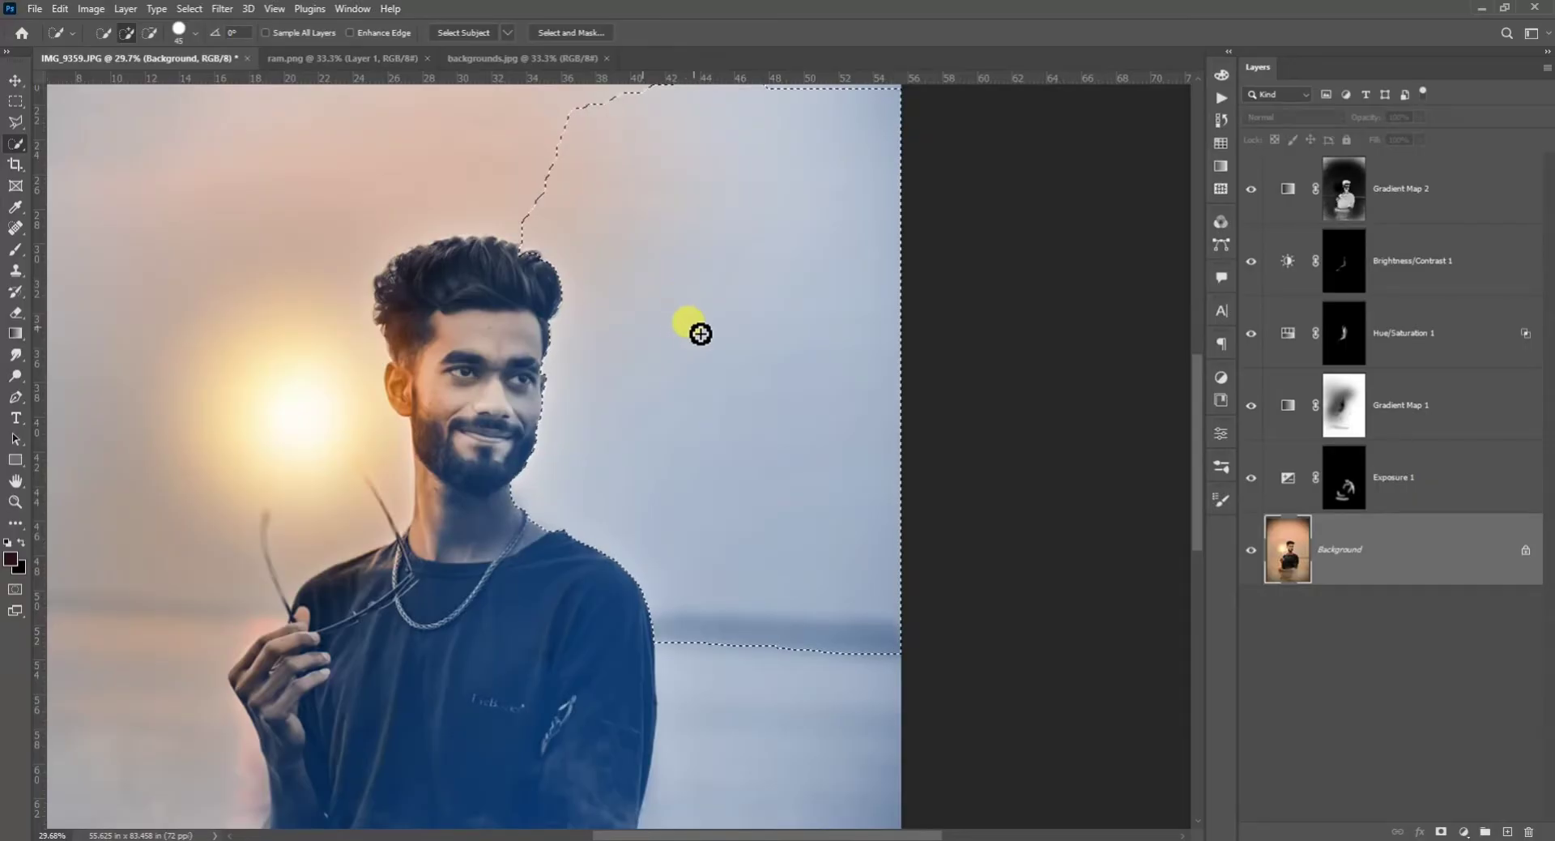
click(1342, 409)
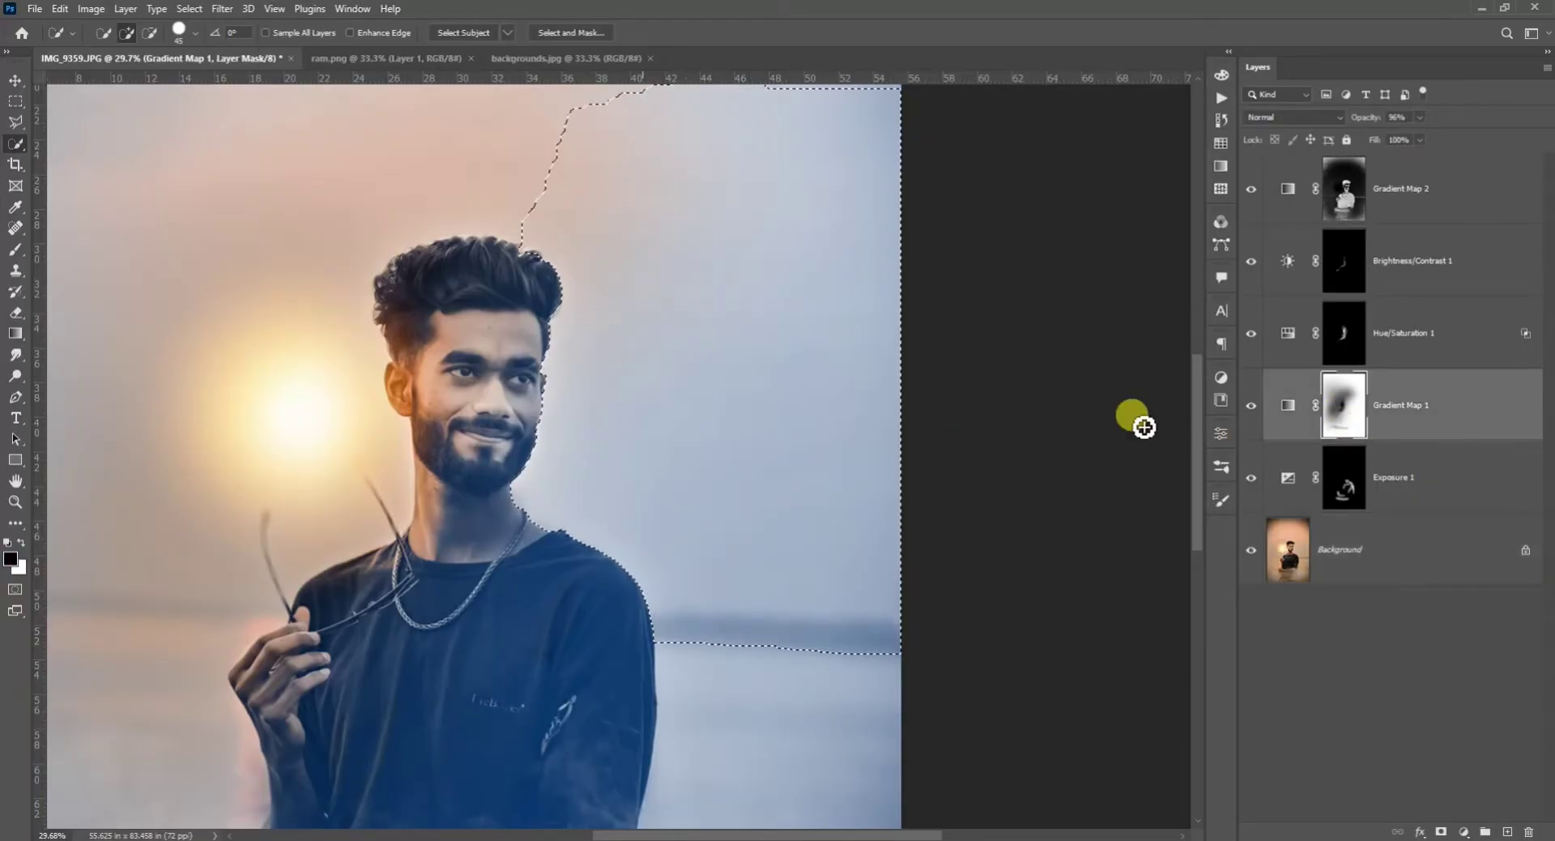
click(16, 250)
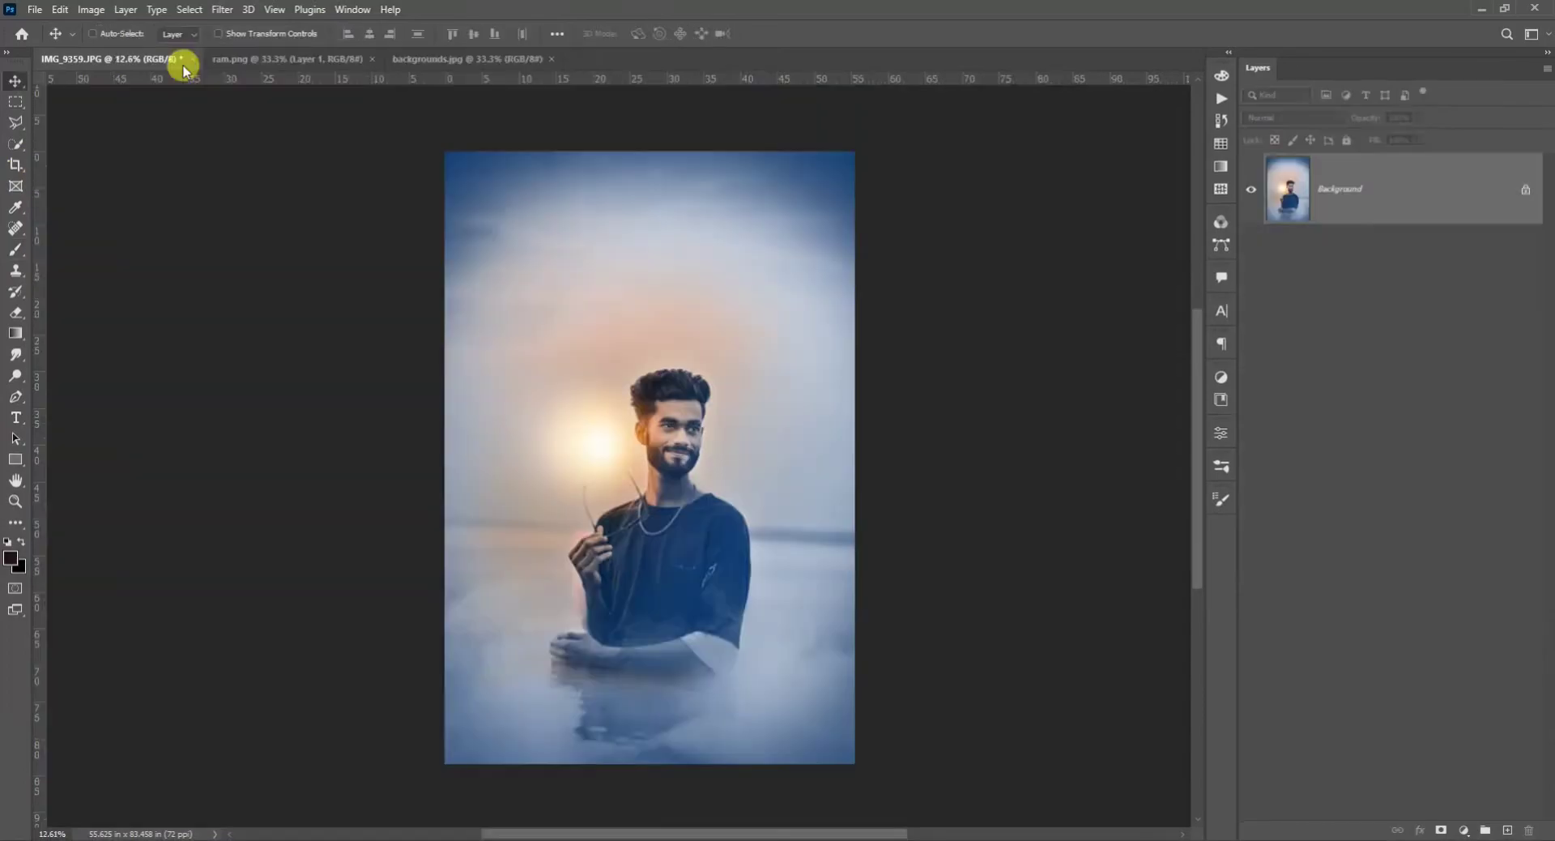
Step: Open the Camera Raw Filter and set contrast +12, highlights +43, shadows -21, whites +24, blacks -4, vibrance +6 and saturation +8
click(222, 9)
click(246, 132)
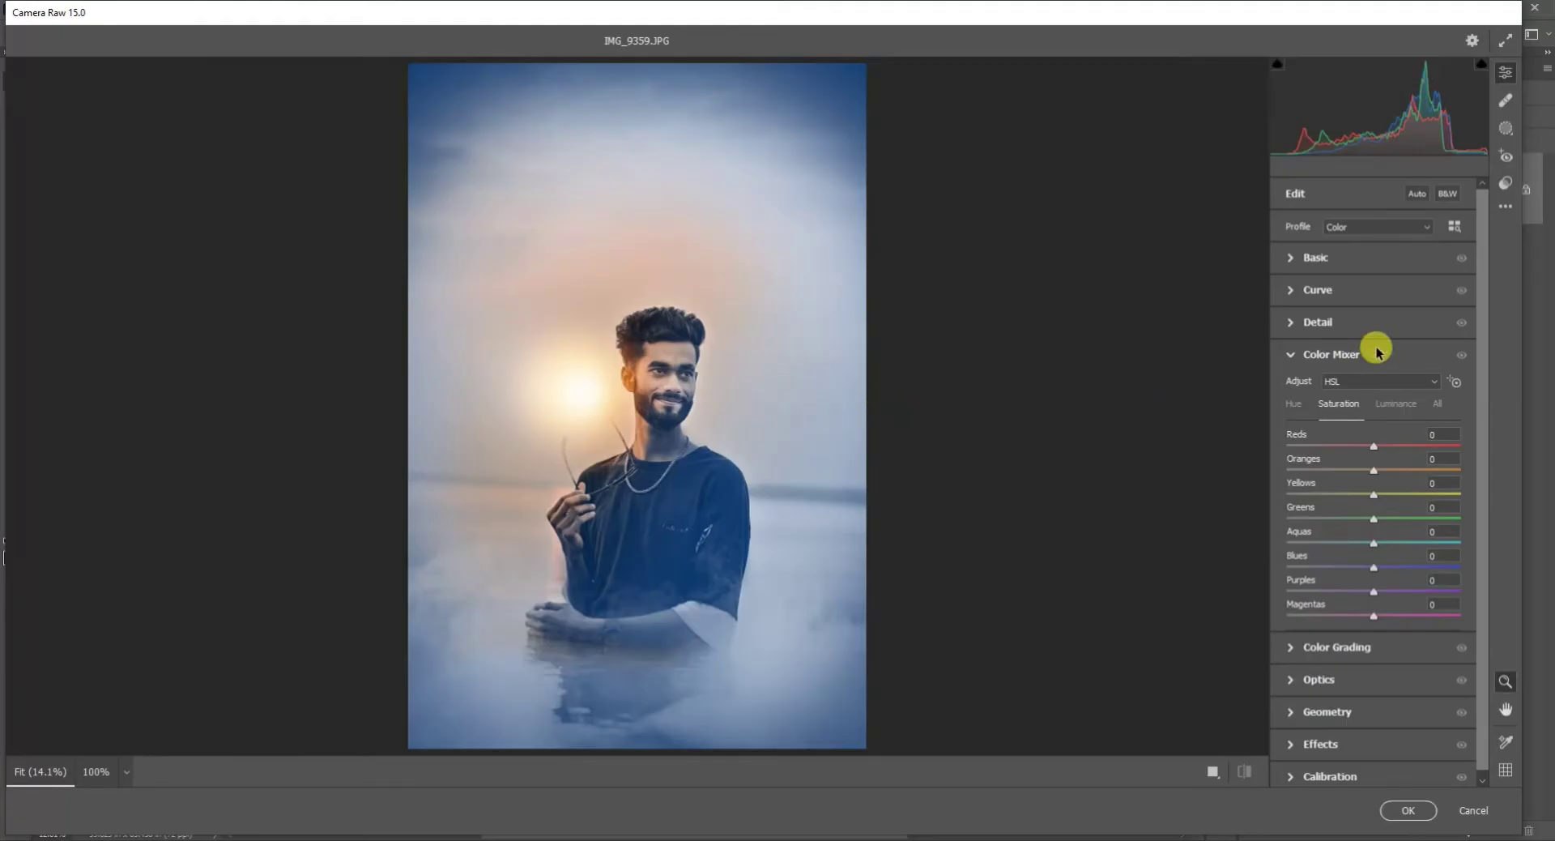
click(1291, 258)
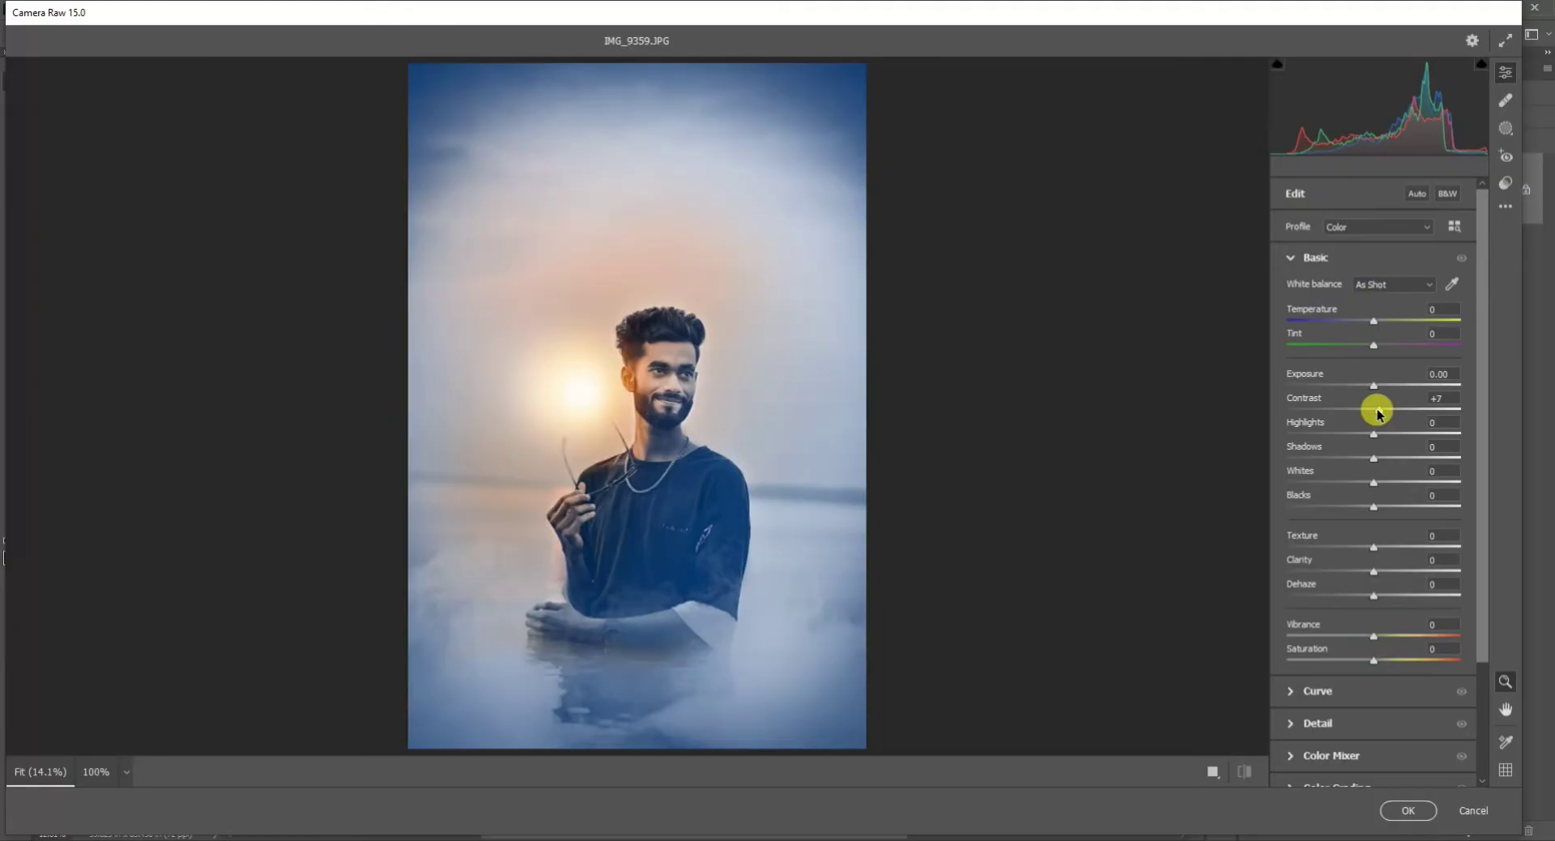
drag(1374, 435, 1409, 438)
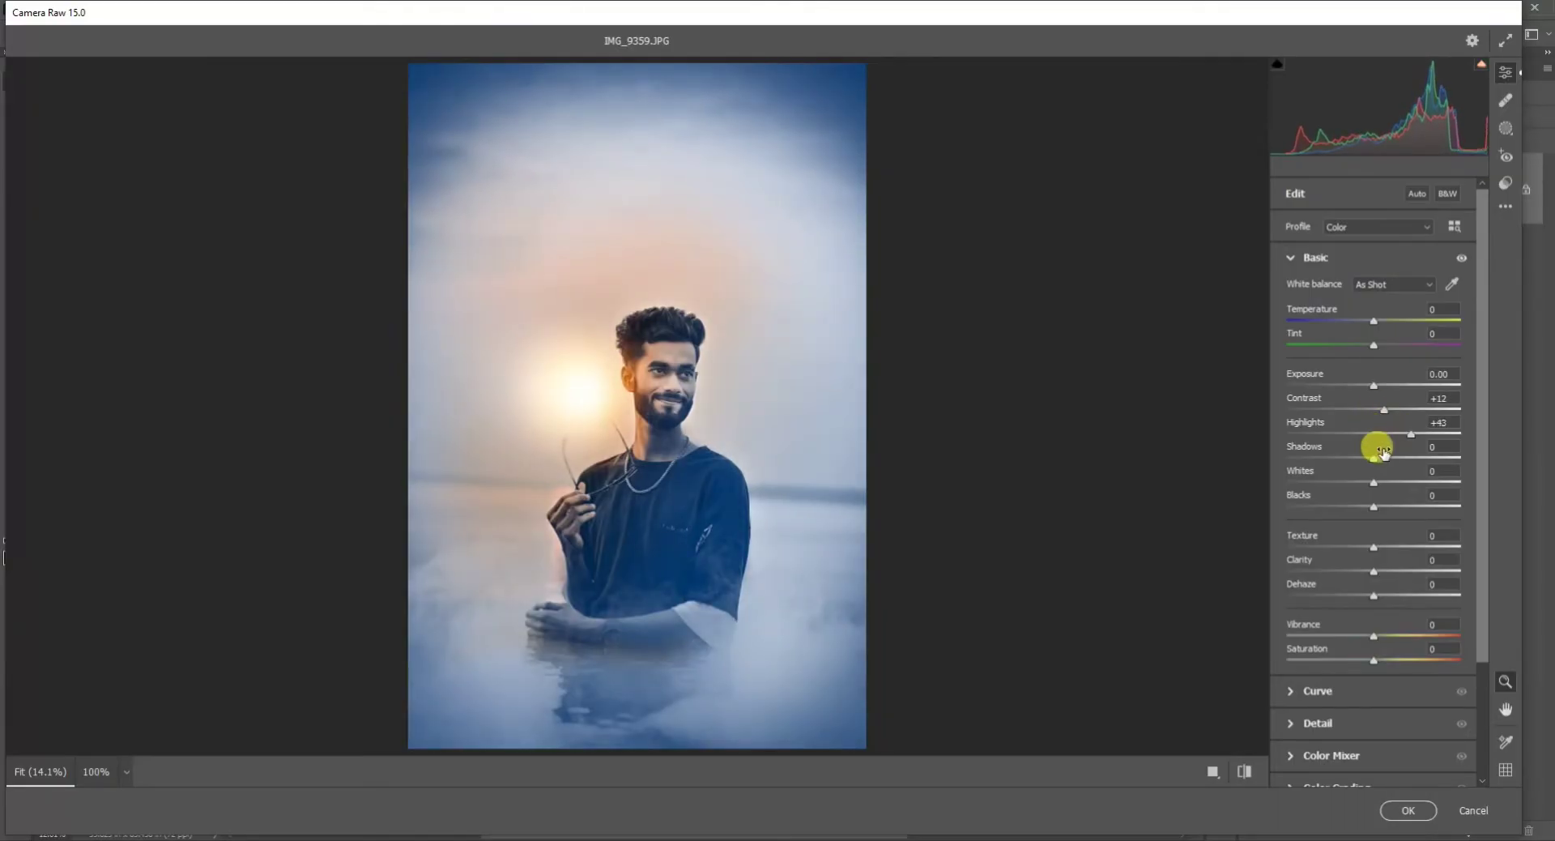
mouse_move(1353, 468)
mouse_down()
mouse_move(1417, 462)
mouse_move(1361, 479)
mouse_up()
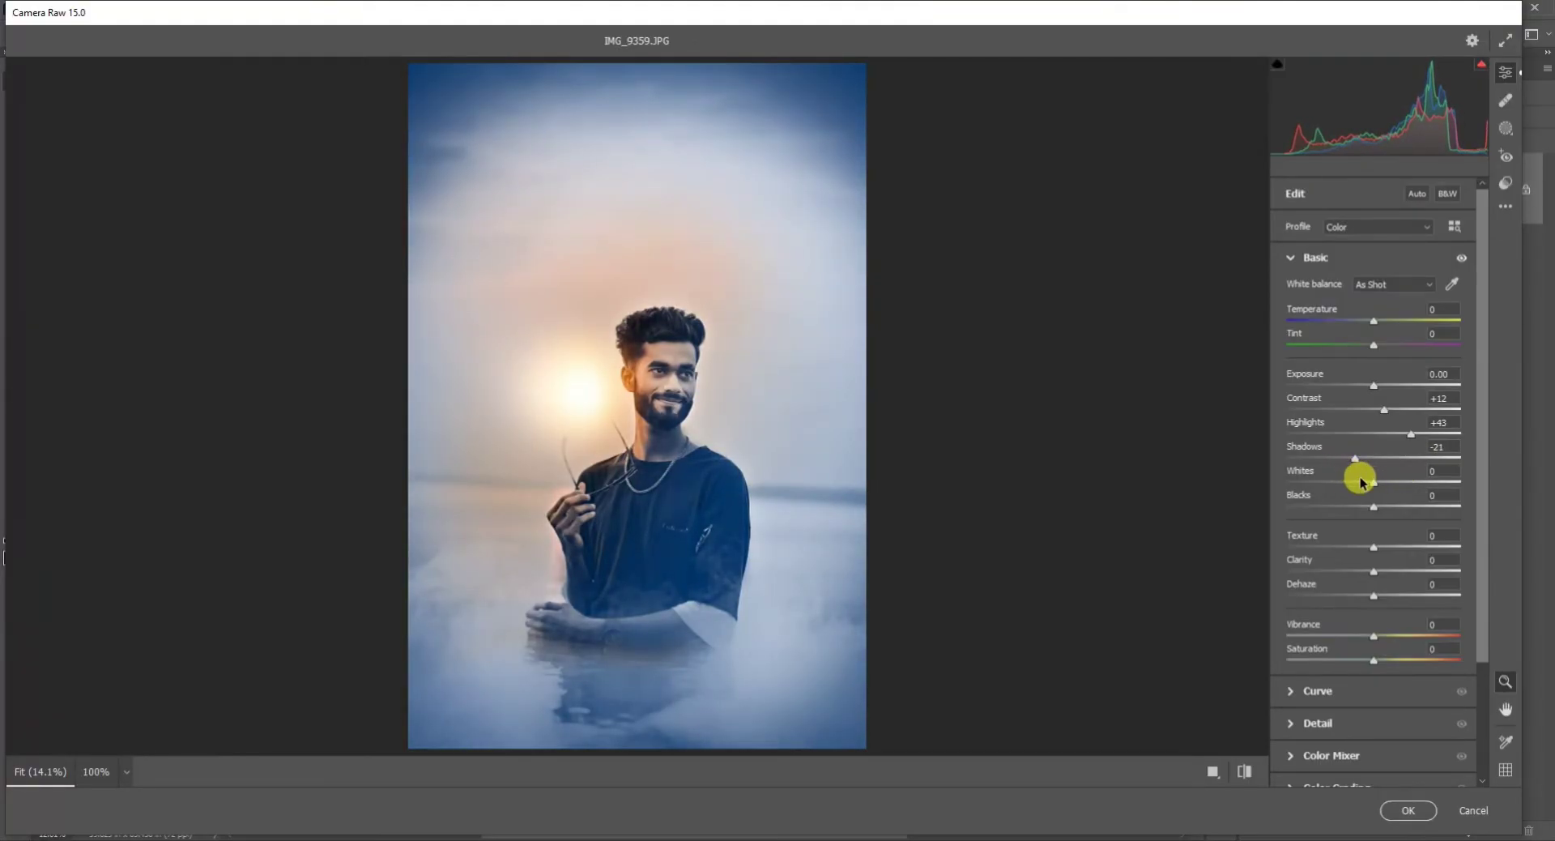
mouse_move(1376, 486)
mouse_down()
mouse_move(1396, 487)
mouse_move(1363, 513)
mouse_up()
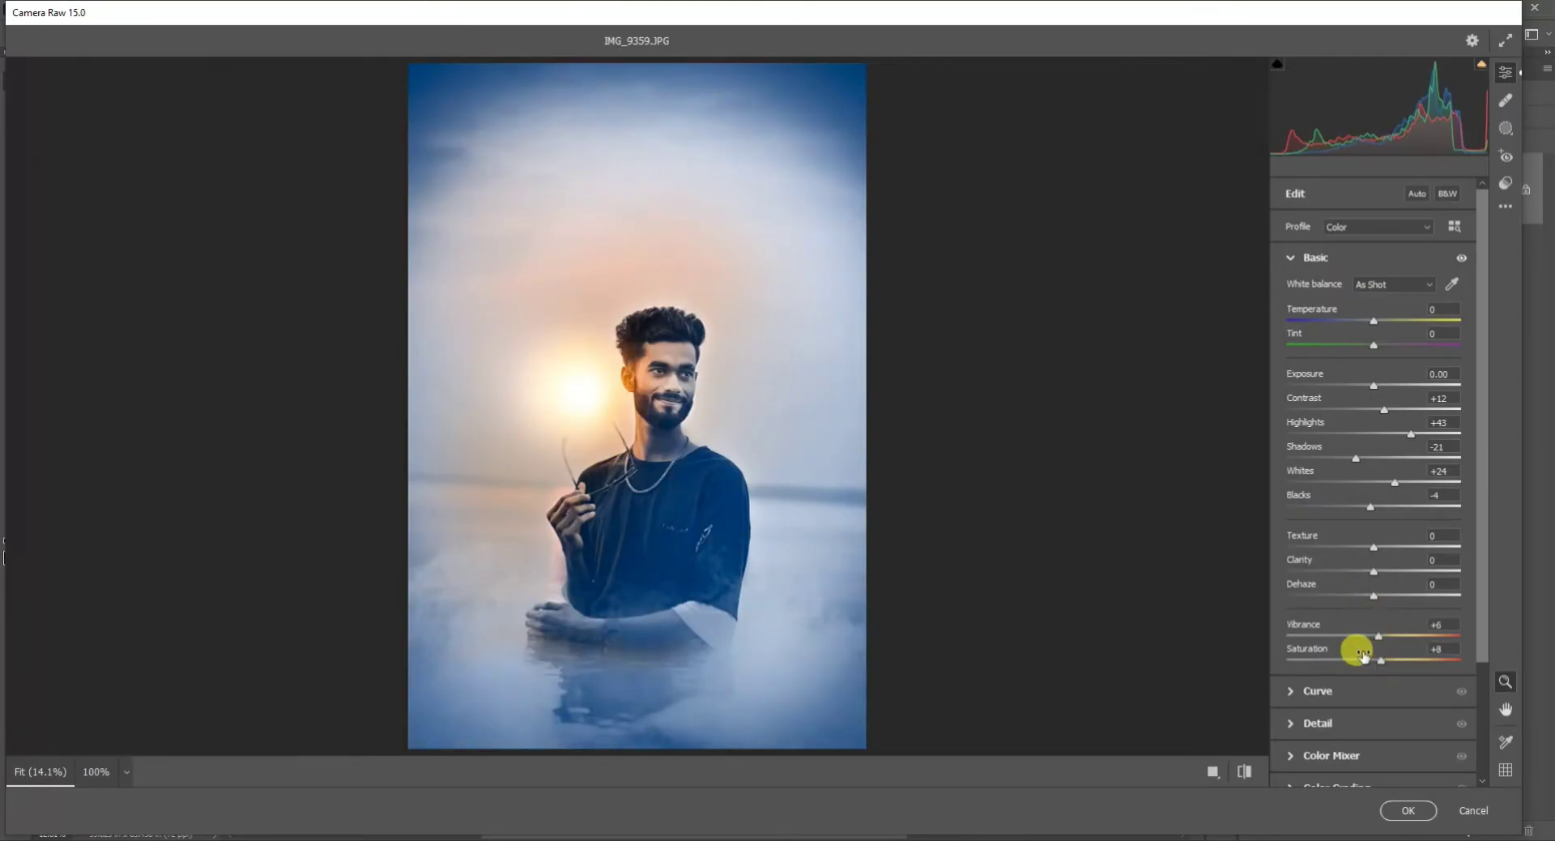
Step: Set color-mixer saturation to oranges +13, yellows +26, greens +21, aquas +17, and luminance to oranges +7, yellows +8, aquas -30
click(1289, 760)
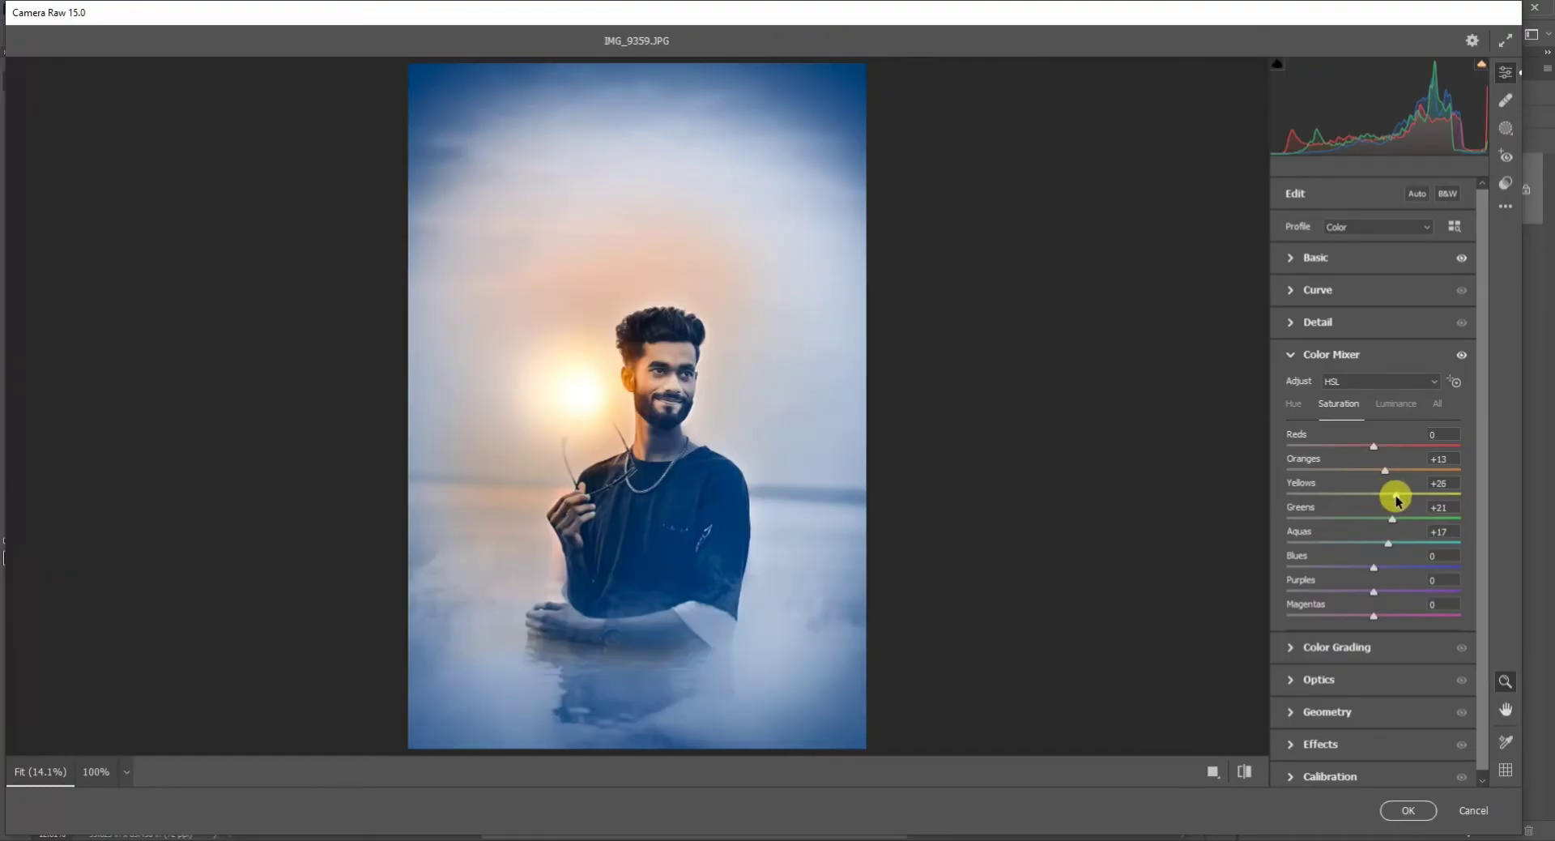
click(1392, 406)
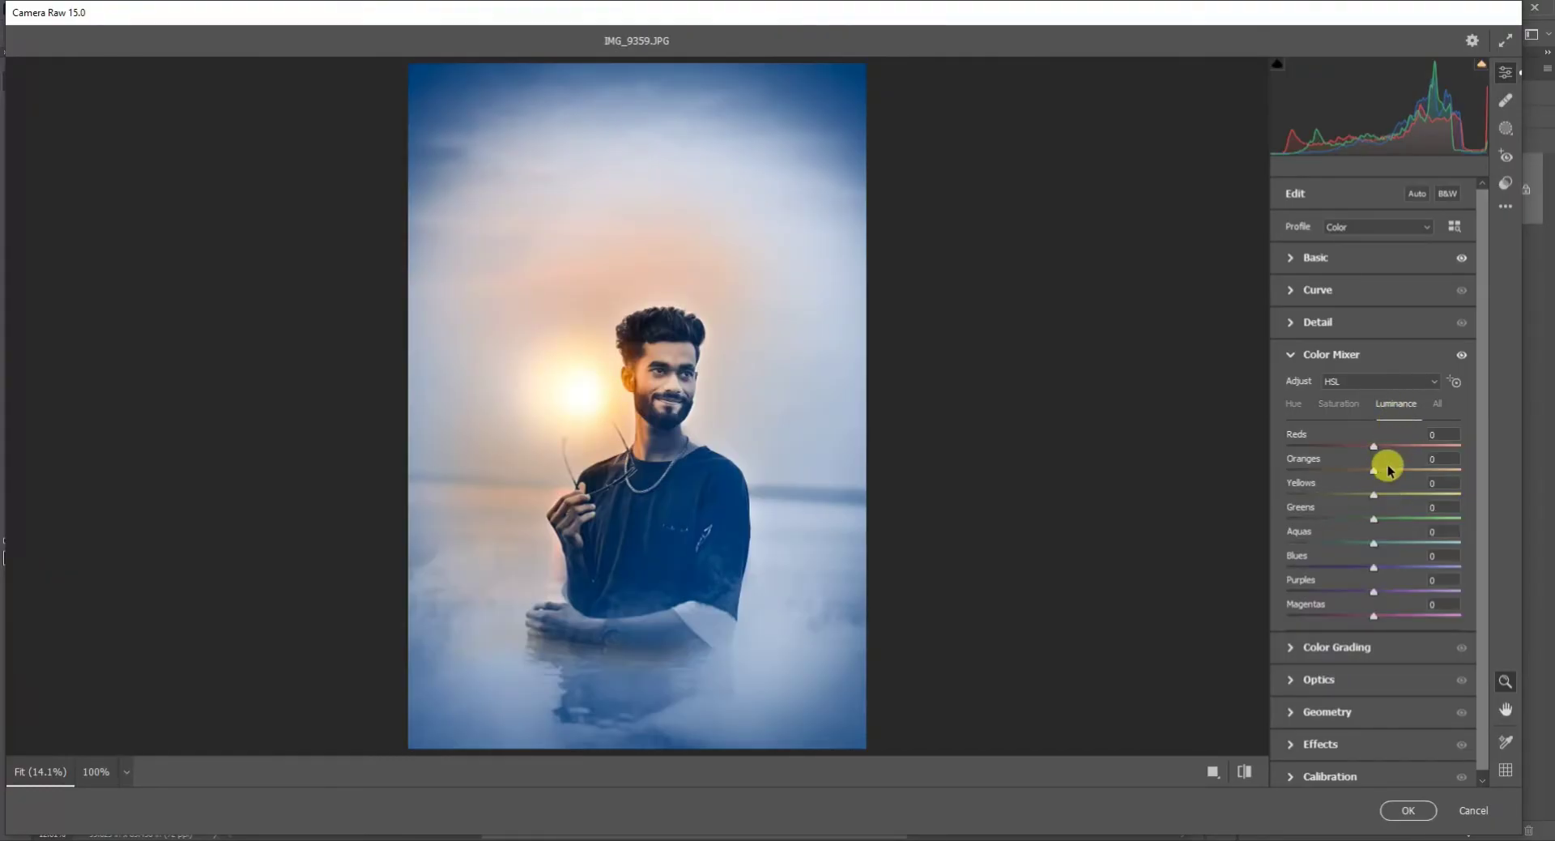
drag(1375, 473, 1391, 476)
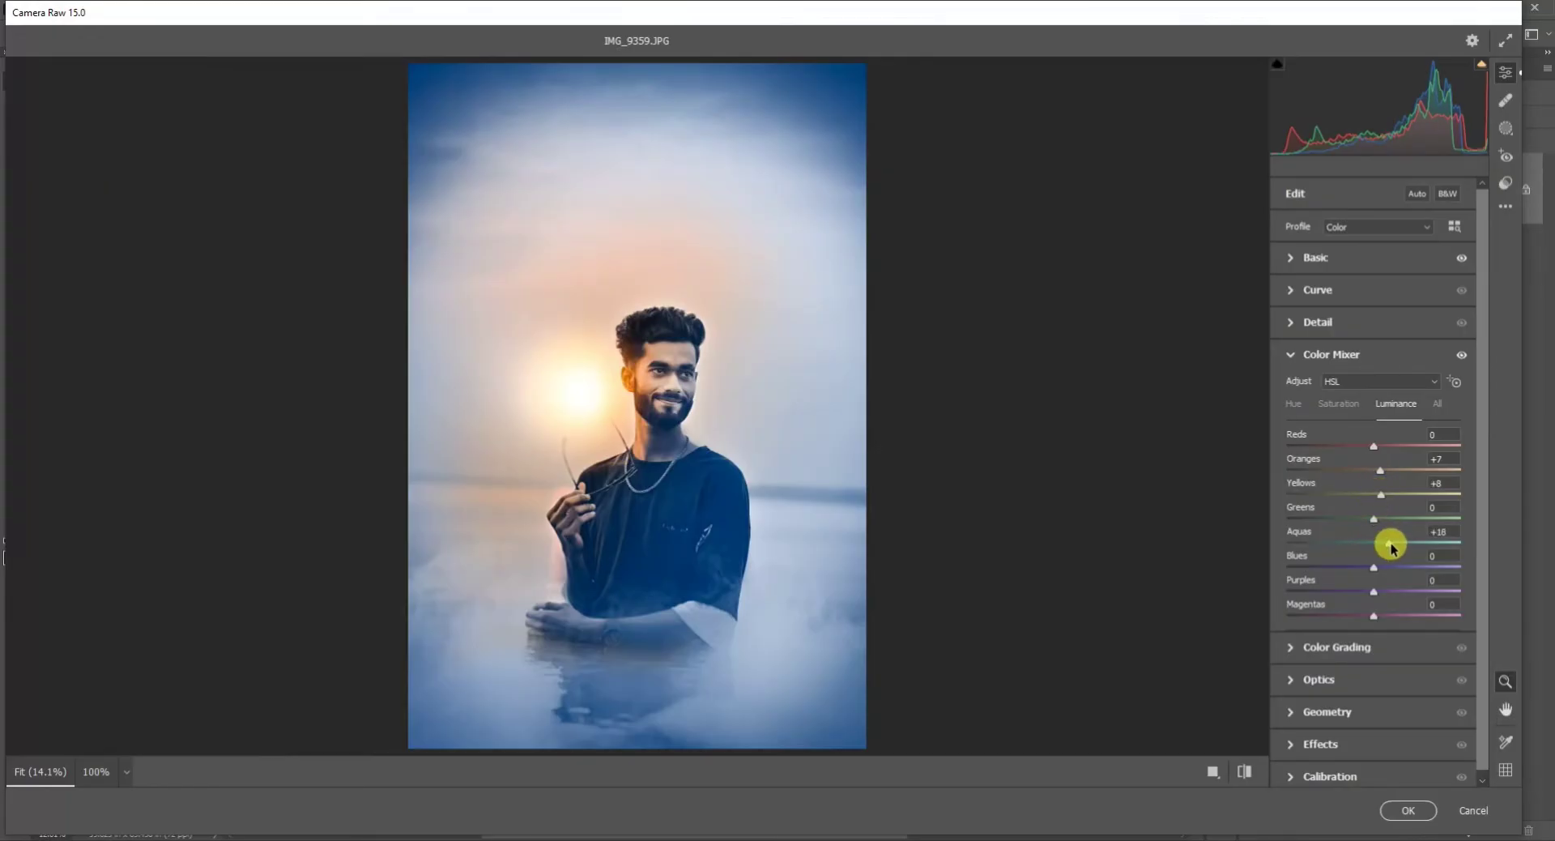
drag(1383, 547, 1350, 555)
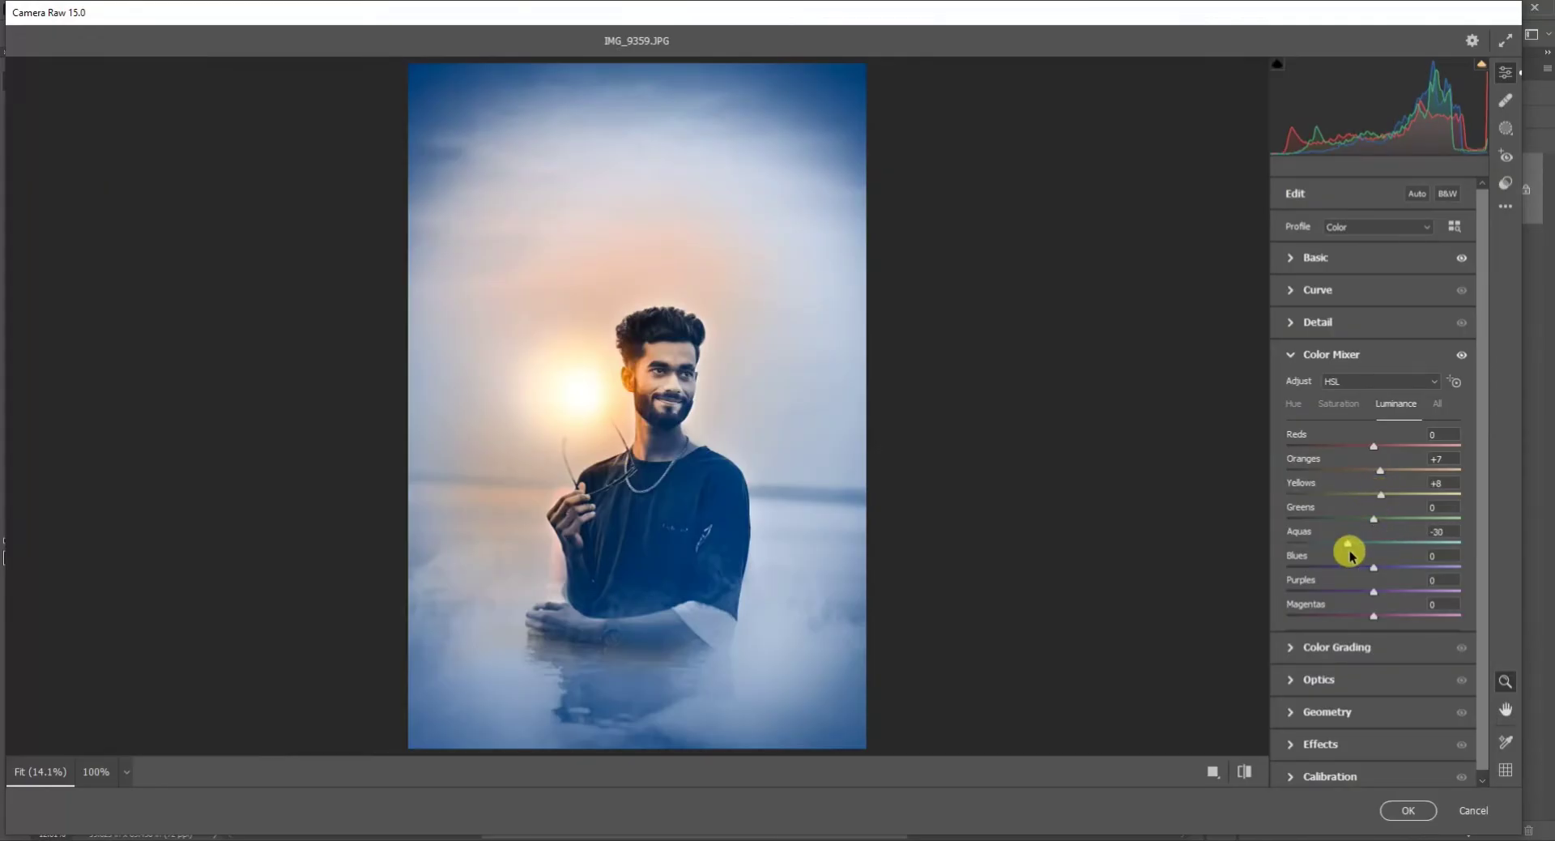
Step: Set the optics vignette to -24 and the effects vignetting to -12, compare before and after, and apply the Camera Raw Filter
click(1291, 679)
drag(1372, 485, 1357, 502)
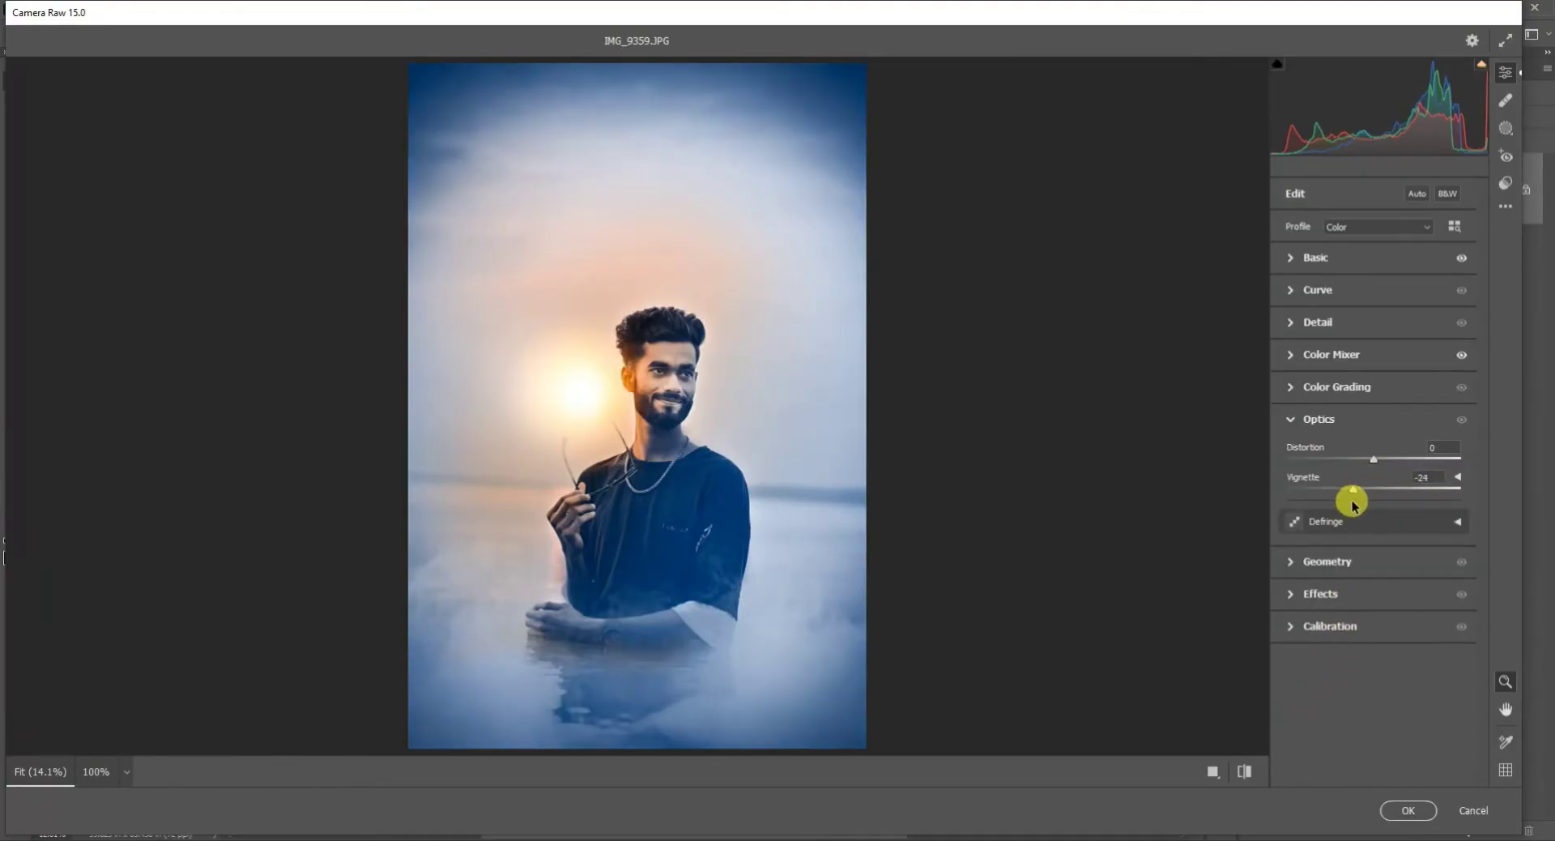
click(1293, 597)
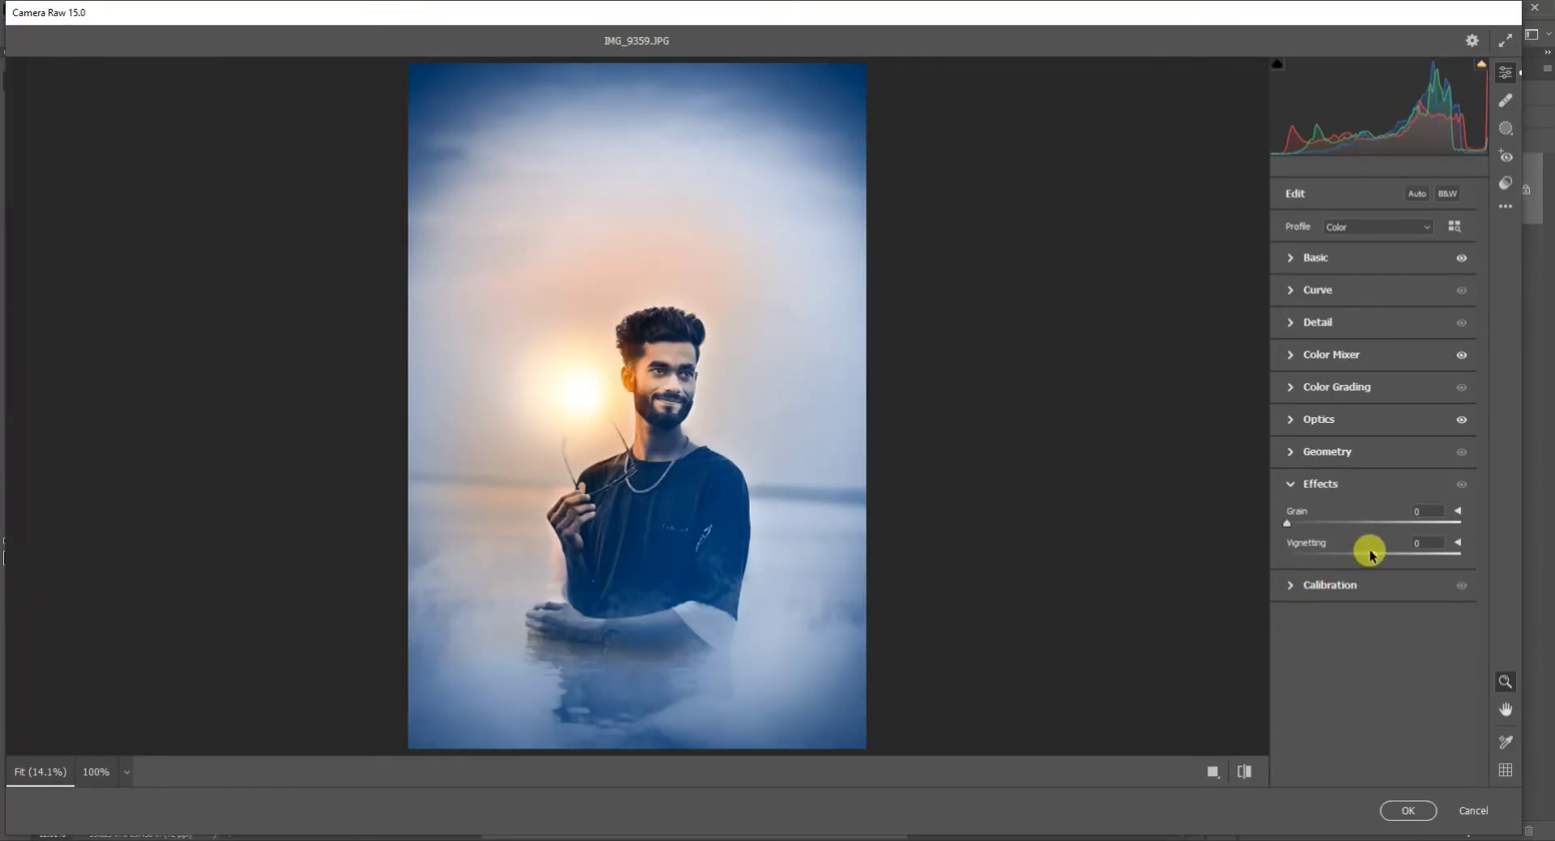
drag(1372, 556, 1362, 558)
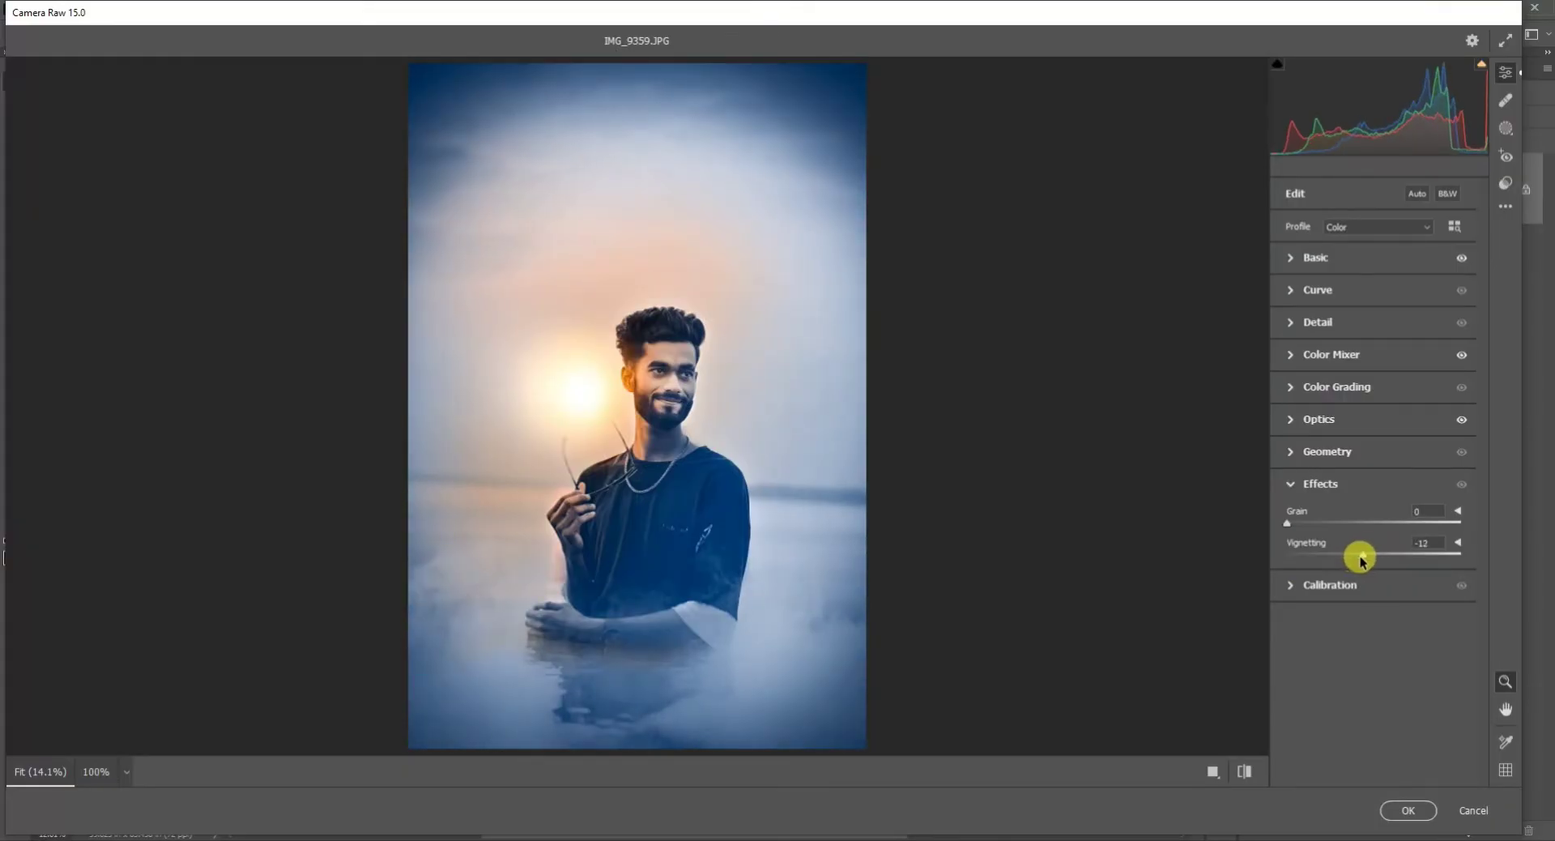
click(1245, 772)
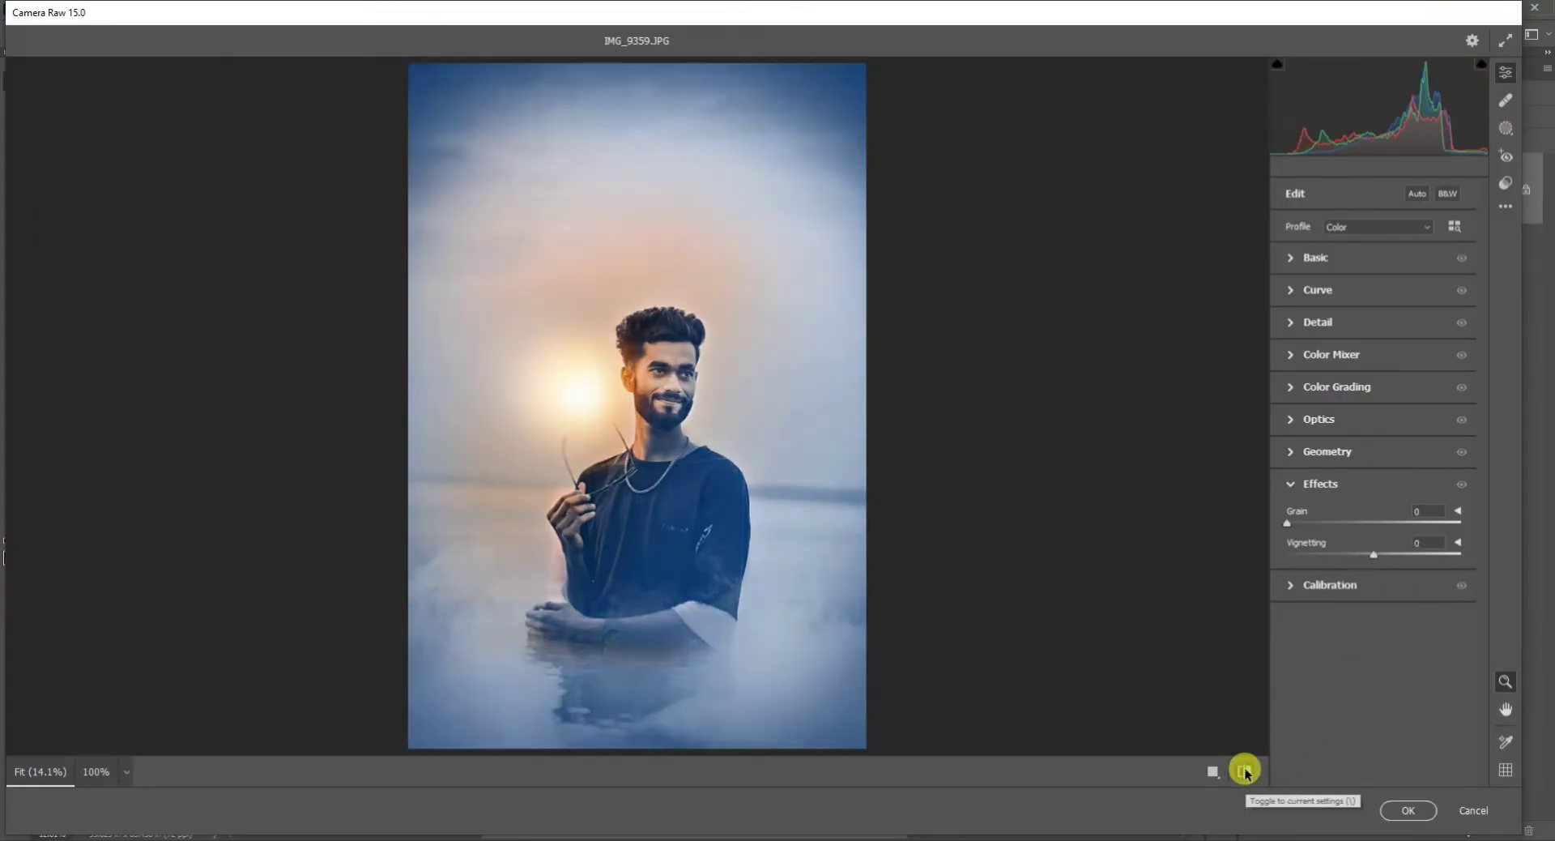
click(1245, 771)
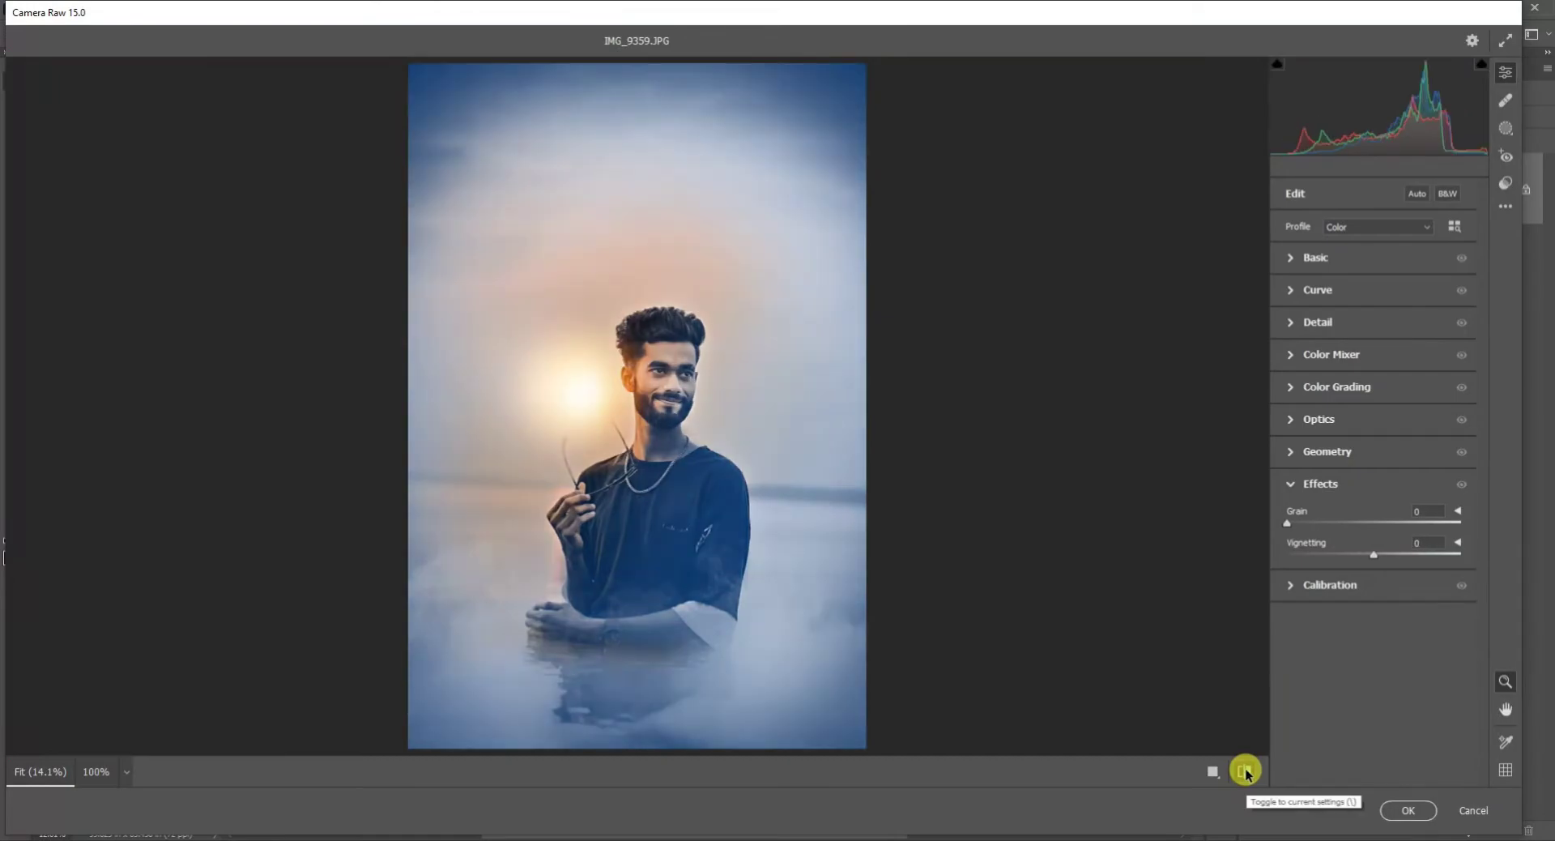
click(1416, 811)
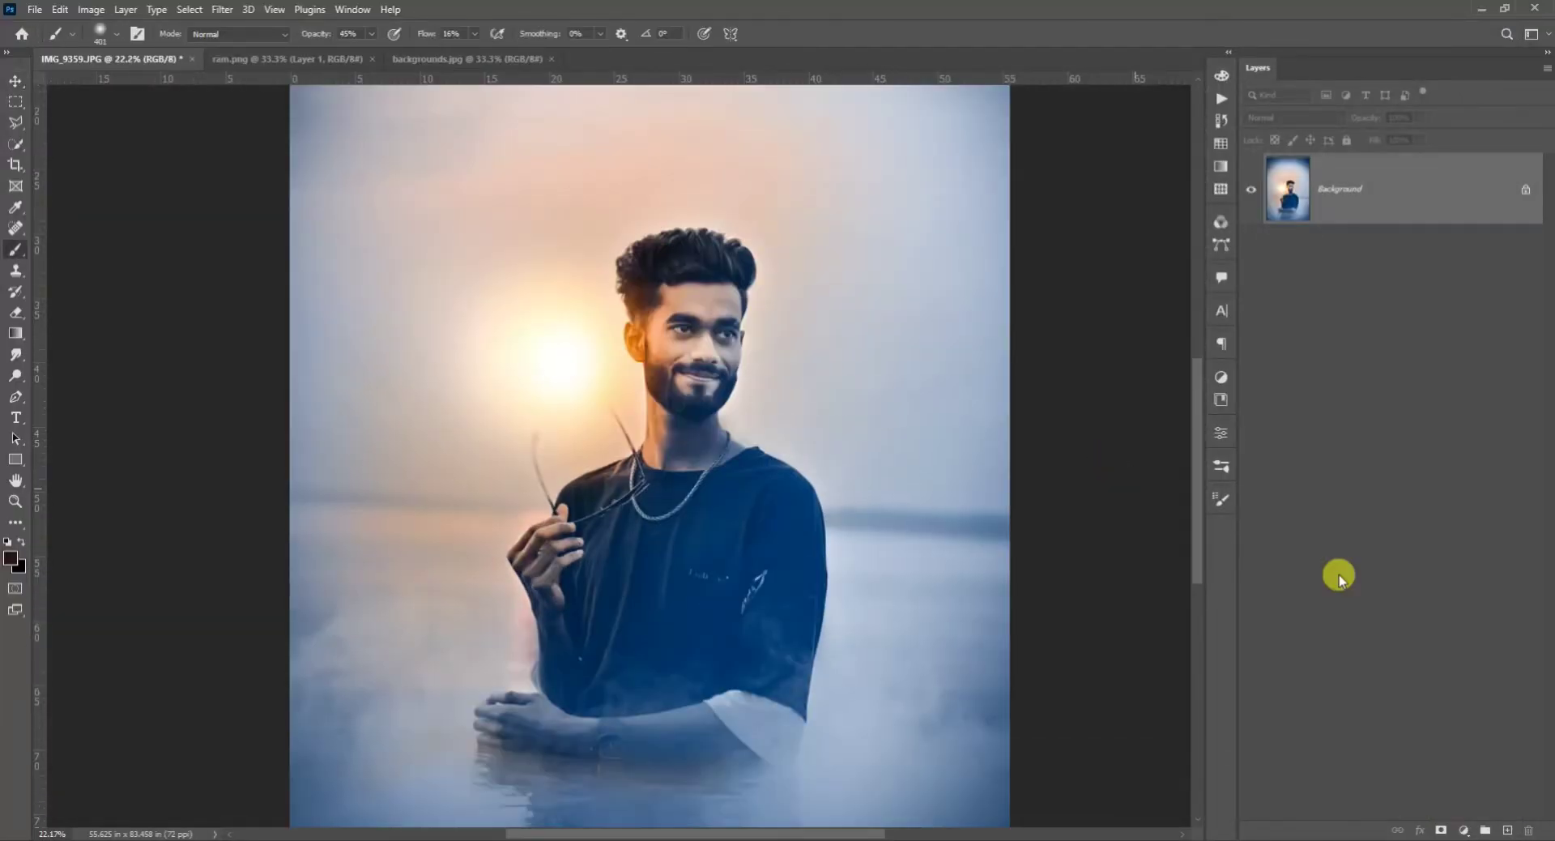
Step: Add a Brightness/Contrast adjustment layer above the Background with brightness -76 and contrast 38
click(1464, 831)
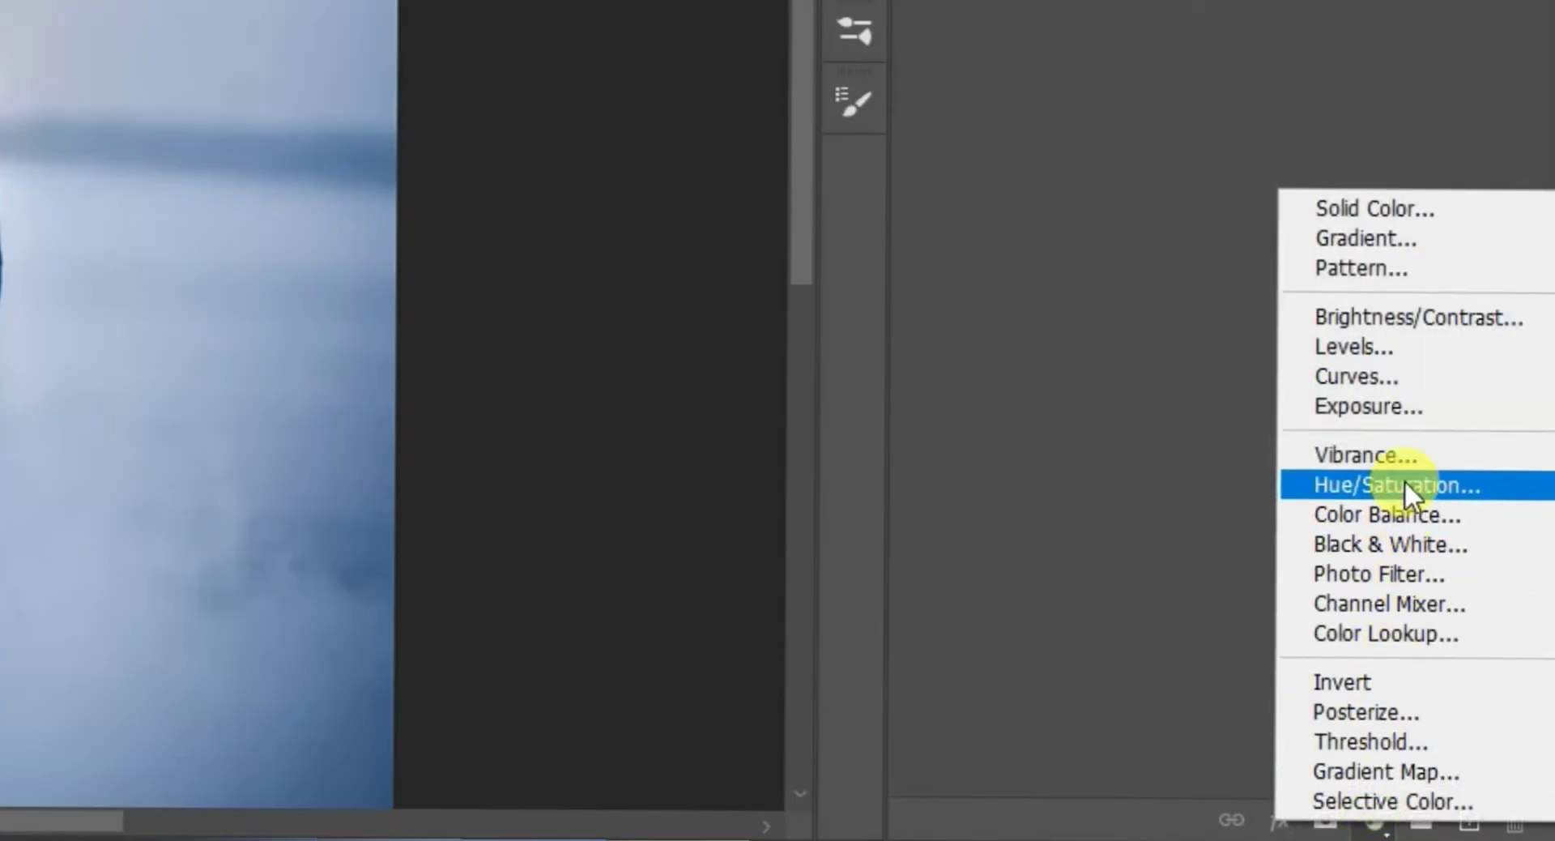
click(1379, 318)
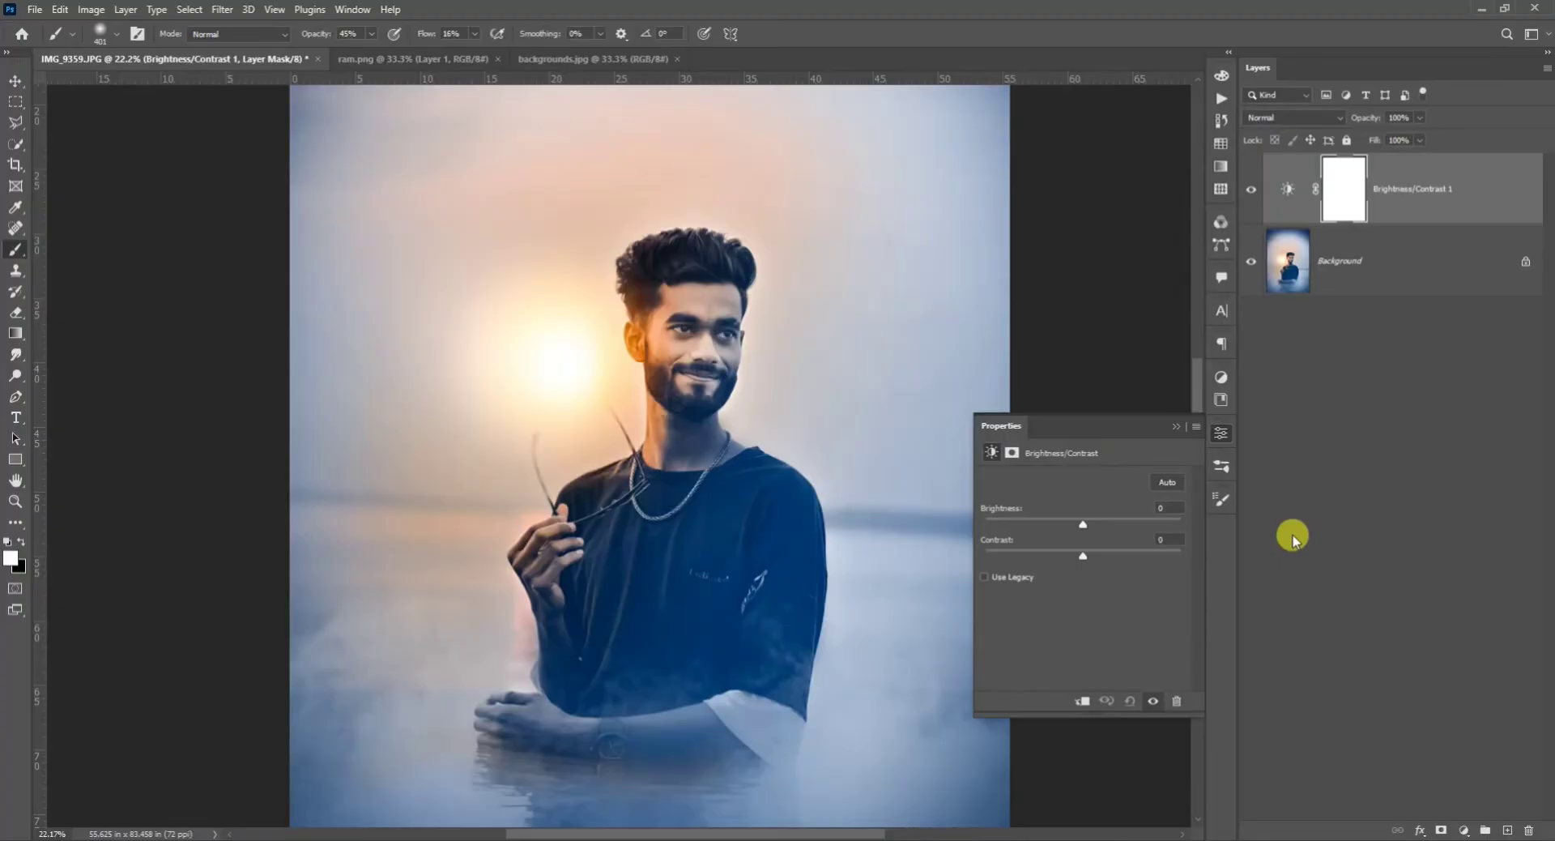
drag(1085, 527, 1038, 525)
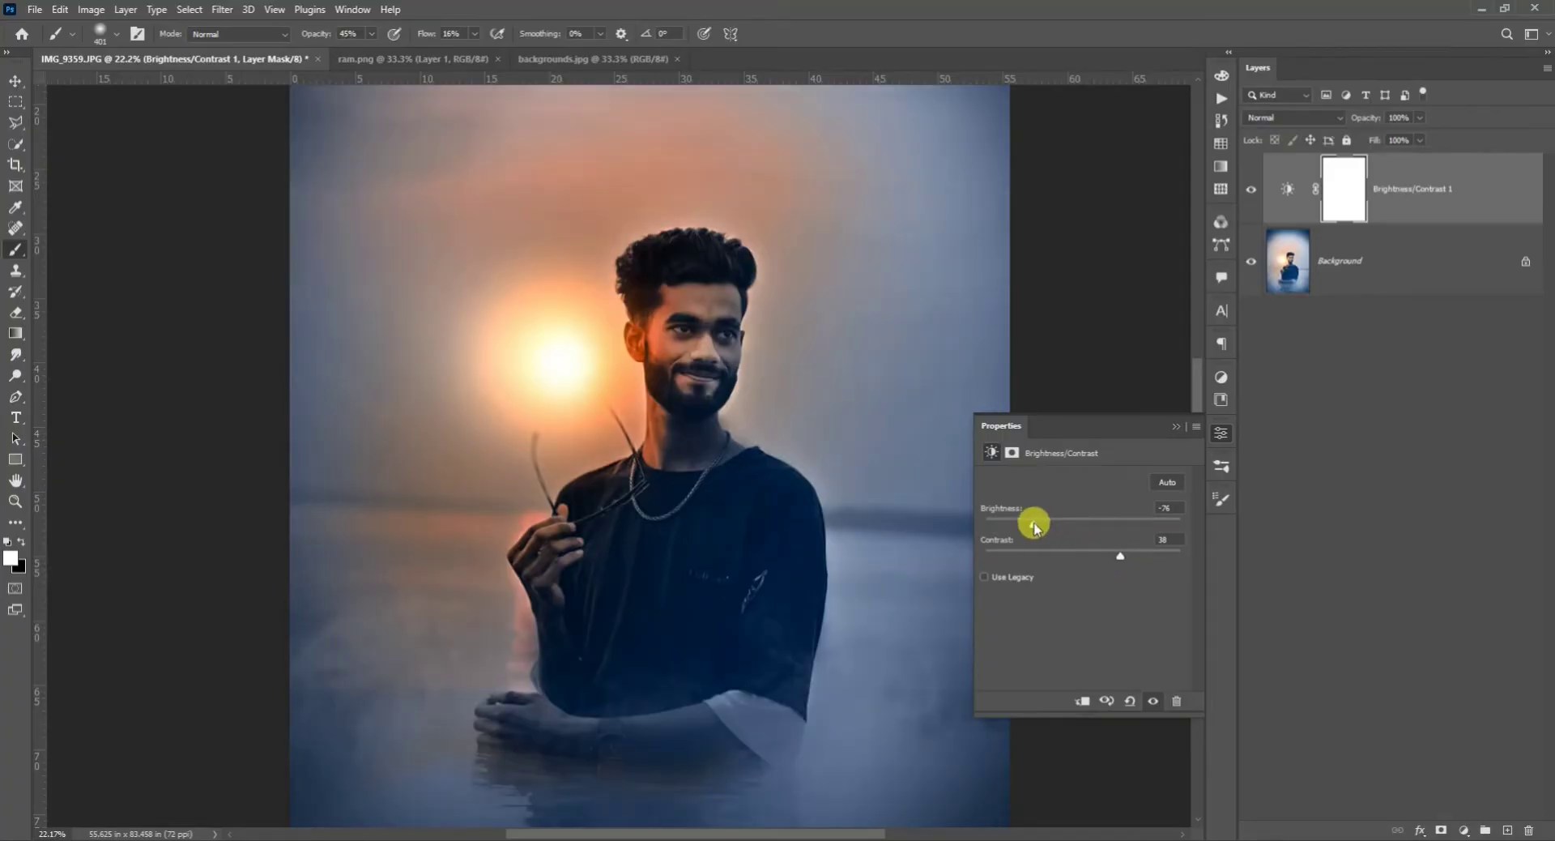
click(1224, 435)
Step: Invert the Brightness/Contrast 1 layer's mask to black
key(i)
scroll(843, 324, up, 4)
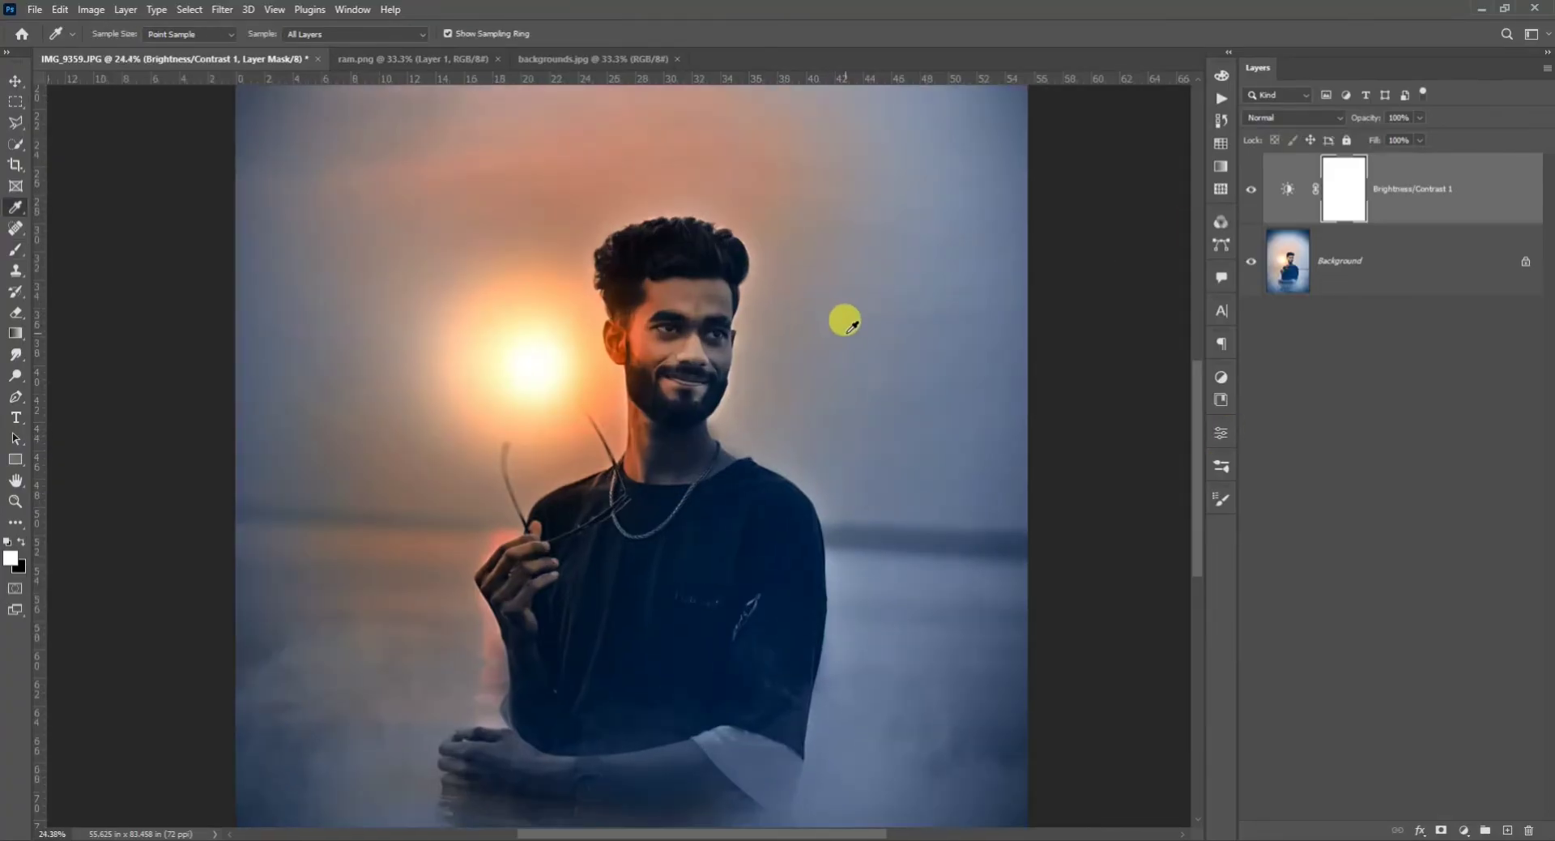
scroll(736, 328, up, 3)
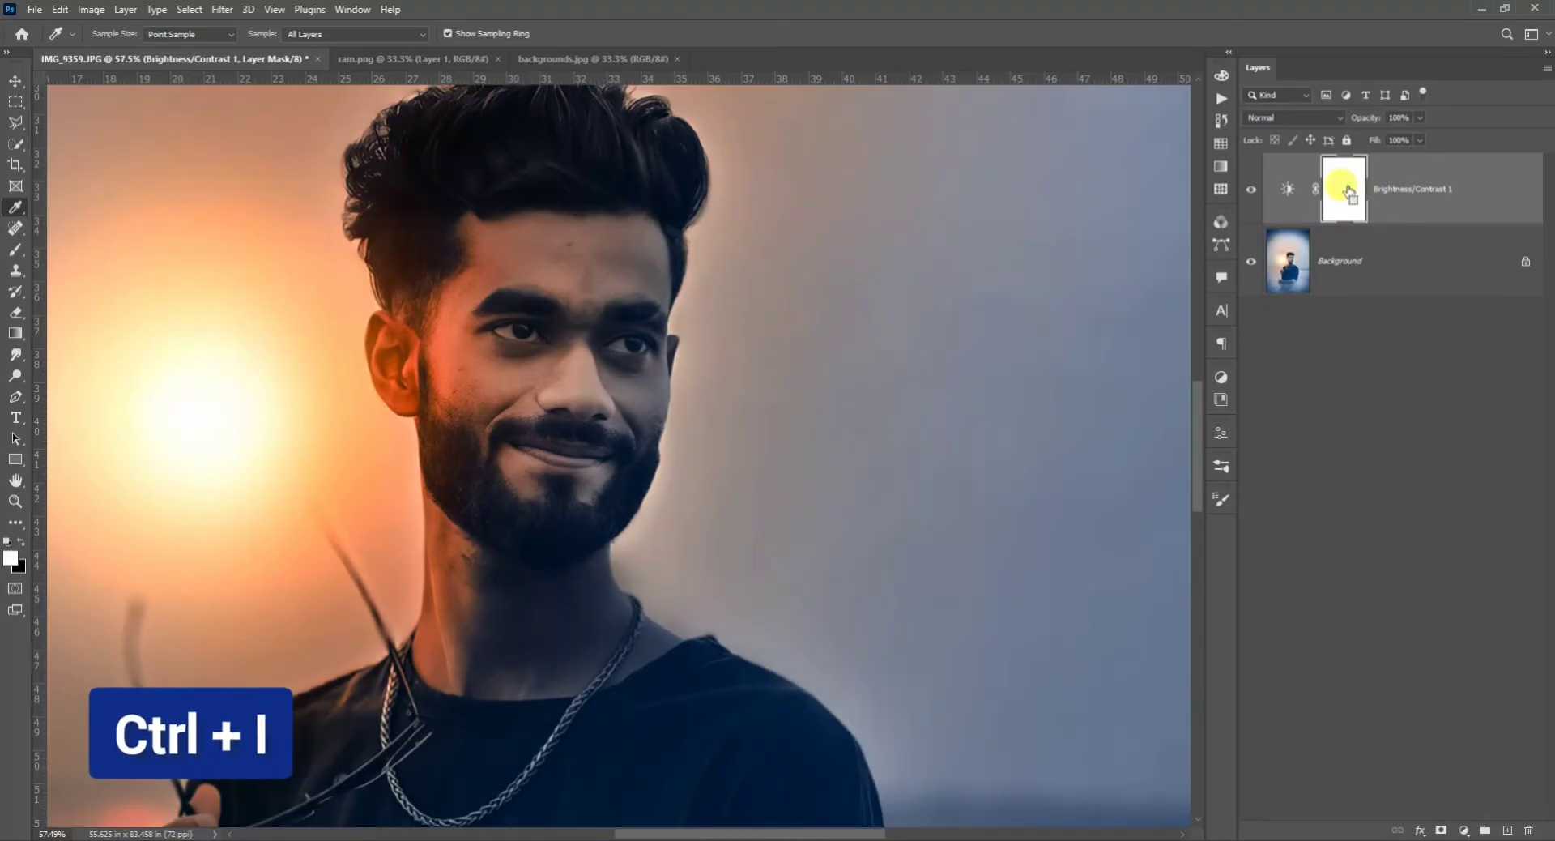
key(ctrl+i)
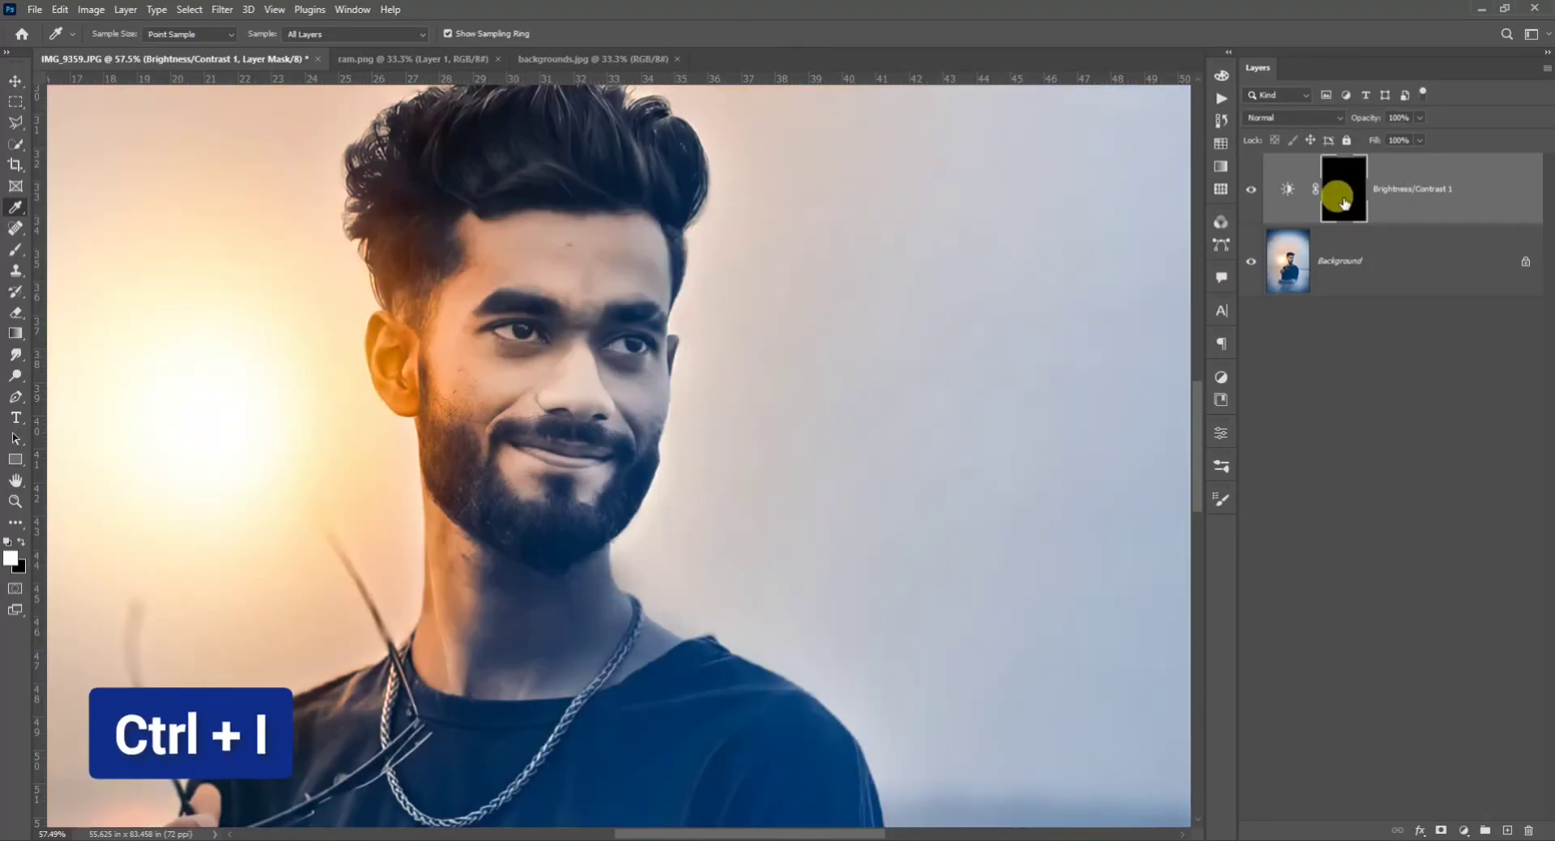
Step: Paint white on the Brightness/Contrast 1 mask over the forehead, eye and cheek away from the sun with a soft 114 px brush
click(16, 248)
scroll(539, 235, down, 1)
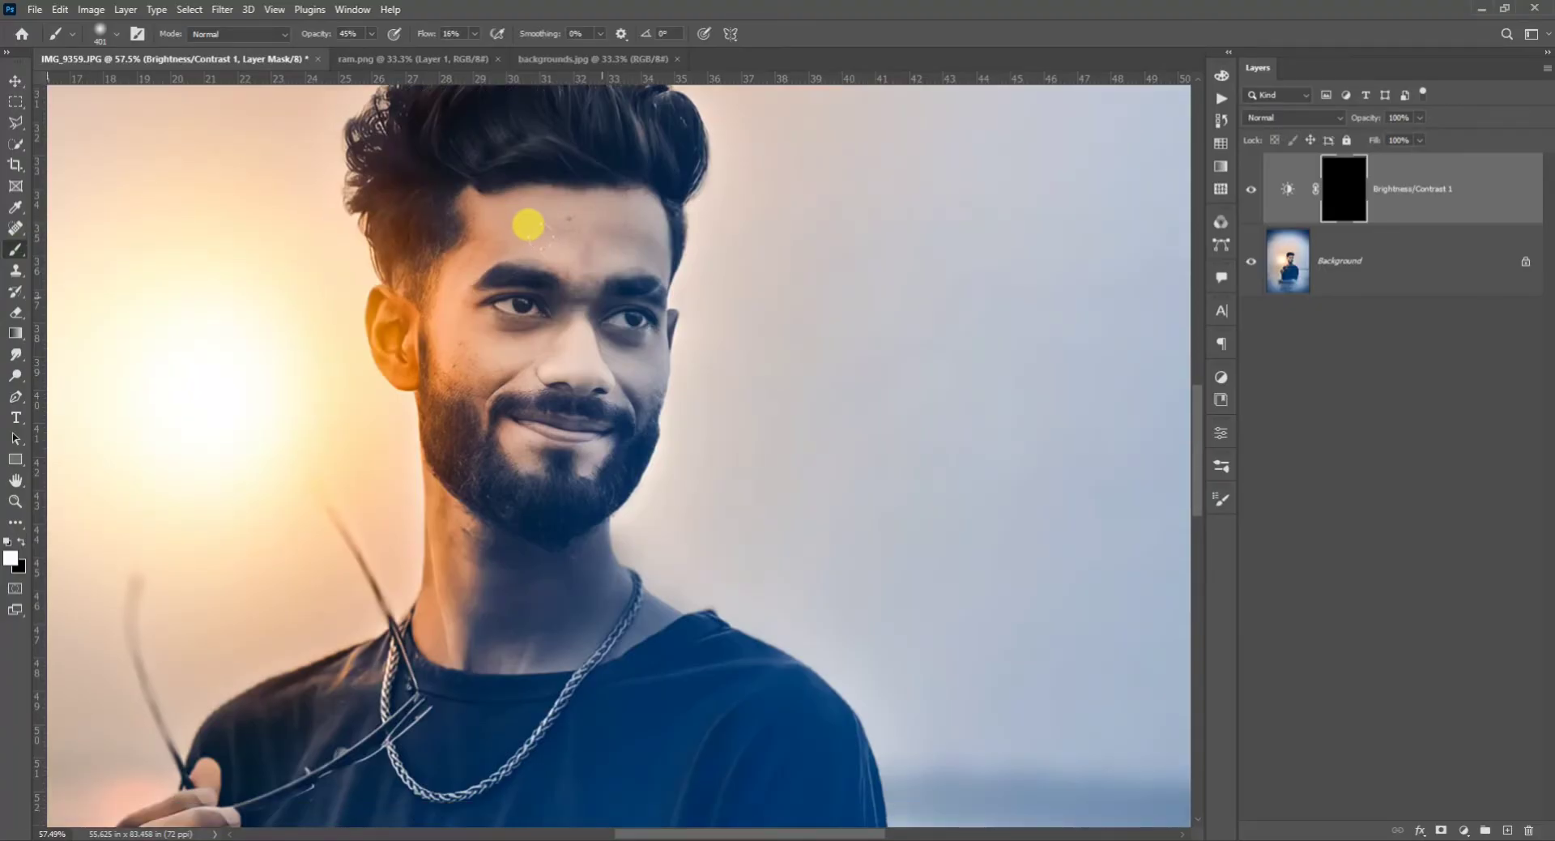
scroll(531, 229, up, 3)
right_click(721, 324)
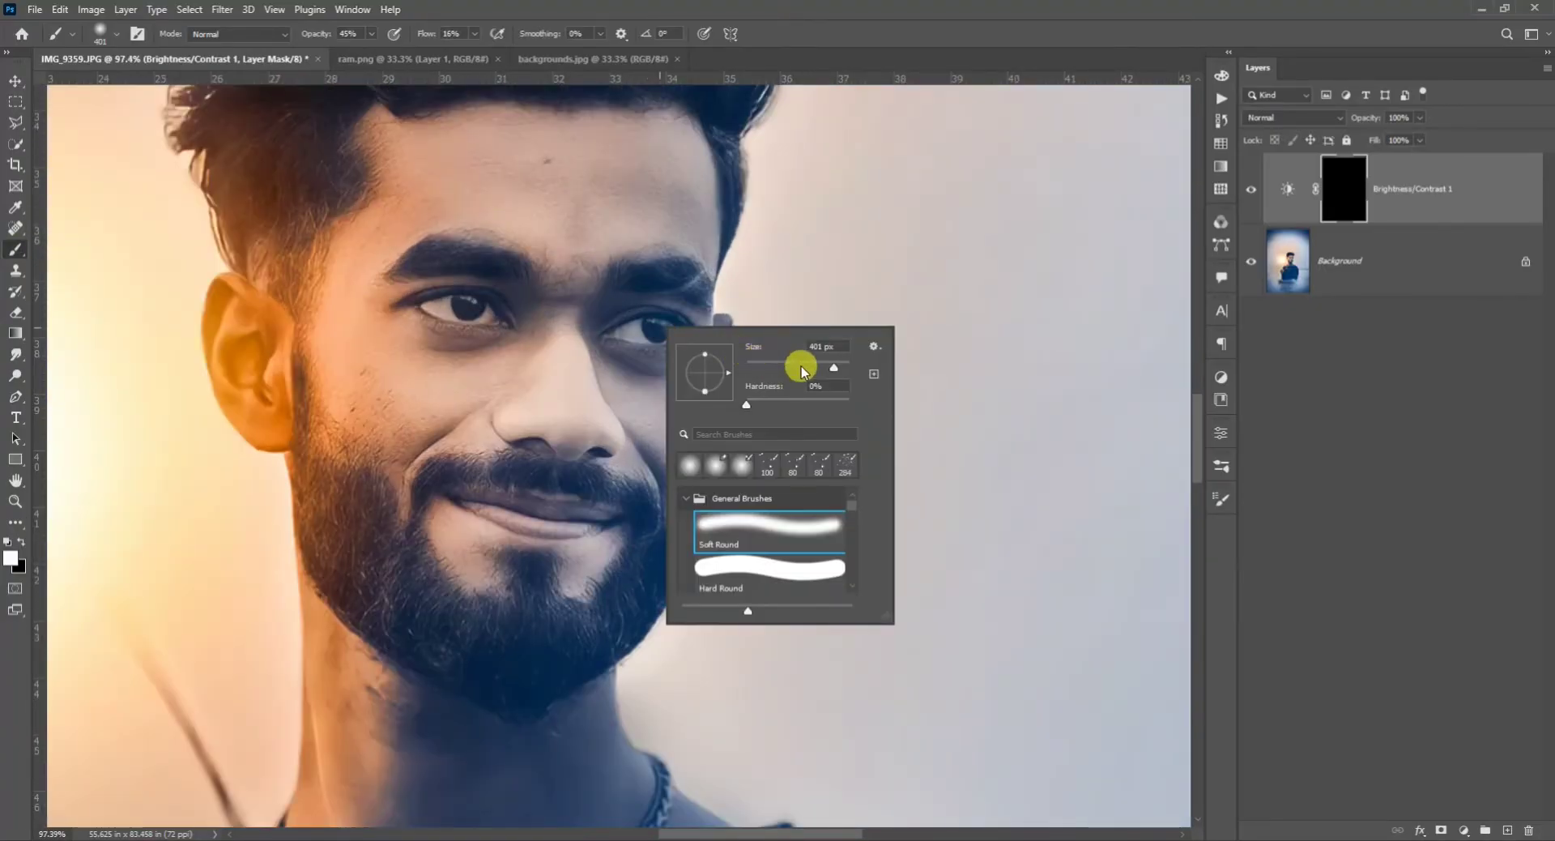
click(819, 368)
drag(817, 368, 802, 369)
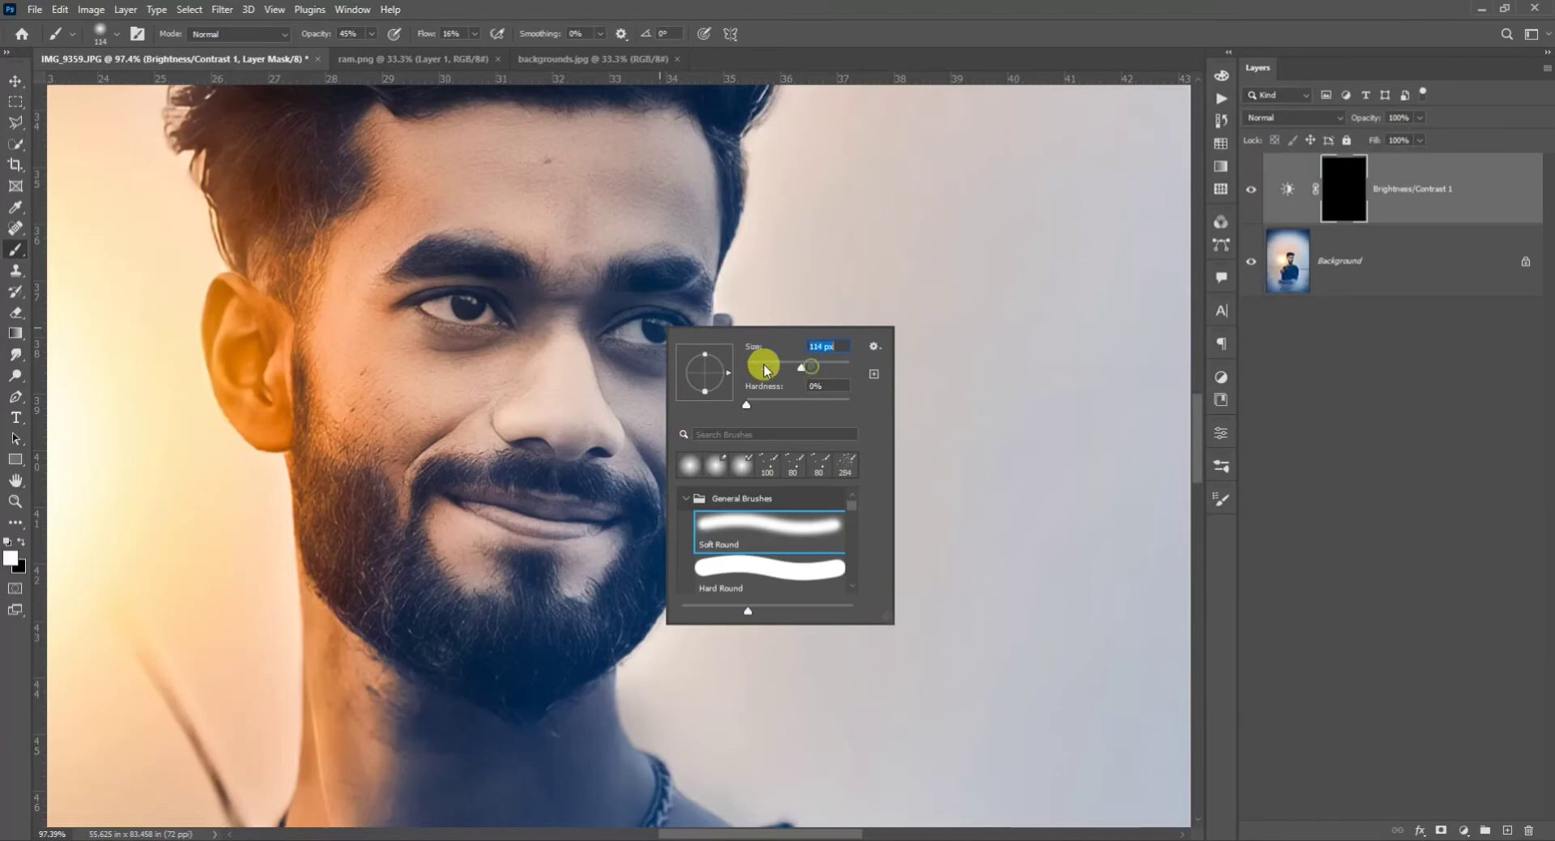
click(599, 332)
mouse_move(637, 371)
mouse_down()
mouse_move(672, 359)
mouse_move(653, 390)
mouse_up()
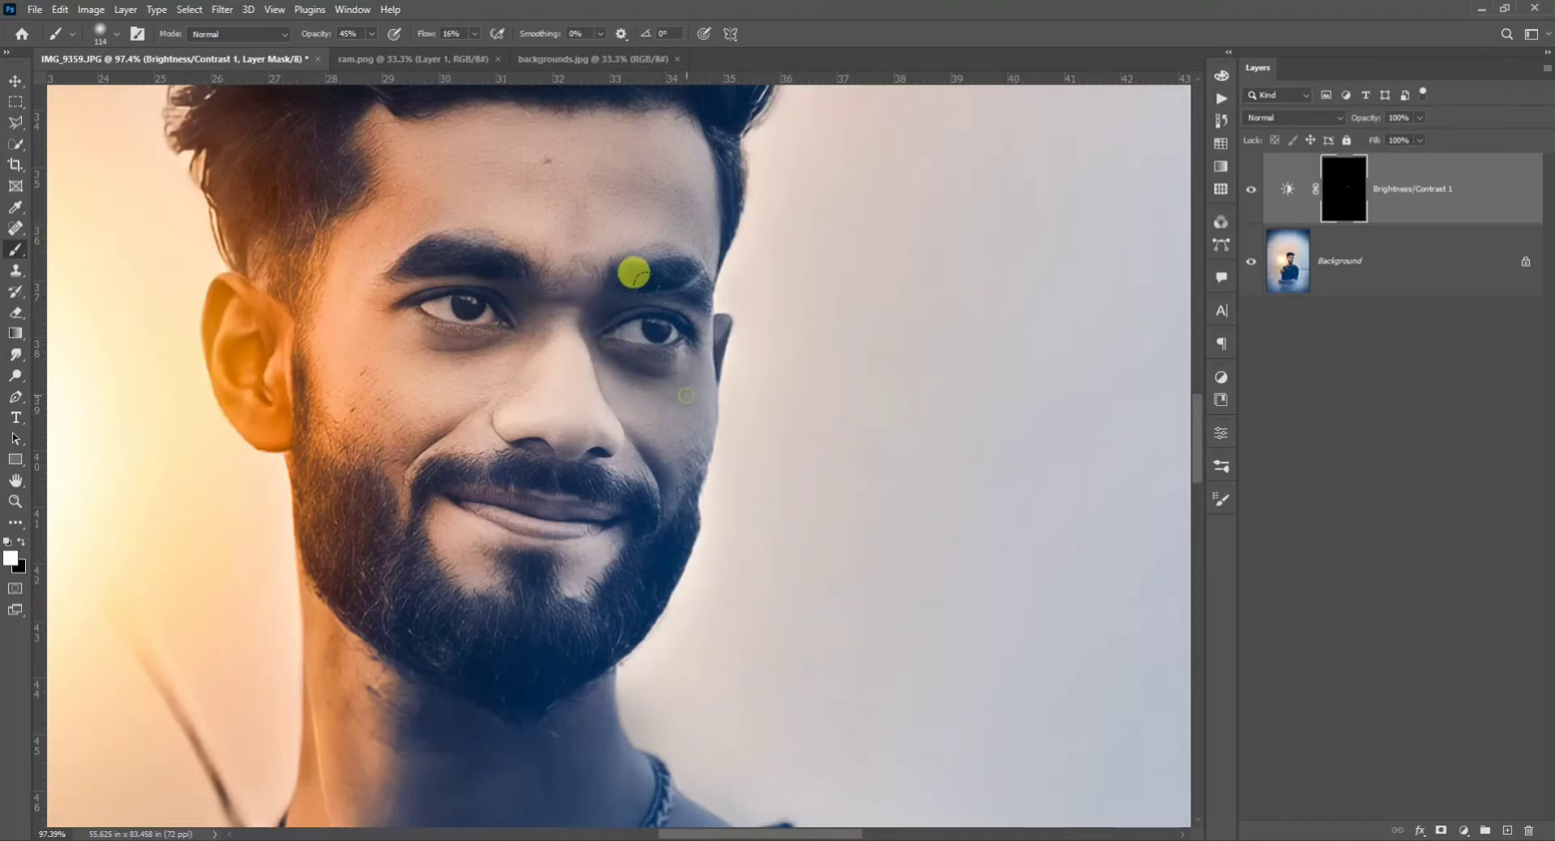
mouse_move(653, 129)
mouse_down()
mouse_move(584, 273)
mouse_move(668, 238)
mouse_move(672, 282)
mouse_up()
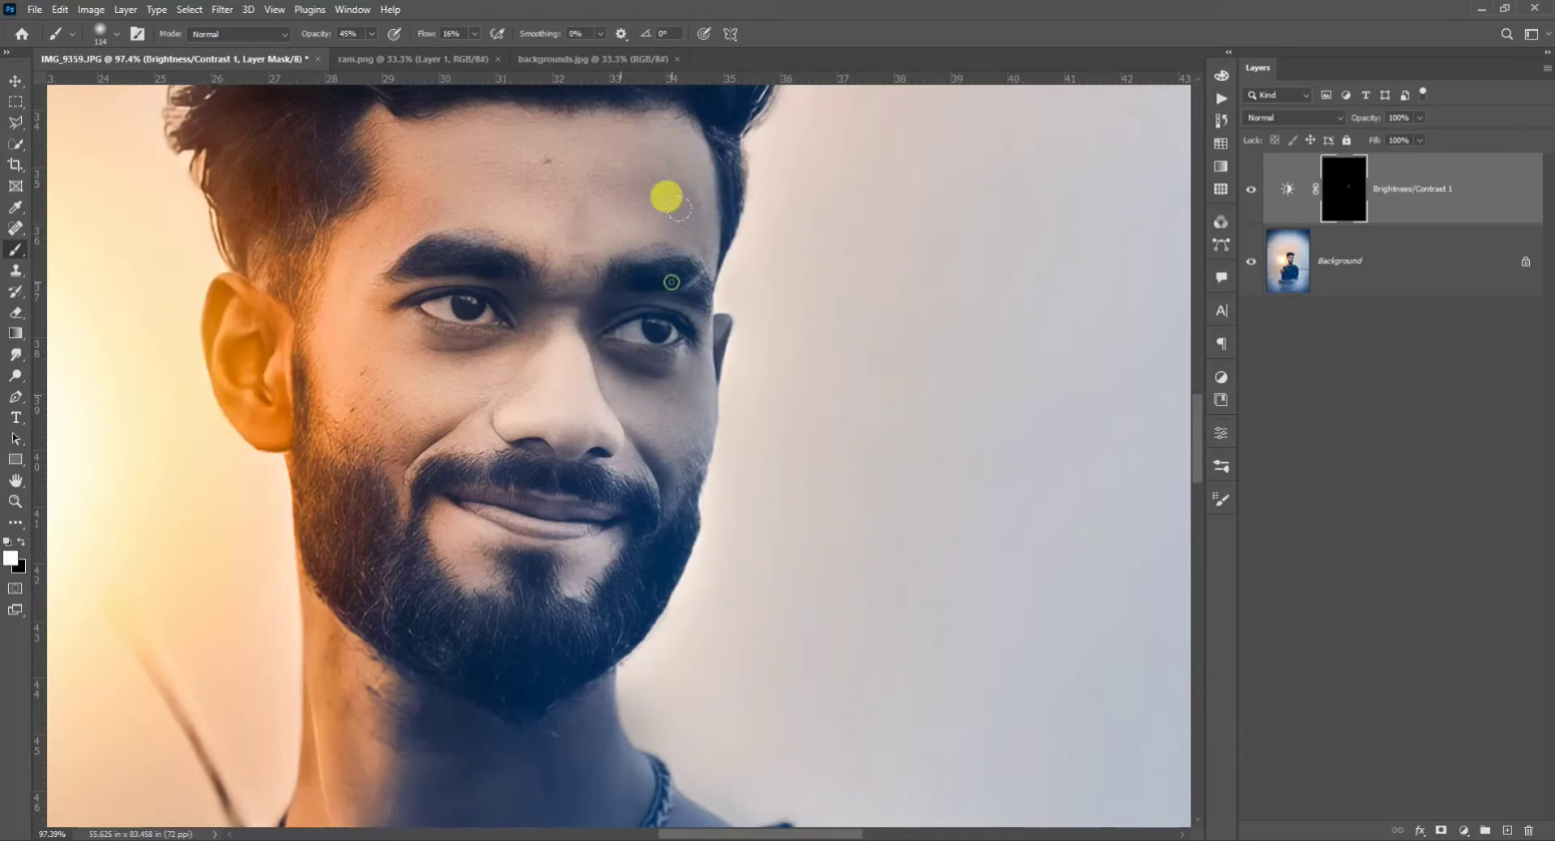
drag(679, 211, 707, 244)
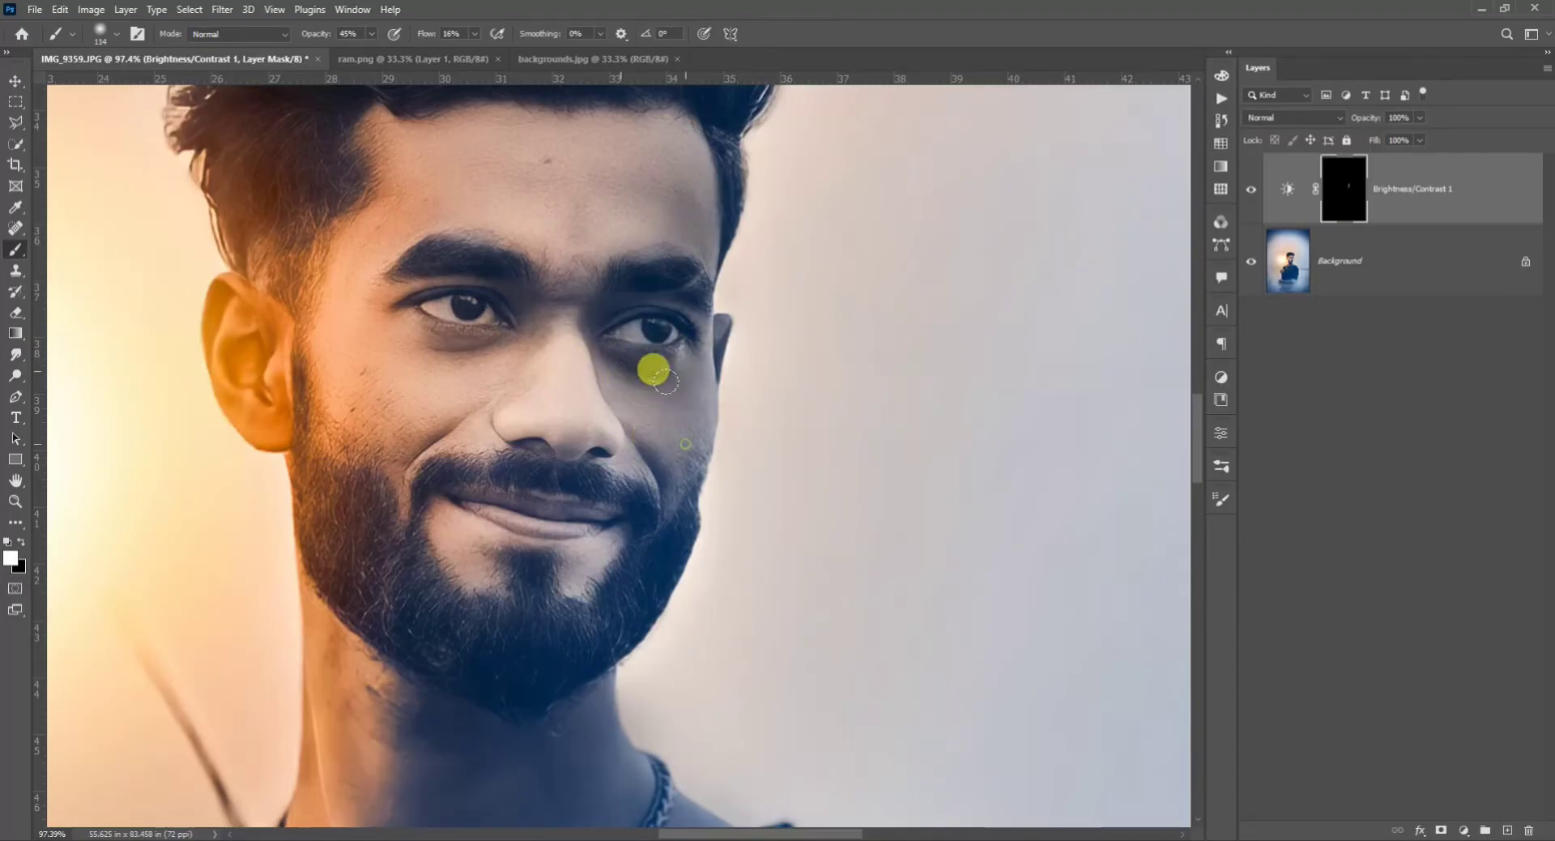
Step: Paint the mask from the shaded eye down the cheek and over the chin and moustache beside the lips
scroll(643, 478, down, 1)
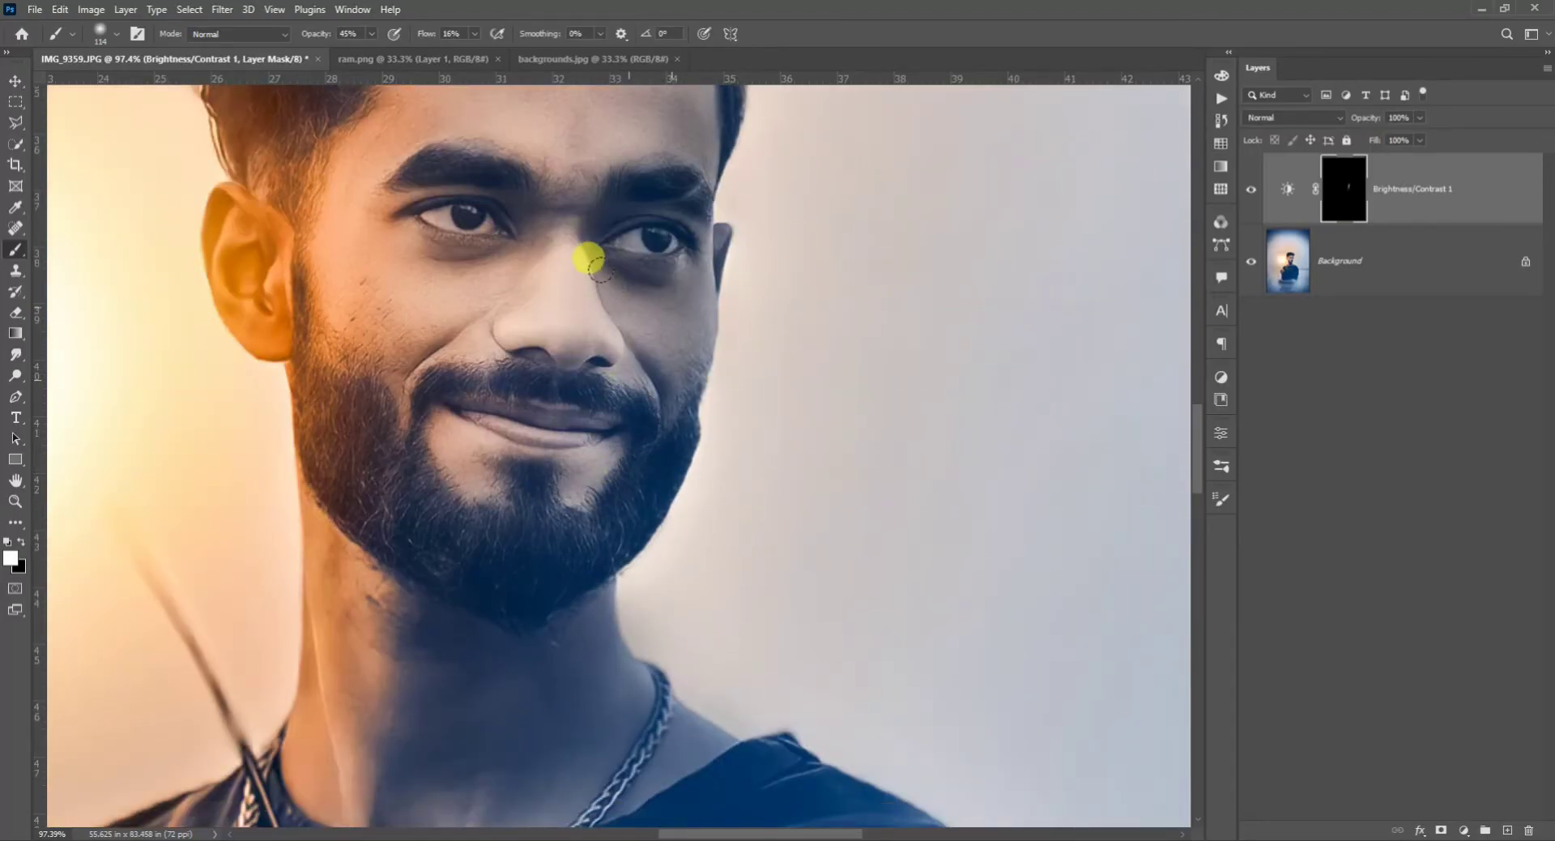
mouse_move(649, 249)
mouse_down()
mouse_move(629, 383)
mouse_move(645, 307)
mouse_move(624, 262)
mouse_move(651, 205)
mouse_move(639, 190)
mouse_move(658, 313)
mouse_up()
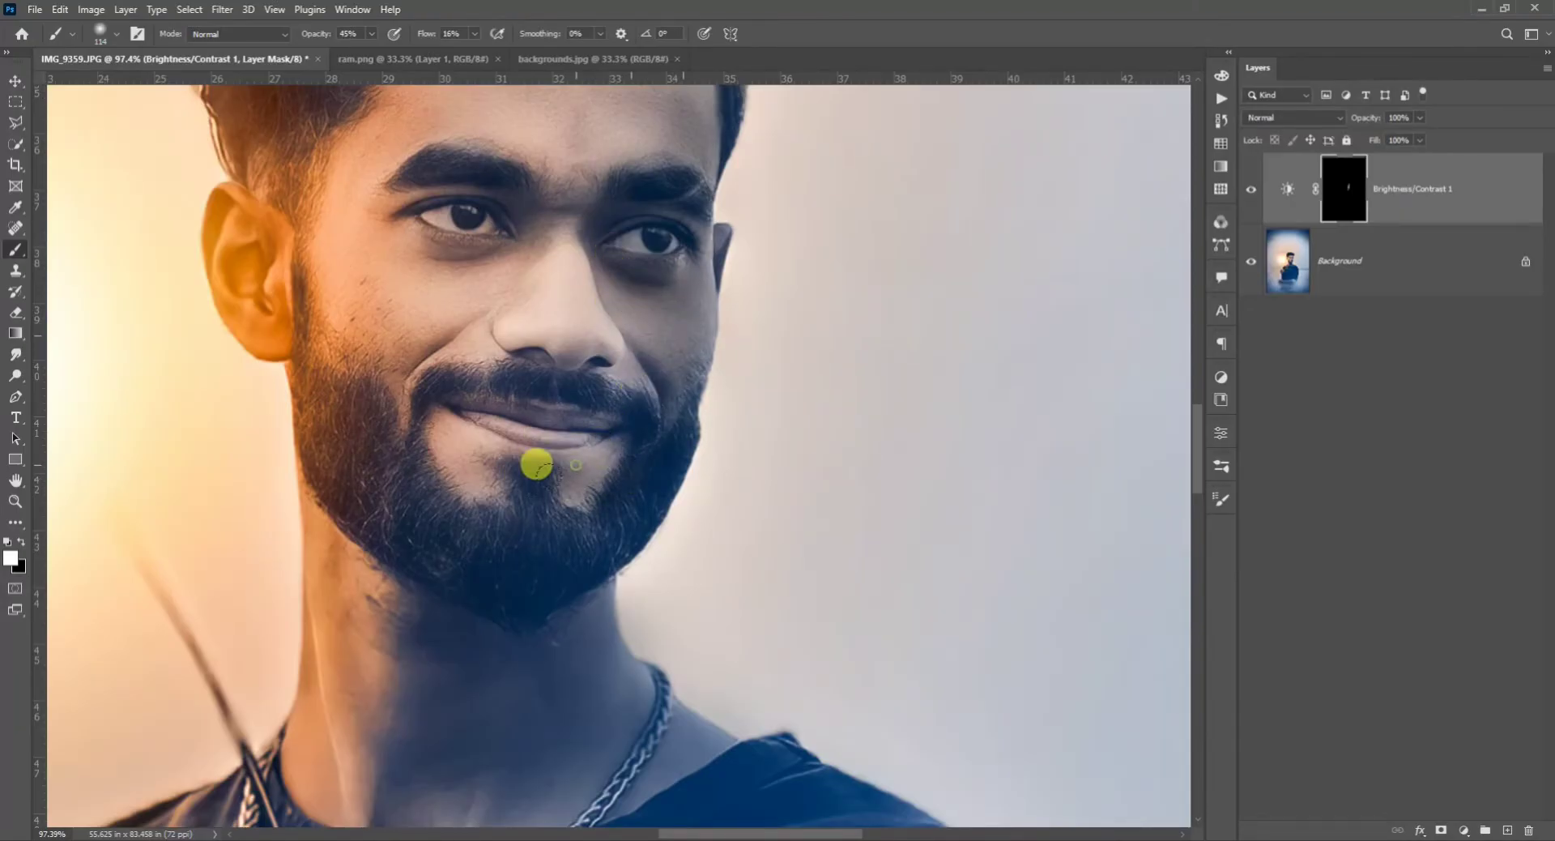
mouse_move(576, 465)
mouse_down()
mouse_move(538, 427)
mouse_move(559, 430)
mouse_move(545, 461)
mouse_move(594, 400)
mouse_up()
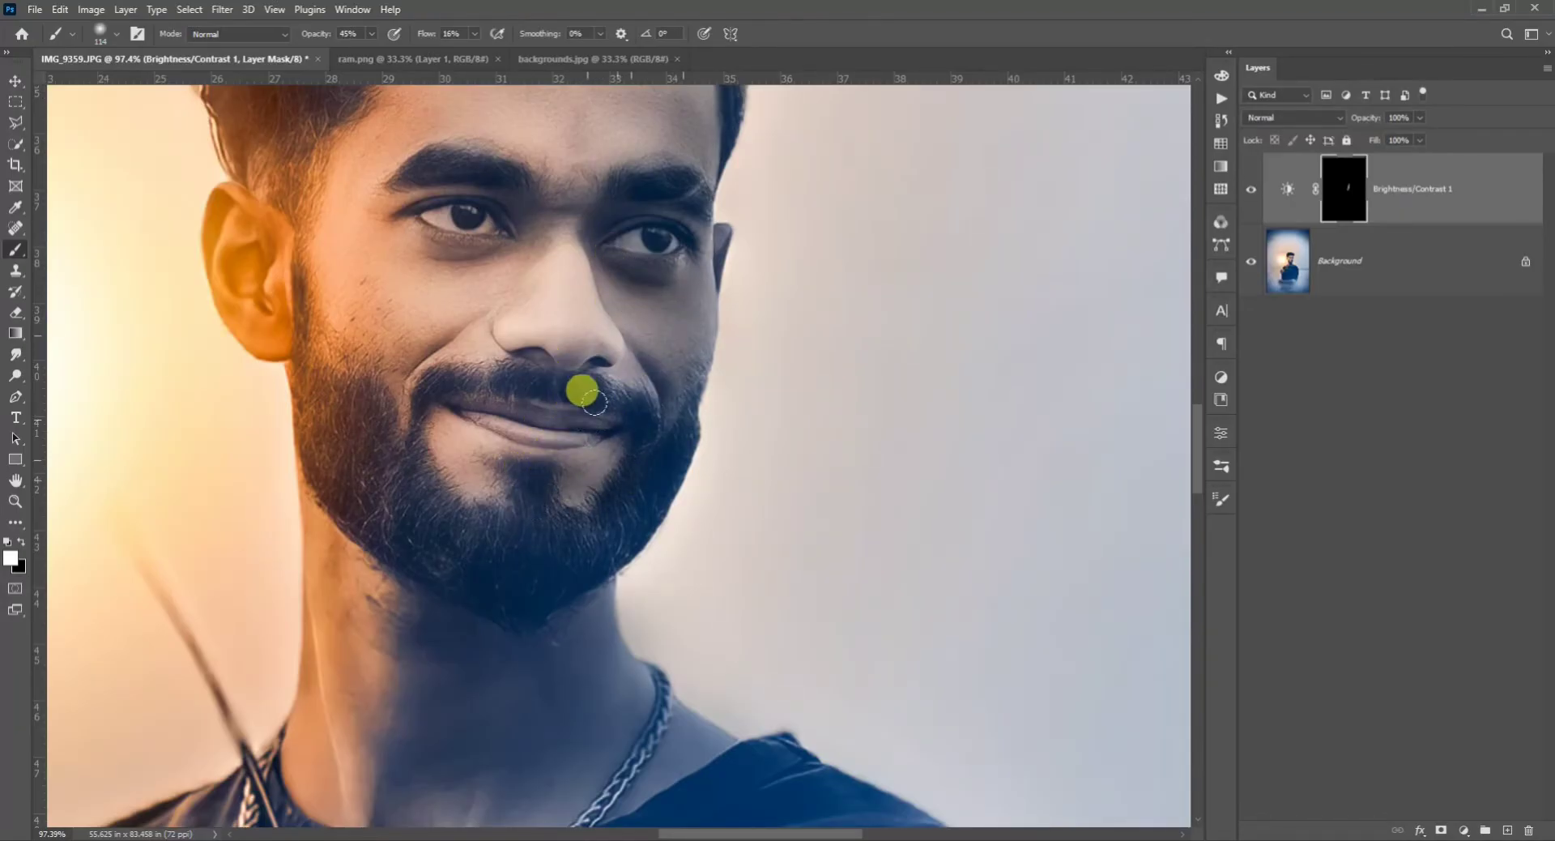
Step: Reduce the brush to 72 px and paint the mask along the shaded edge of the forehead below the hairline
scroll(652, 320, up, 1)
scroll(694, 210, up, 1)
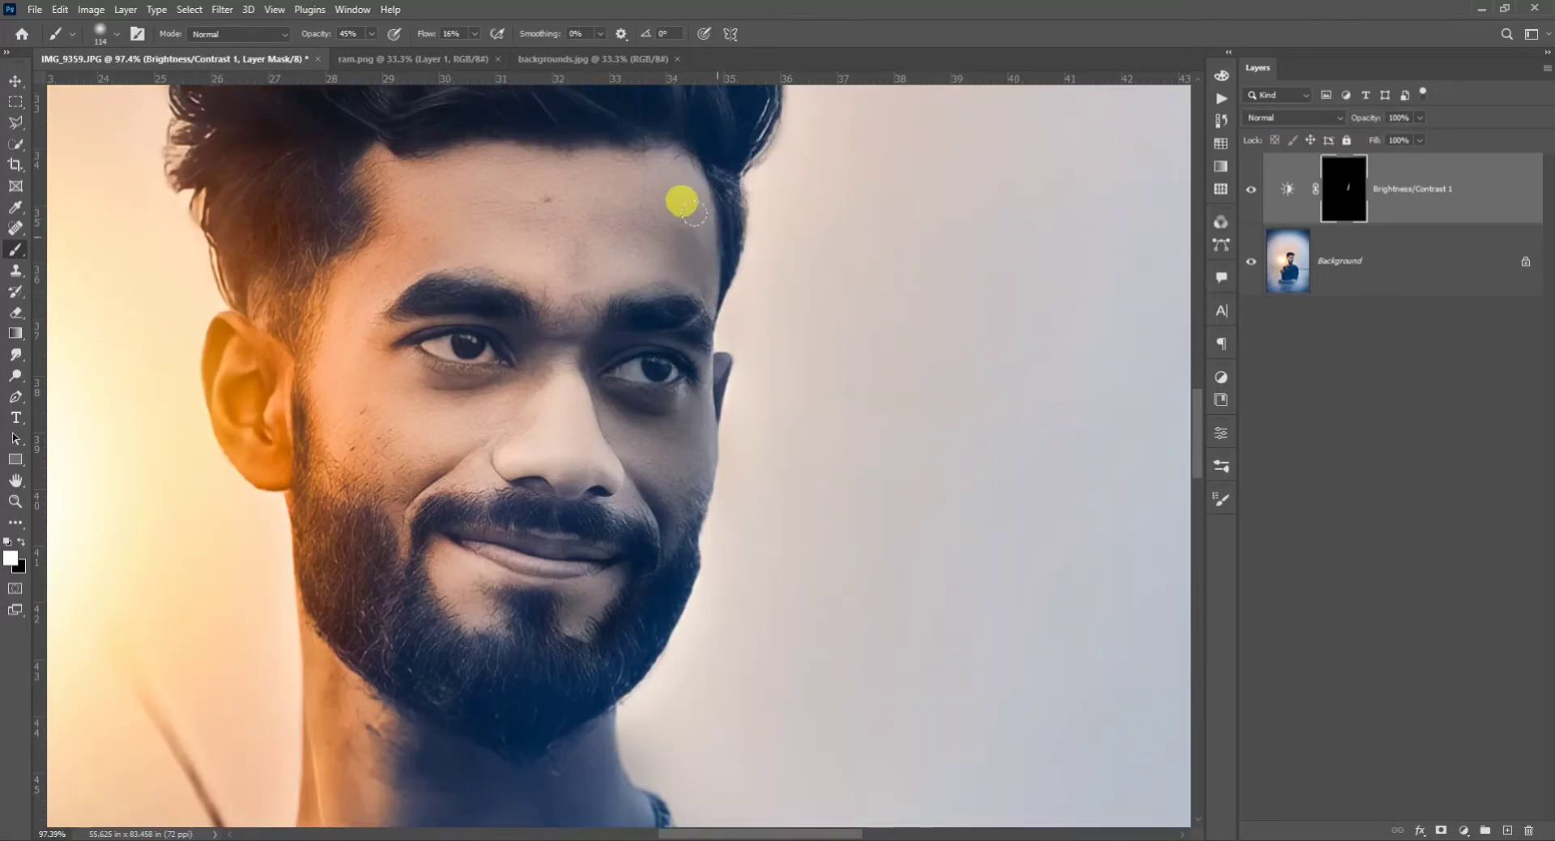
right_click(749, 299)
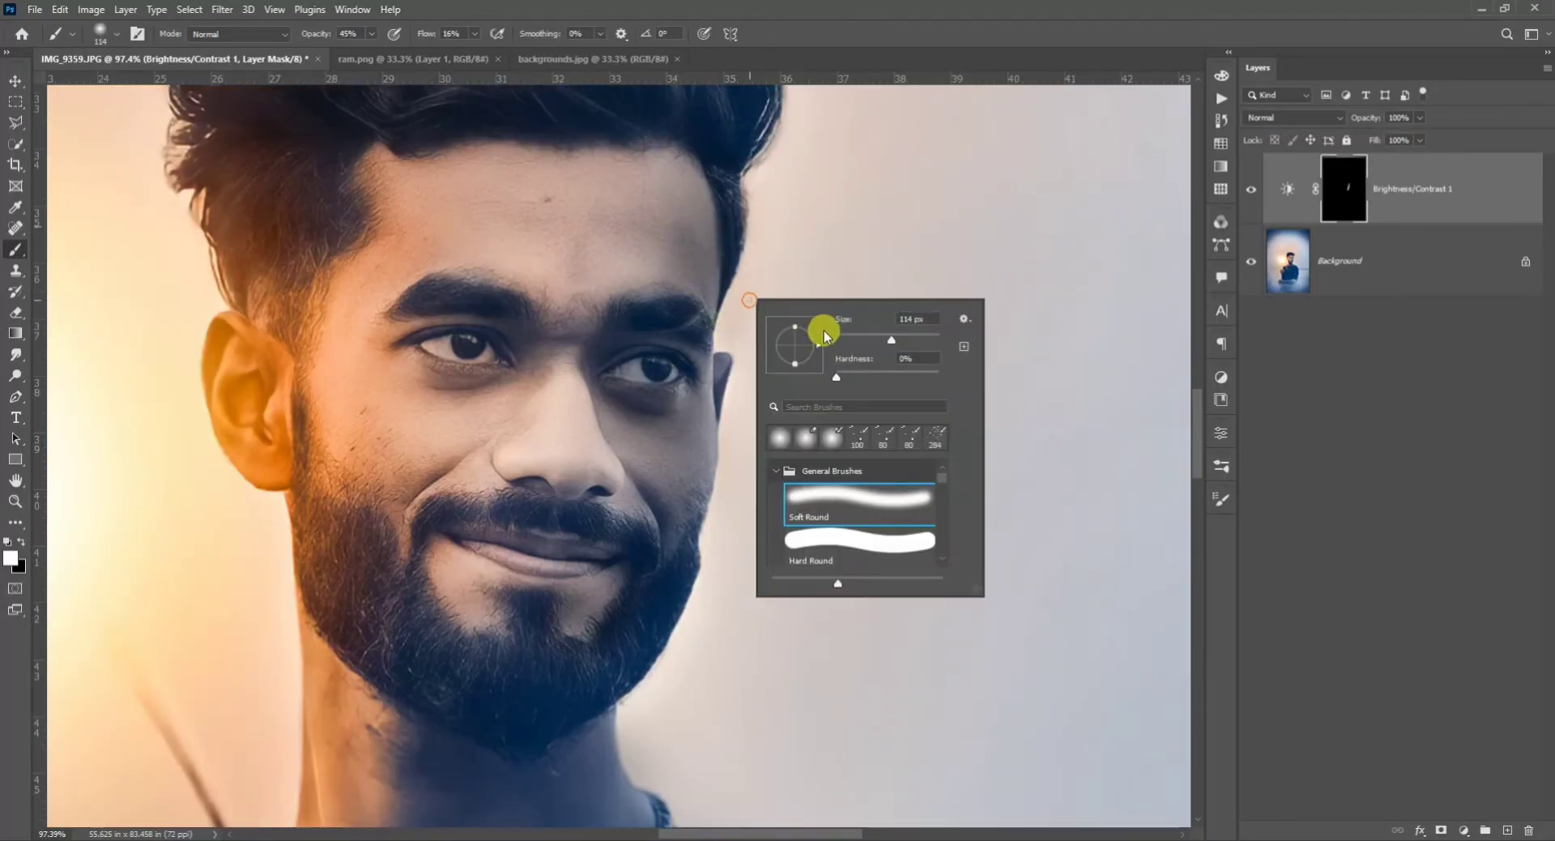
drag(826, 335, 792, 324)
click(694, 236)
mouse_move(695, 235)
mouse_down()
mouse_move(685, 156)
mouse_move(690, 261)
mouse_up()
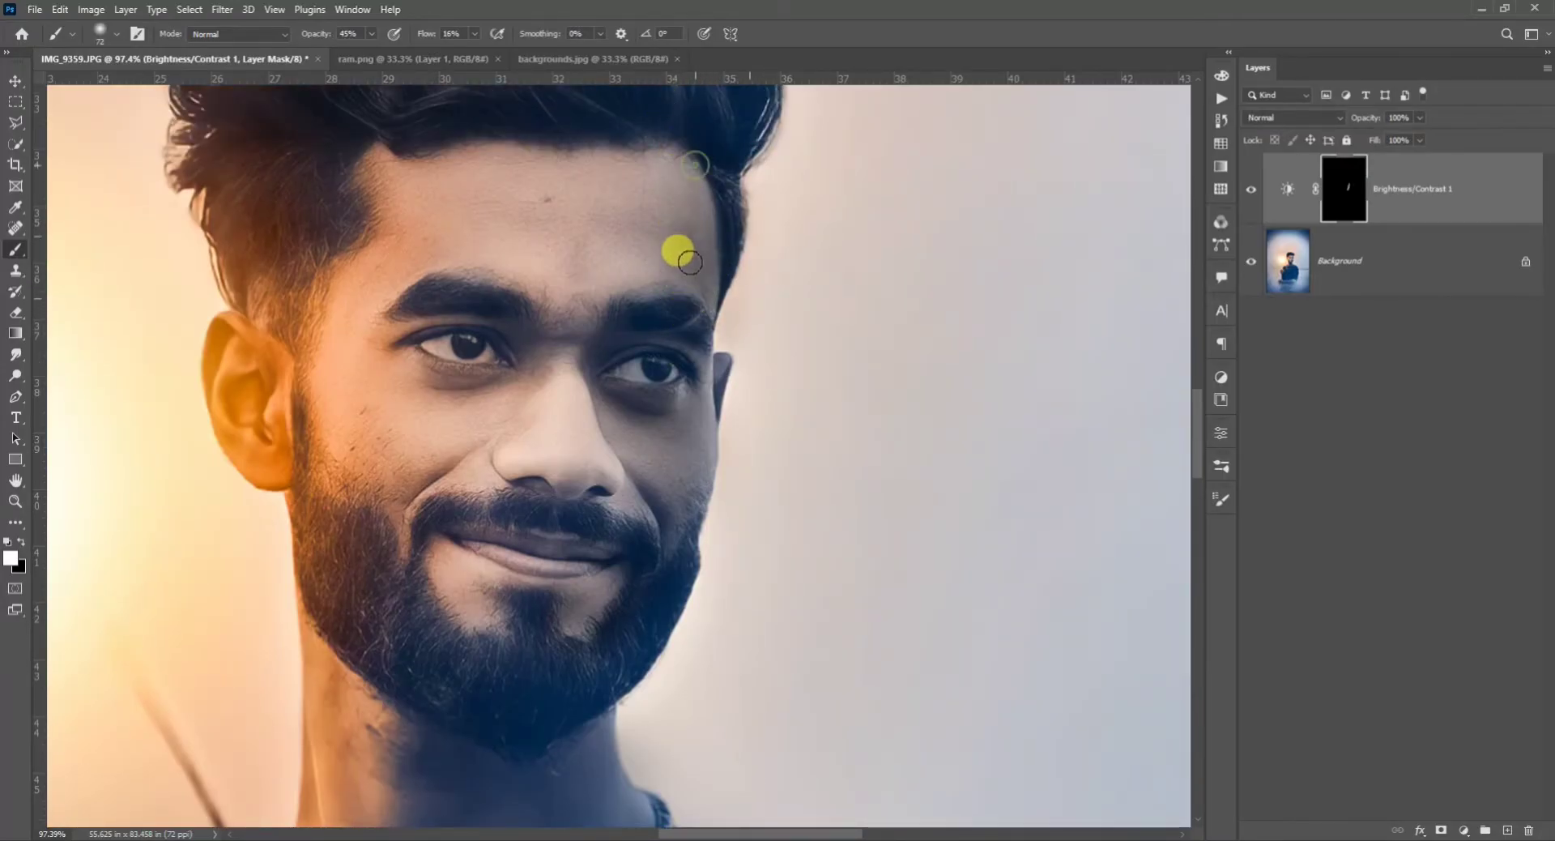
Step: Enlarge the brush to 117 px and paint the mask from the shaded-side brow down to the chin
scroll(667, 358, down, 2)
scroll(667, 361, up, 2)
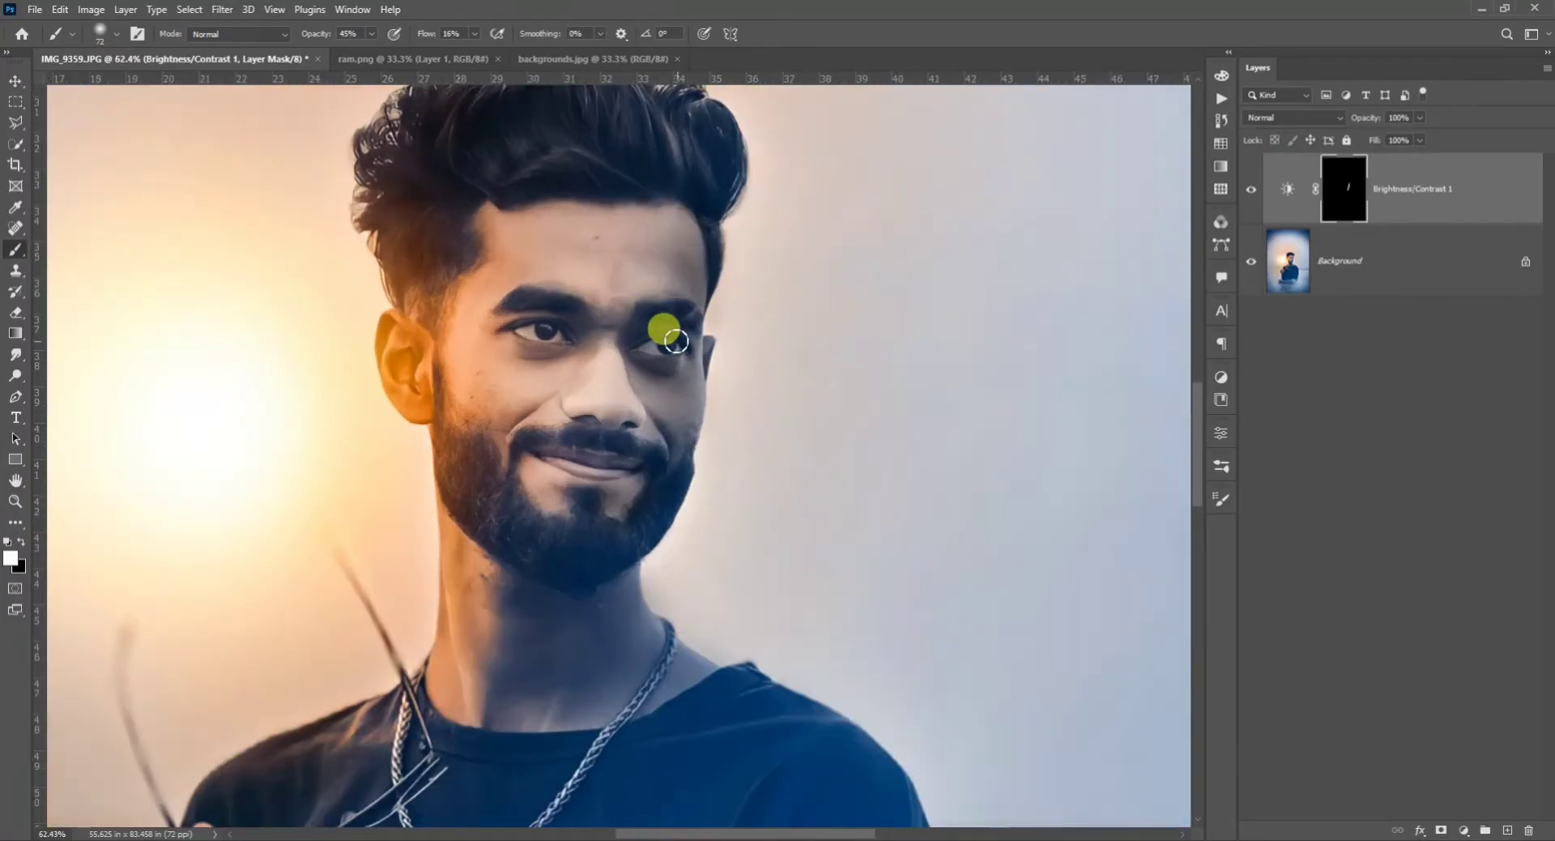
right_click(676, 341)
drag(785, 371, 827, 380)
click(664, 235)
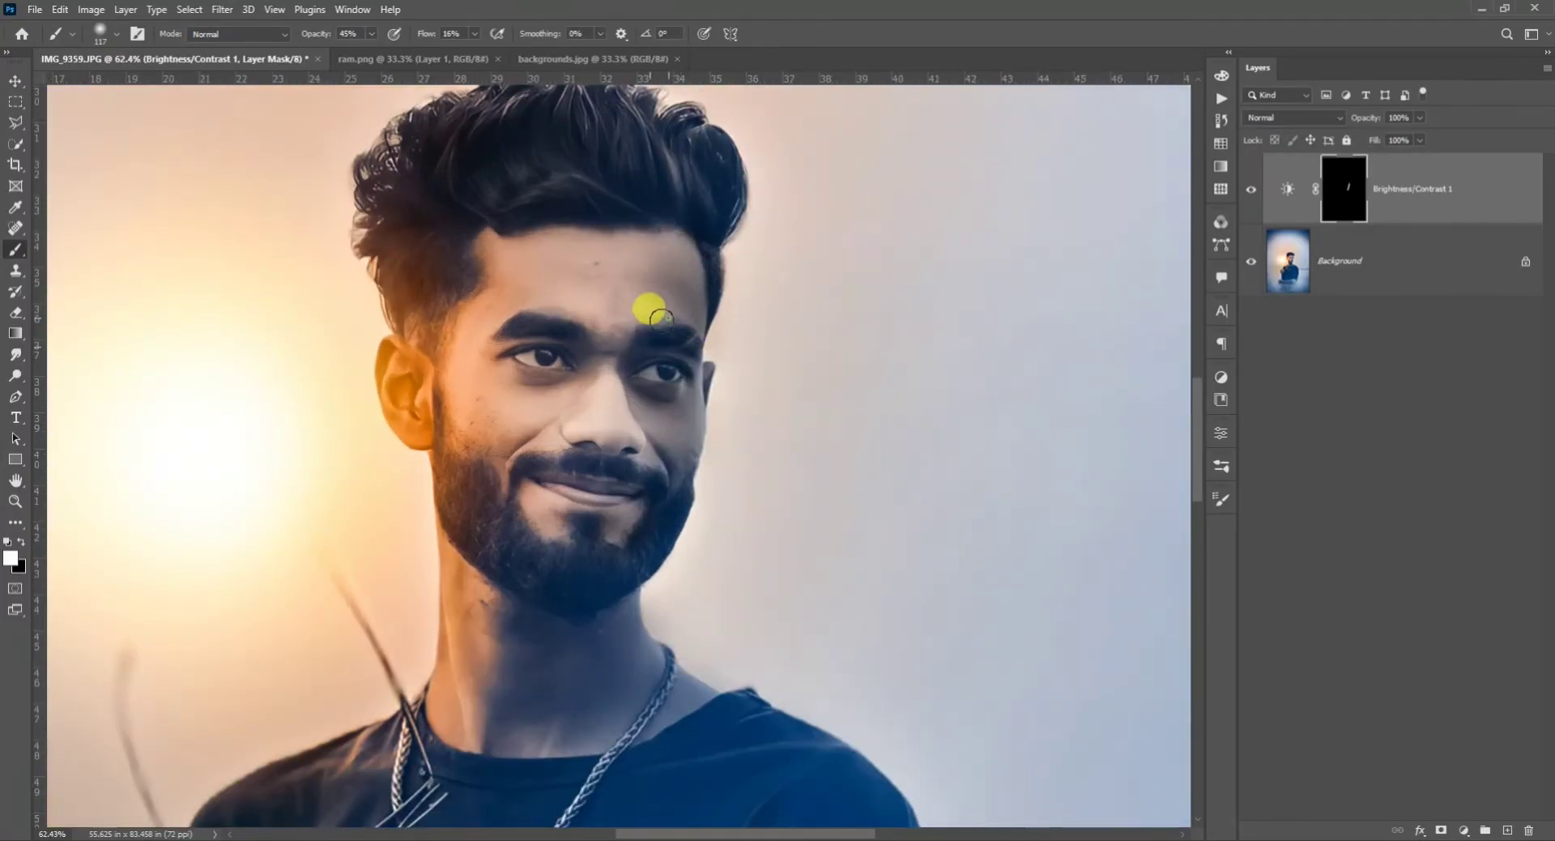
mouse_move(660, 316)
mouse_down()
mouse_move(653, 435)
mouse_move(618, 306)
mouse_move(633, 494)
mouse_move(563, 418)
mouse_move(620, 535)
mouse_up()
Step: Enlarge the soft brush further and paint the mask over the shirt's shoulder and sleeve away from the sun
scroll(653, 434, down, 1)
scroll(618, 306, down, 1)
scroll(620, 535, down, 1)
right_click(760, 444)
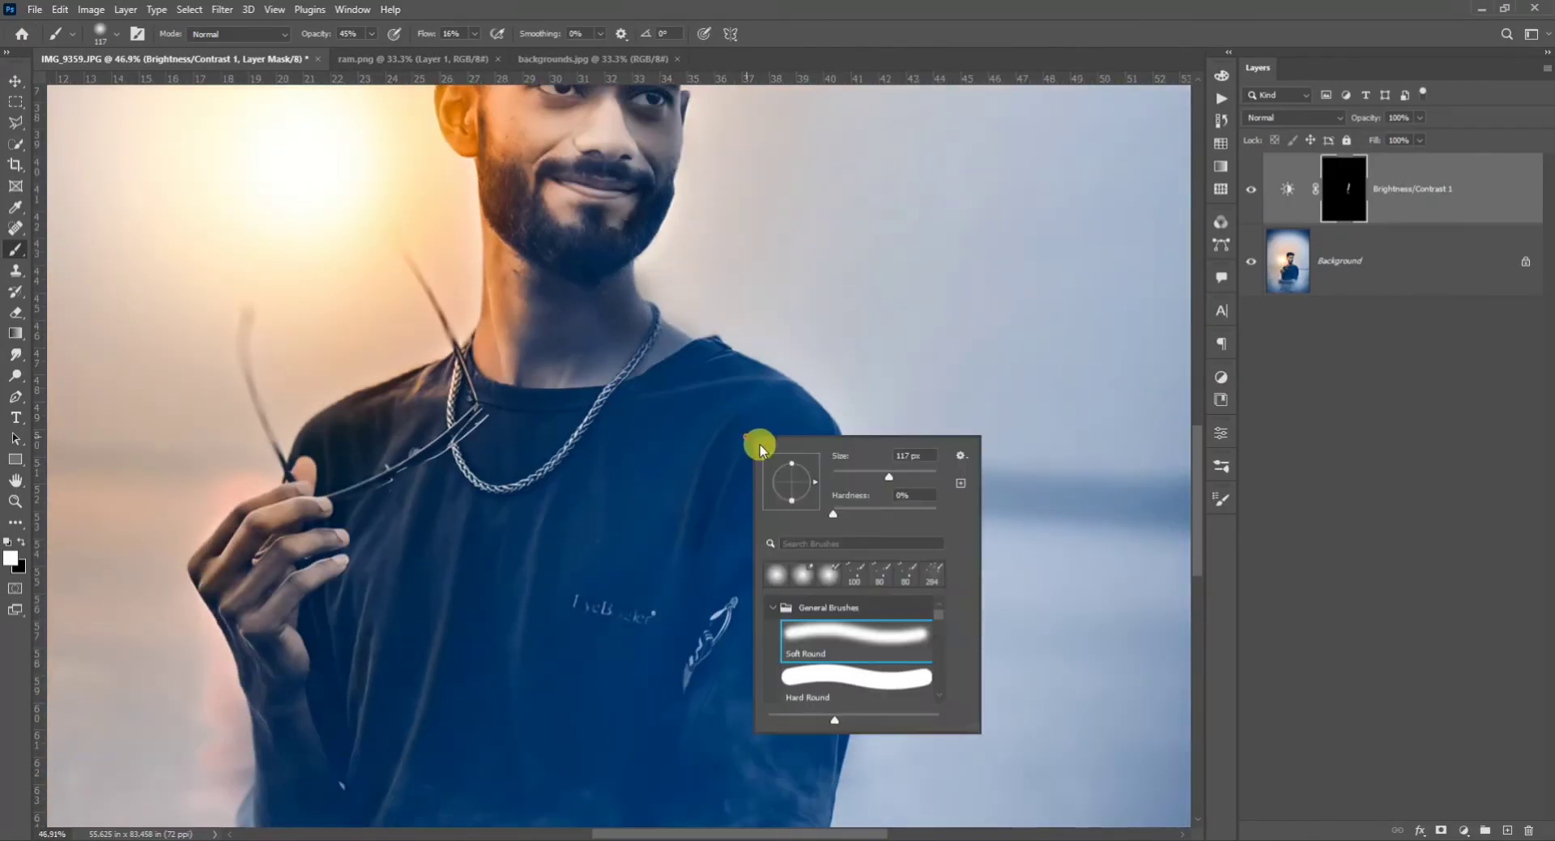
click(899, 478)
mouse_move(707, 387)
mouse_down()
mouse_move(774, 499)
mouse_move(783, 428)
mouse_move(794, 609)
mouse_up()
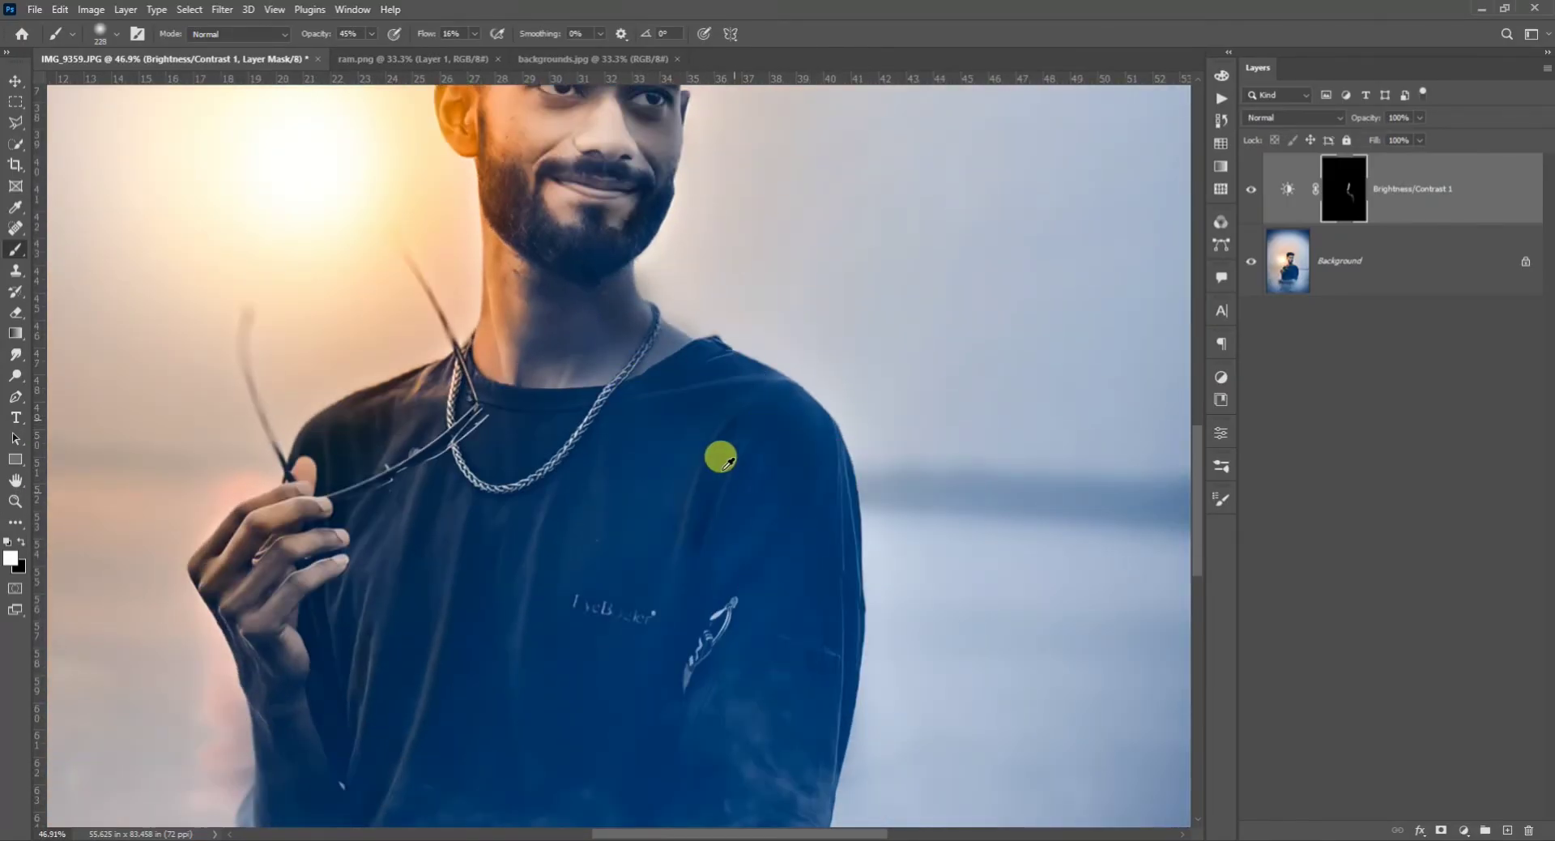
Step: Split the Brightness/Contrast 1 layer's Blend If underlying white slider to 146 / 190, set layer opacity to 79%, and compare before and after
scroll(720, 458, down, 3)
scroll(702, 377, up, 3)
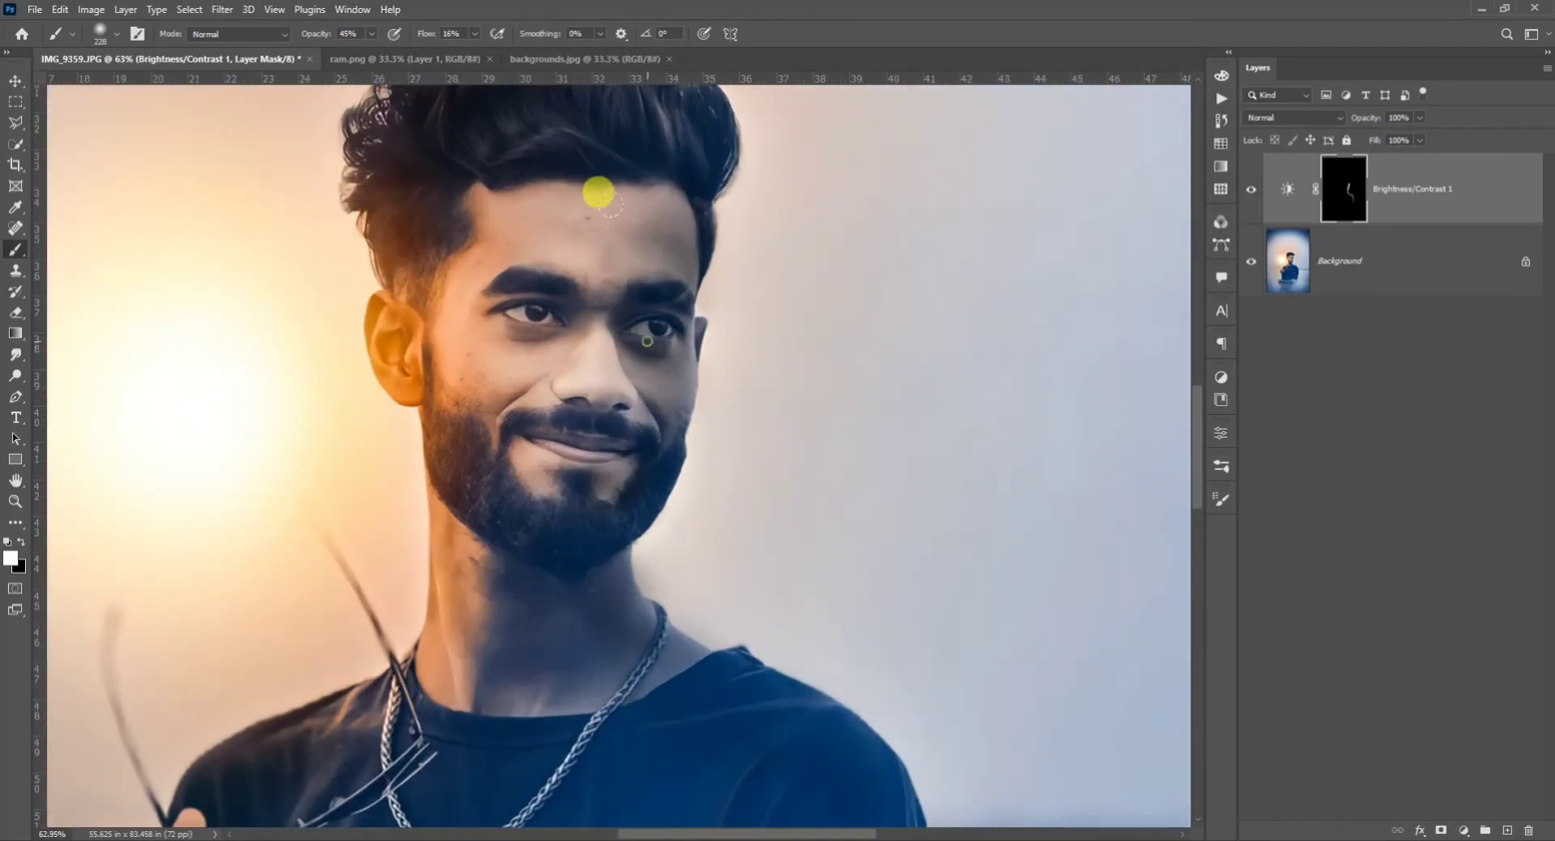
scroll(610, 368, down, 1)
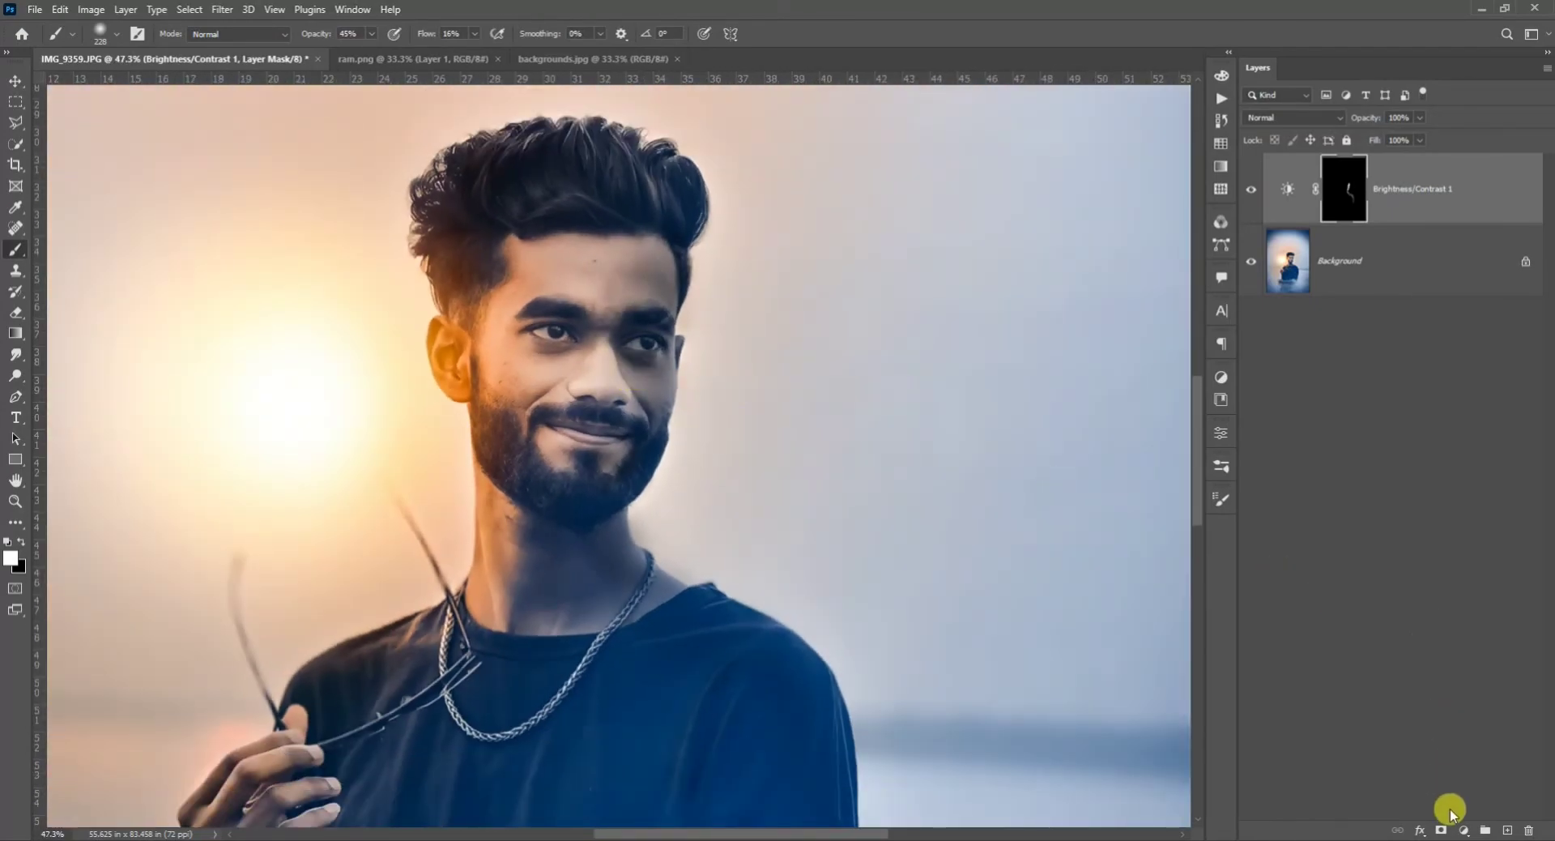
click(1423, 830)
click(1438, 681)
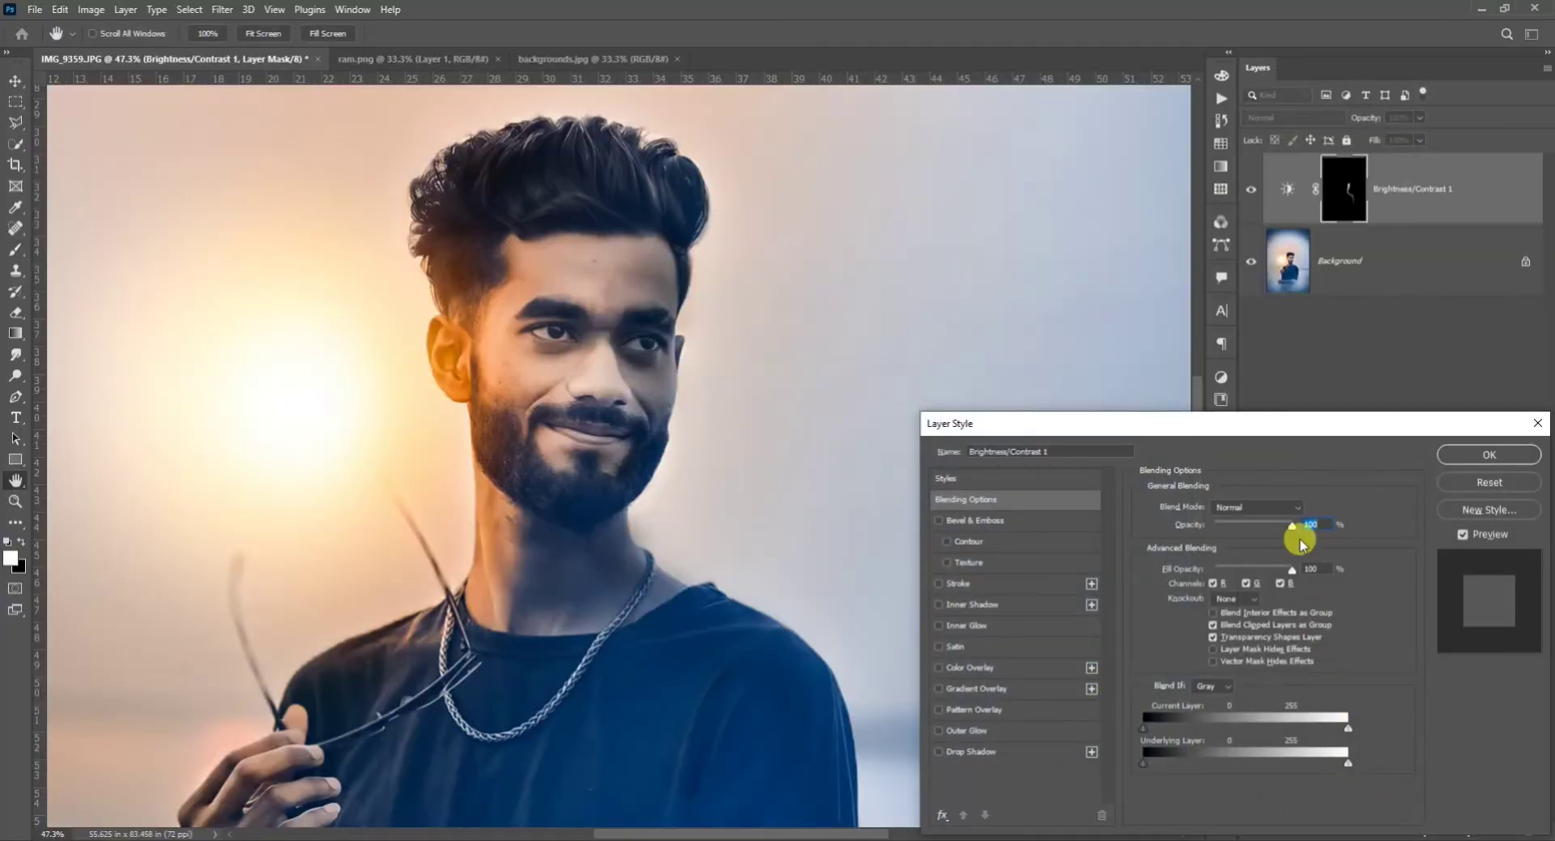
drag(1284, 425, 1158, 260)
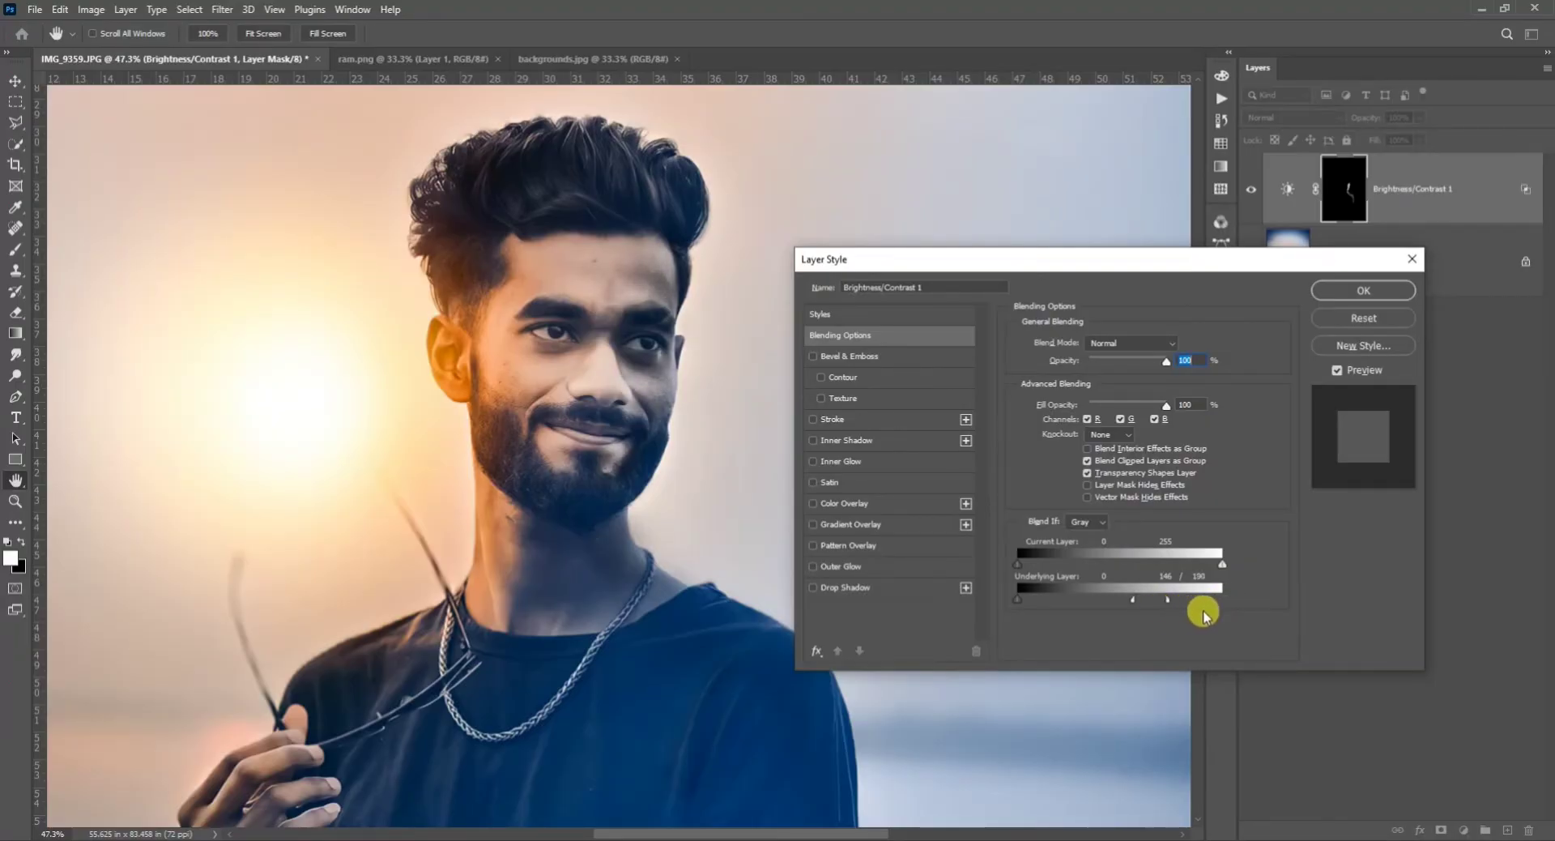
drag(1203, 613, 1300, 618)
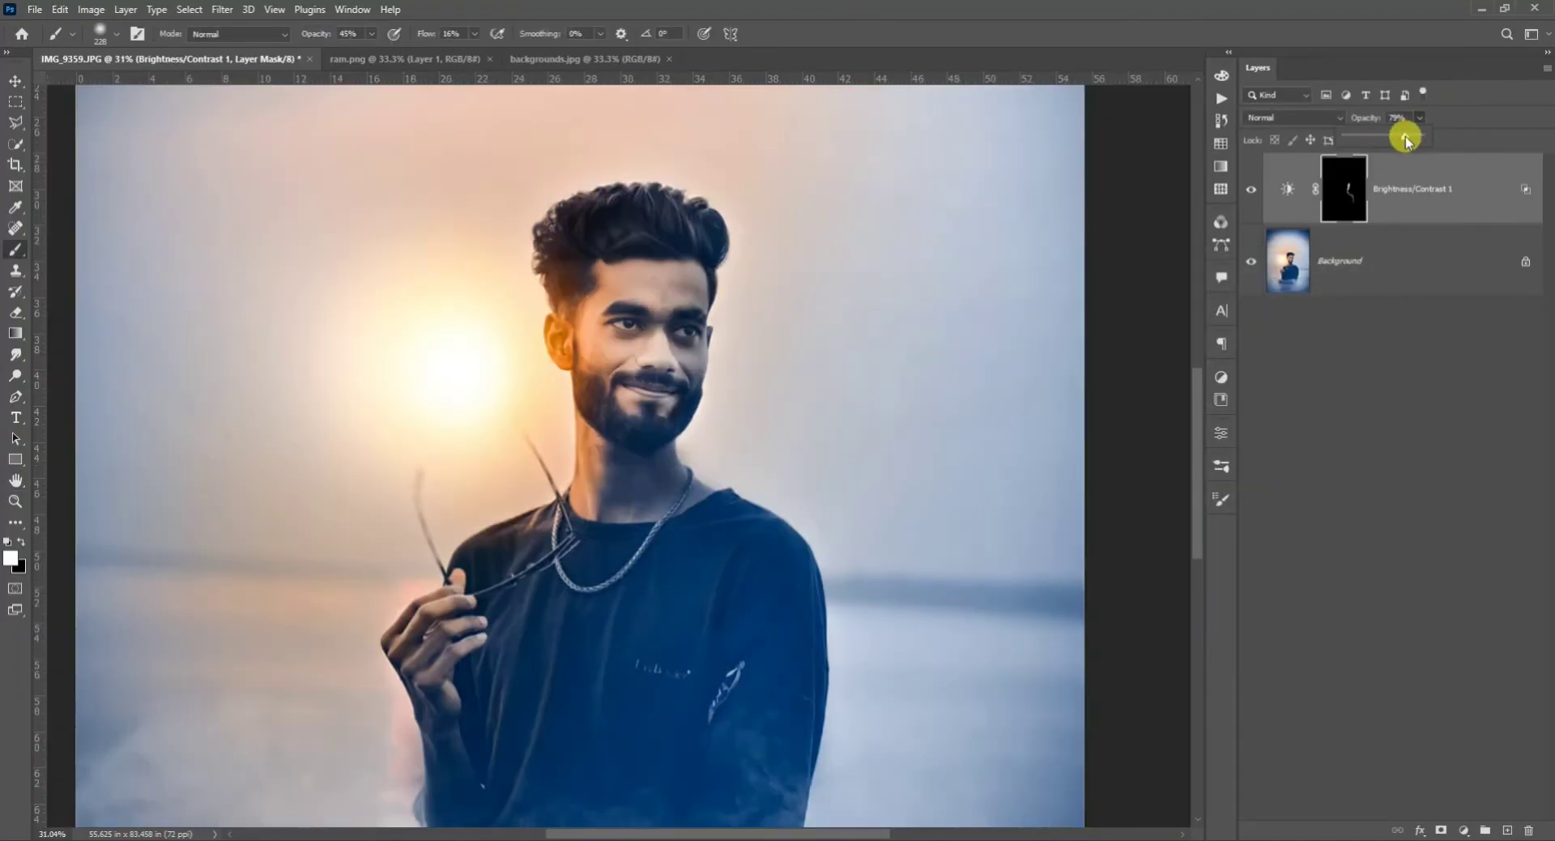
click(1252, 189)
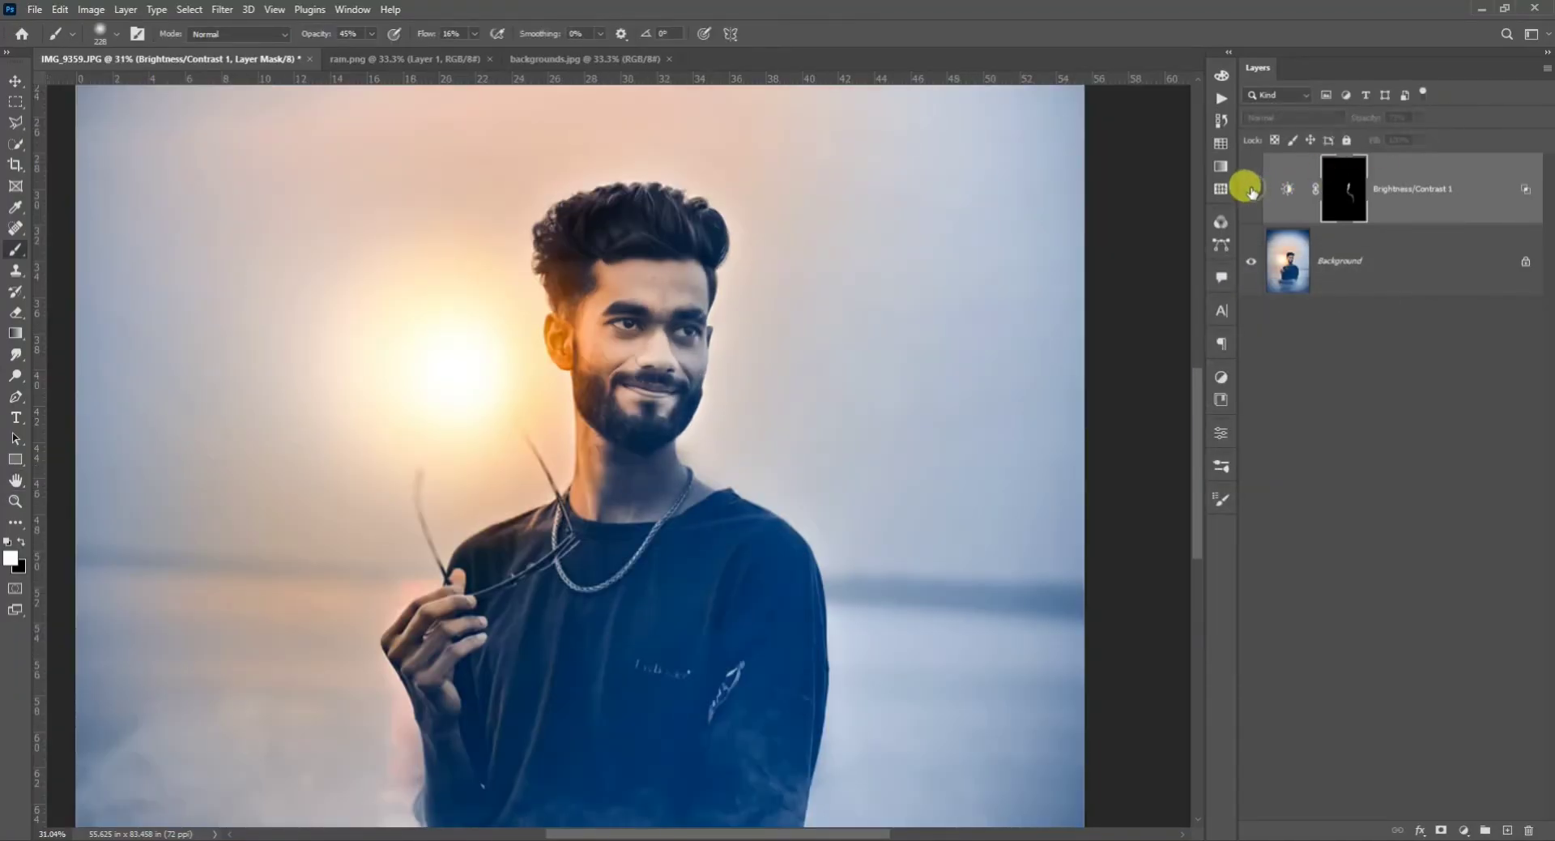
click(1251, 189)
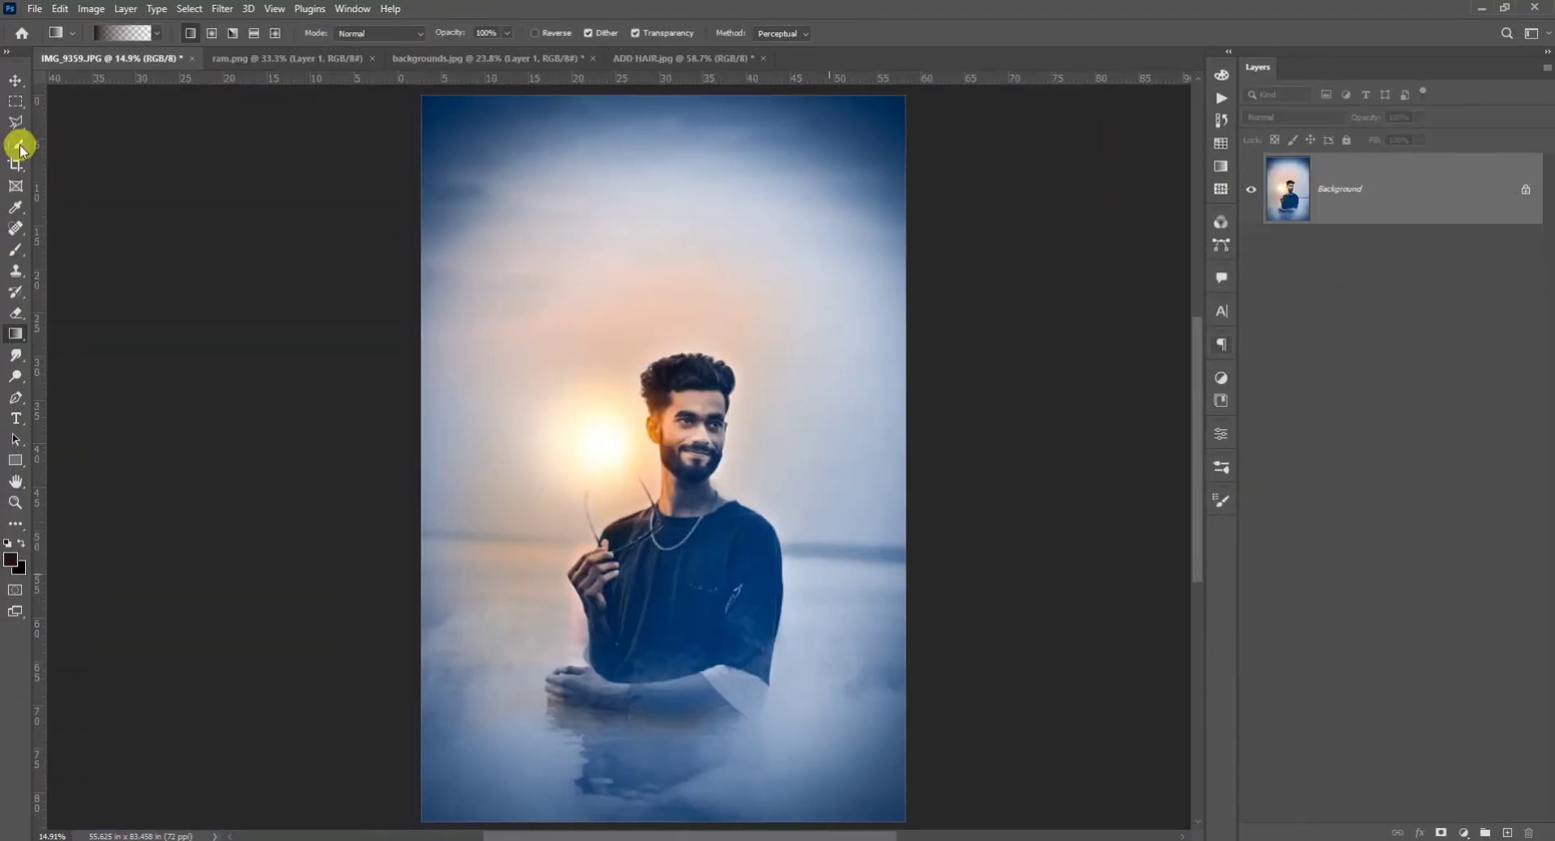
Step: Add a Color Lookup adjustment layer above the Background using the Moonlight.3DL 3D LUT
click(16, 81)
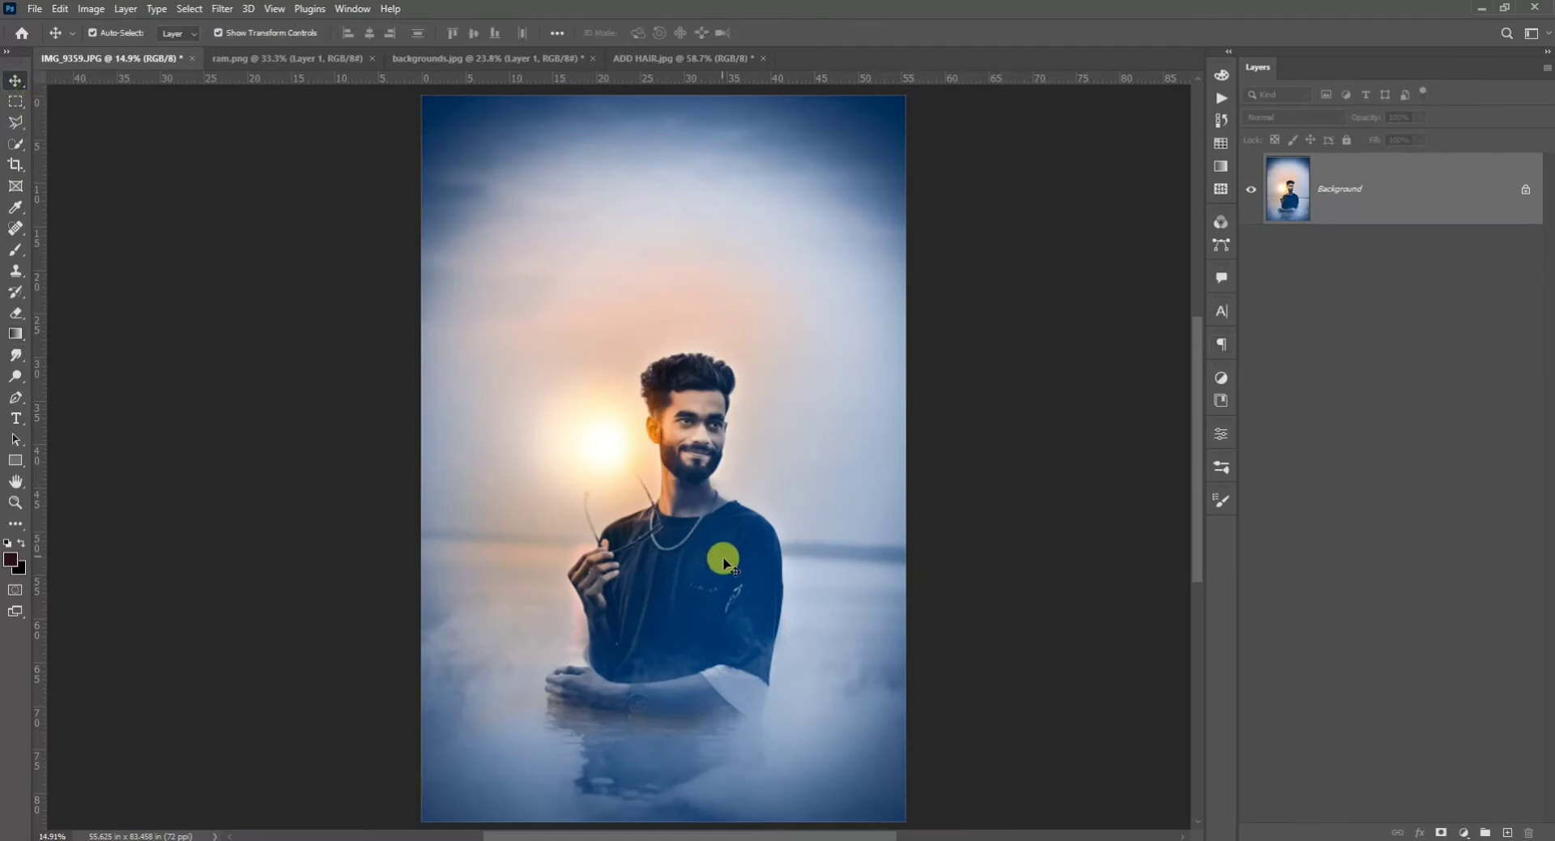
click(1465, 832)
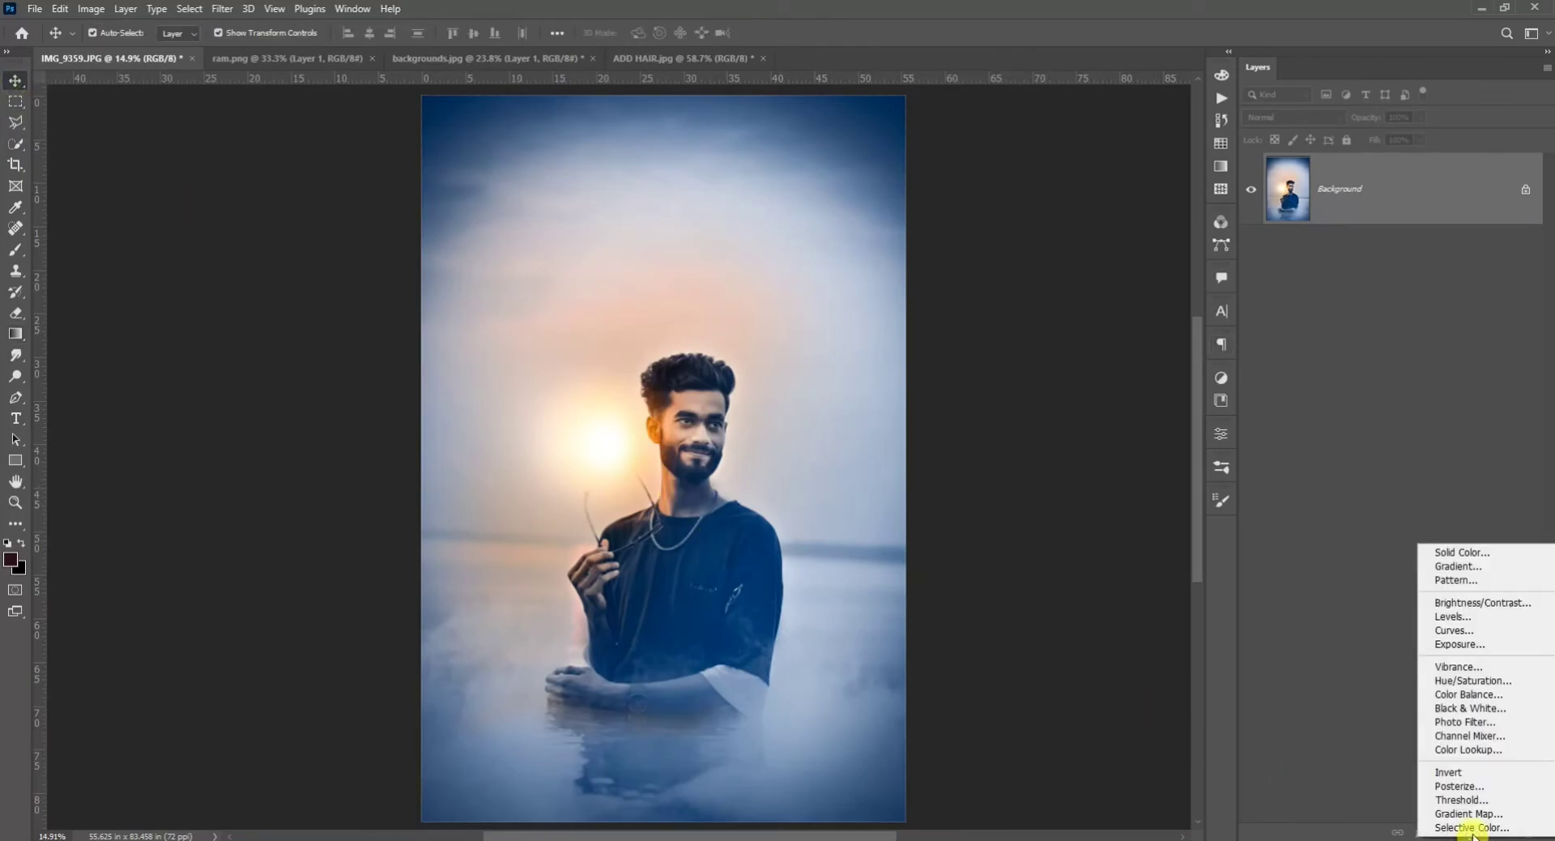
click(1470, 749)
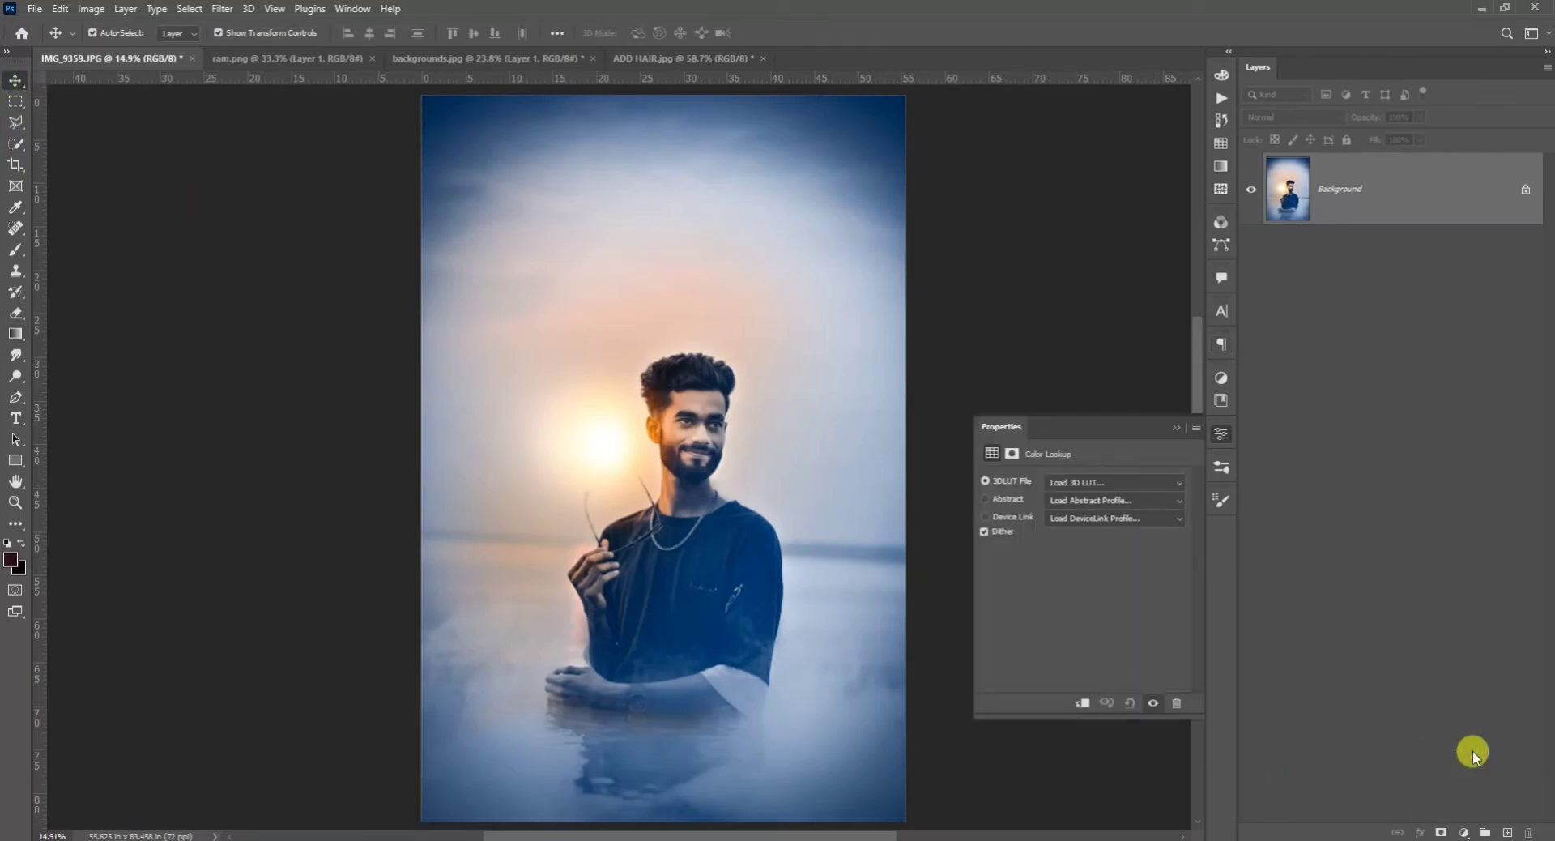
click(1098, 483)
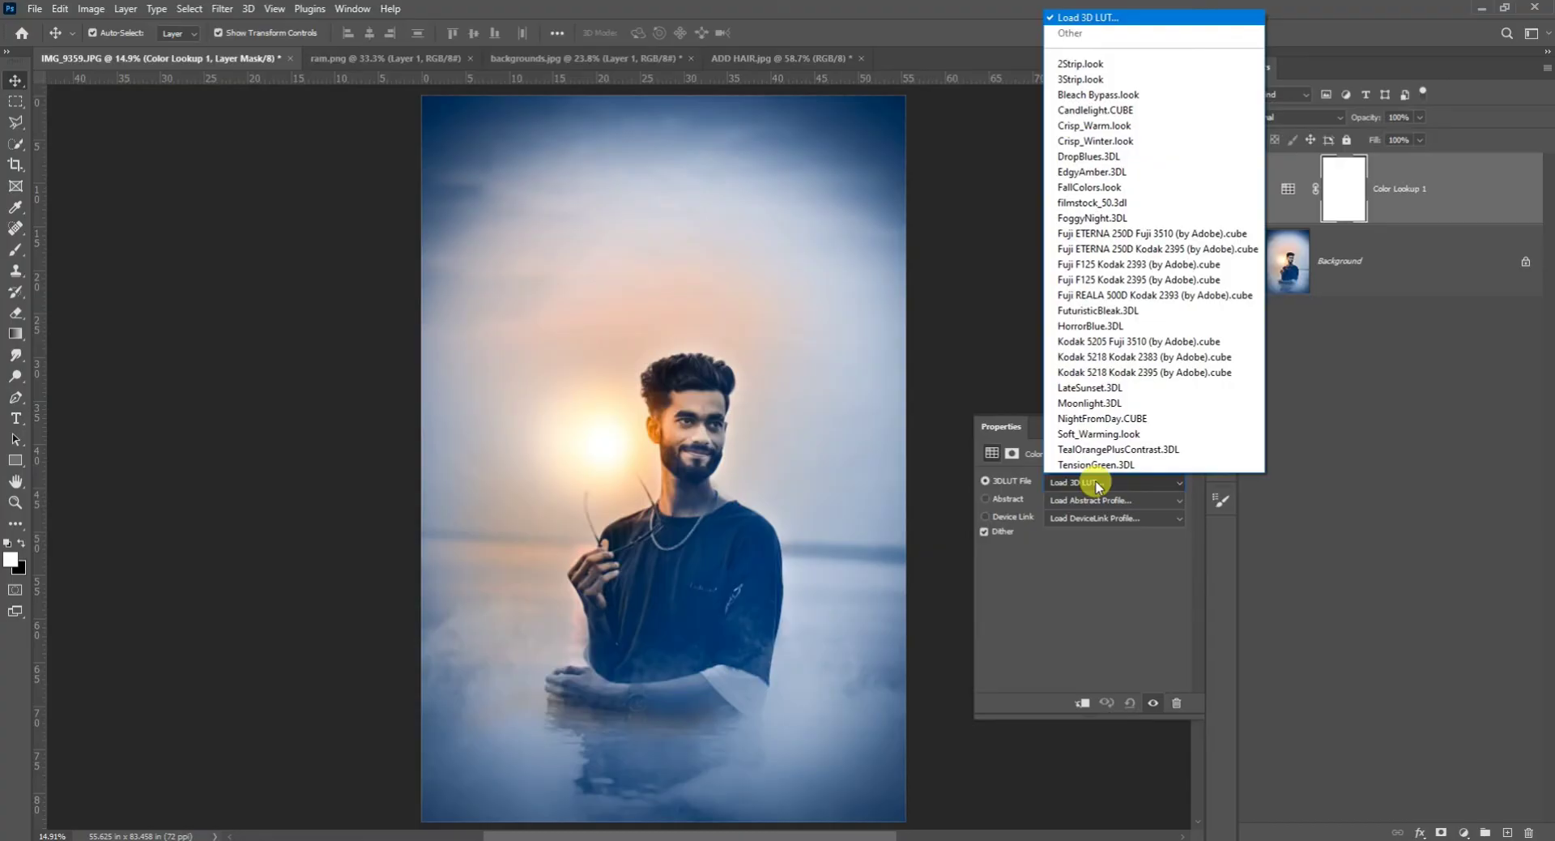
click(1101, 404)
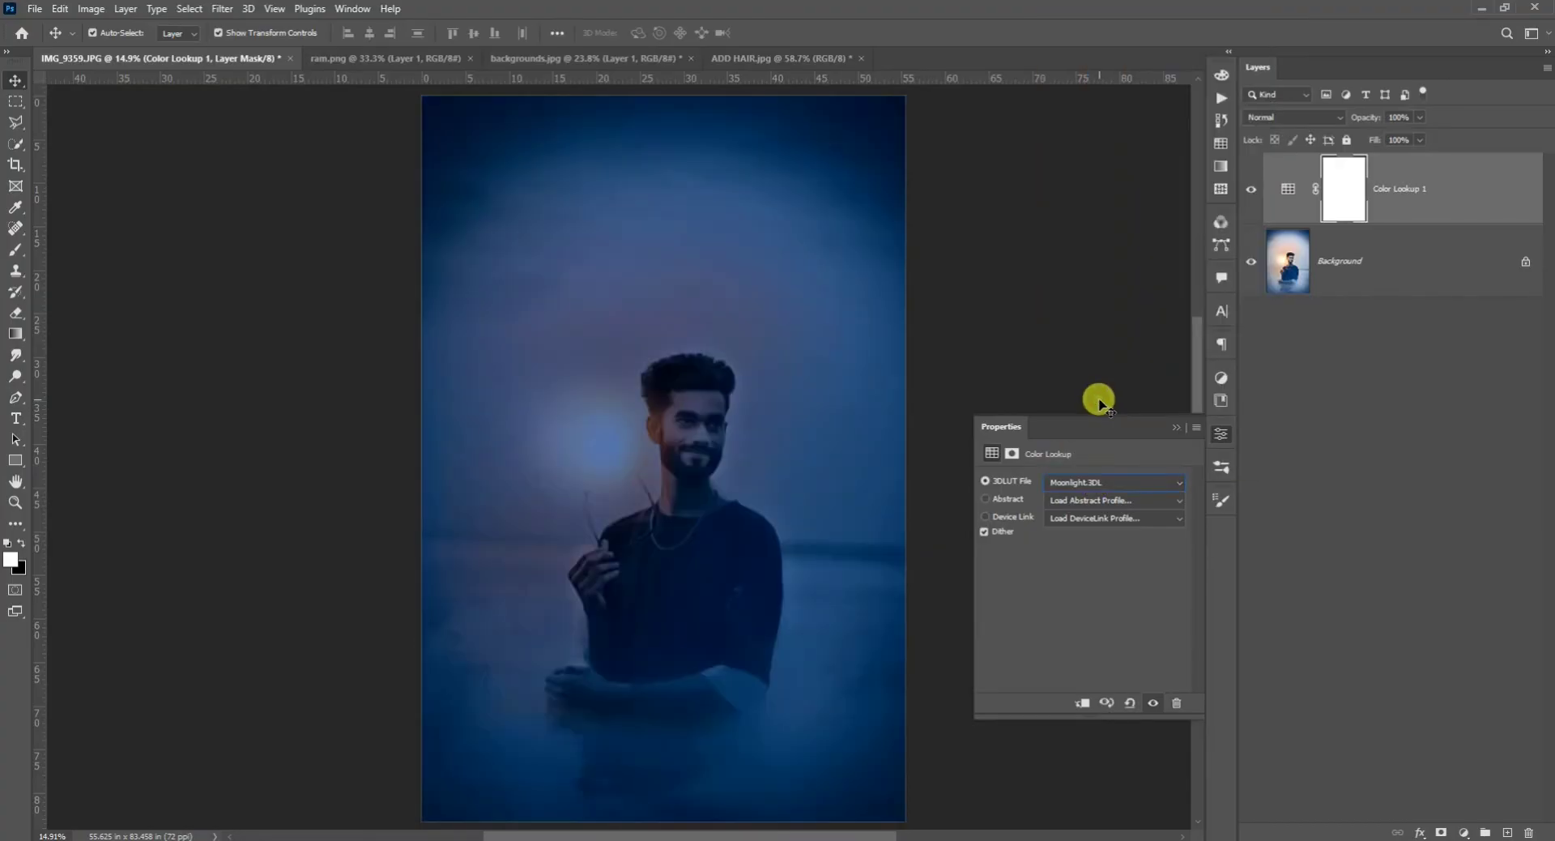
click(1223, 438)
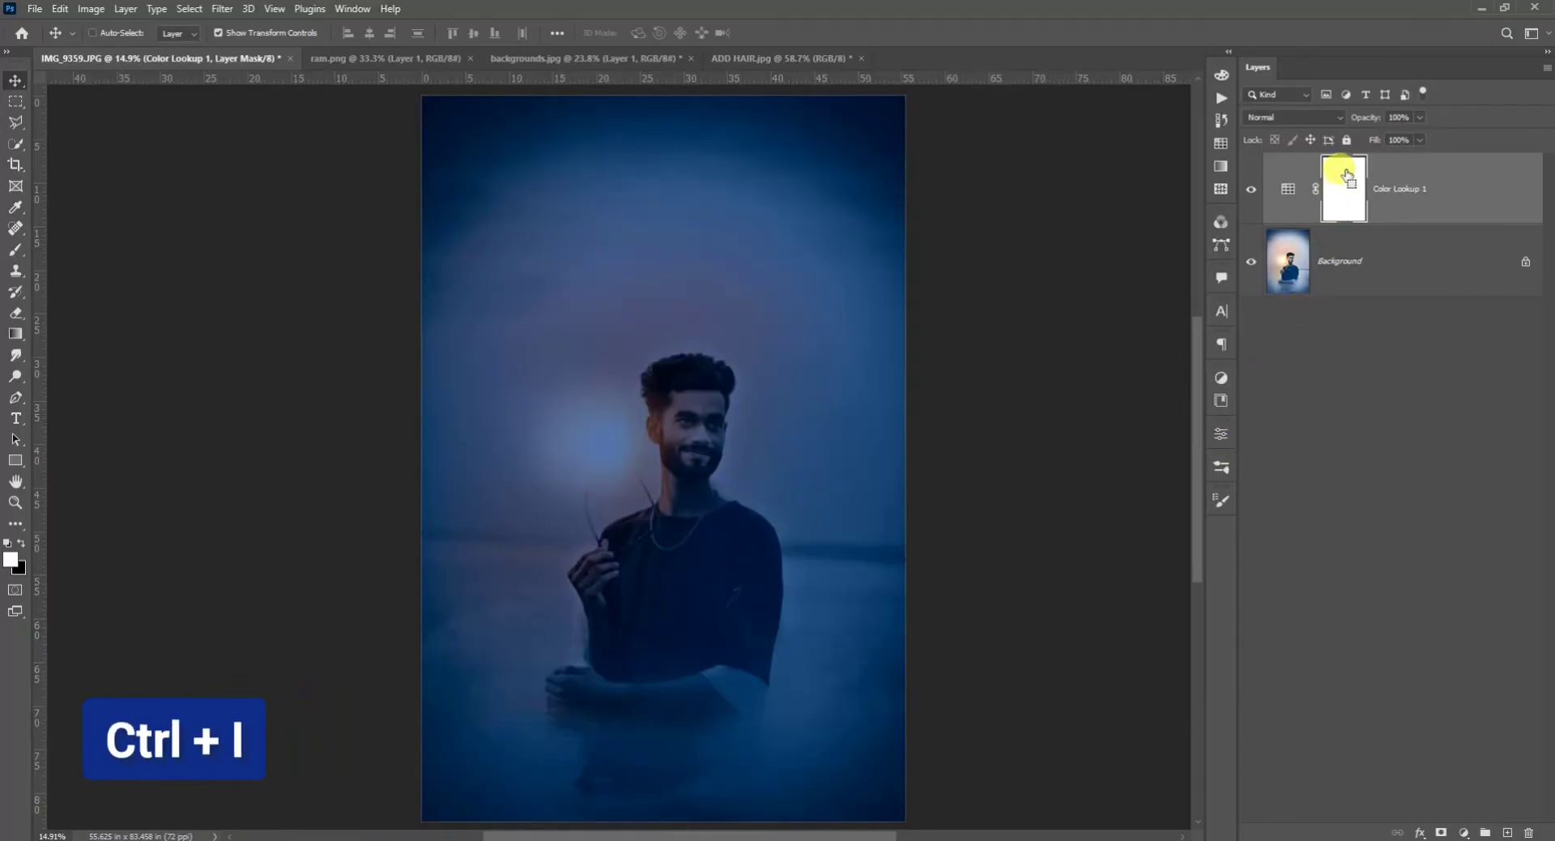
Step: Invert the Color Lookup 1 layer mask to black and load the Basics preset Foreground to Transparent for the Gradient tool
key(ctrl+i)
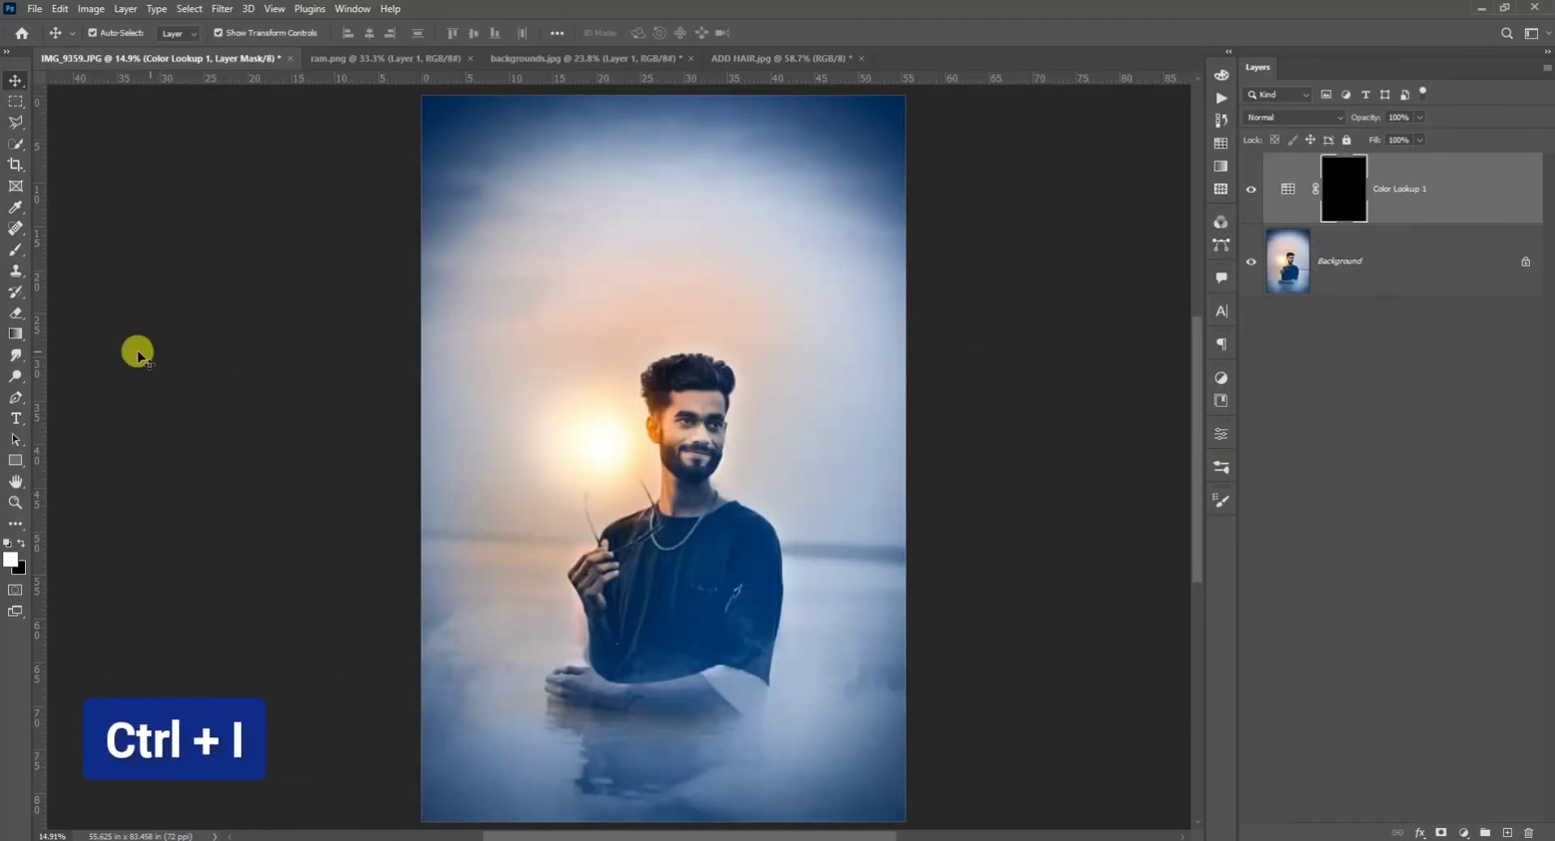
click(15, 336)
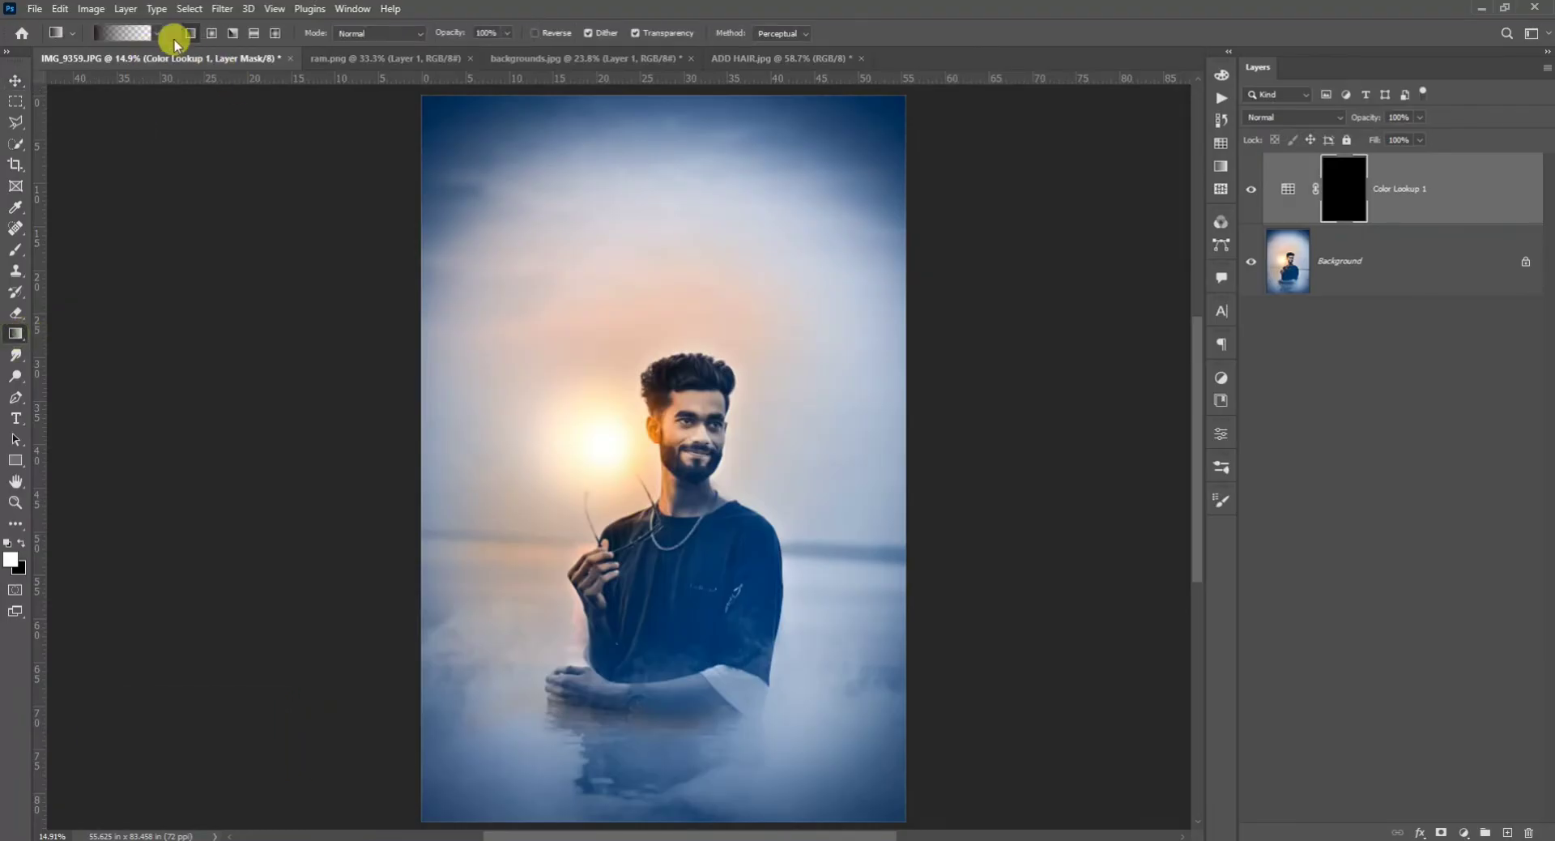
click(113, 32)
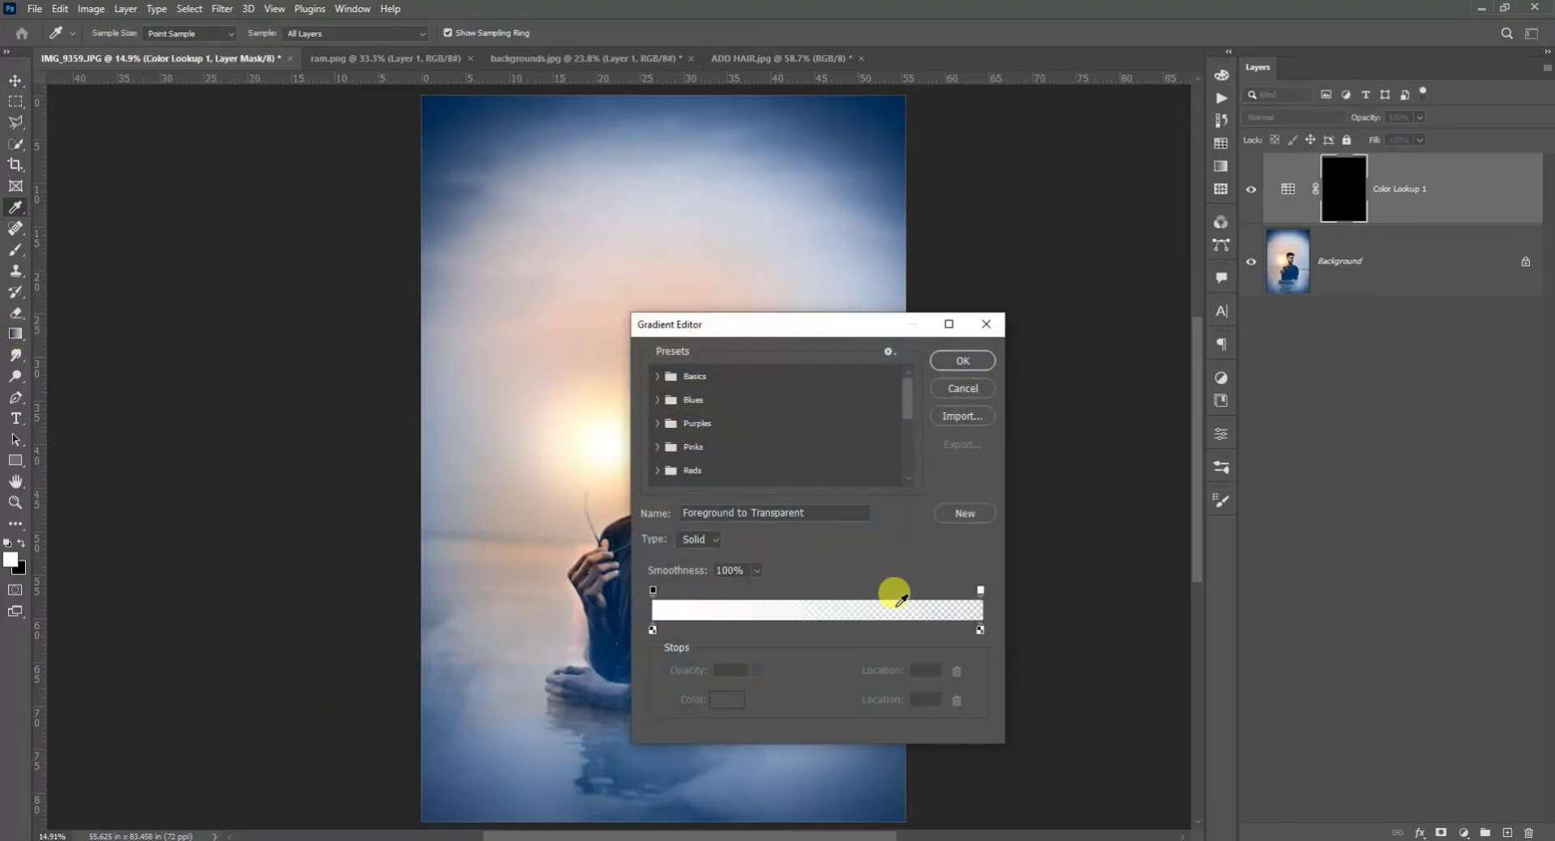
click(653, 372)
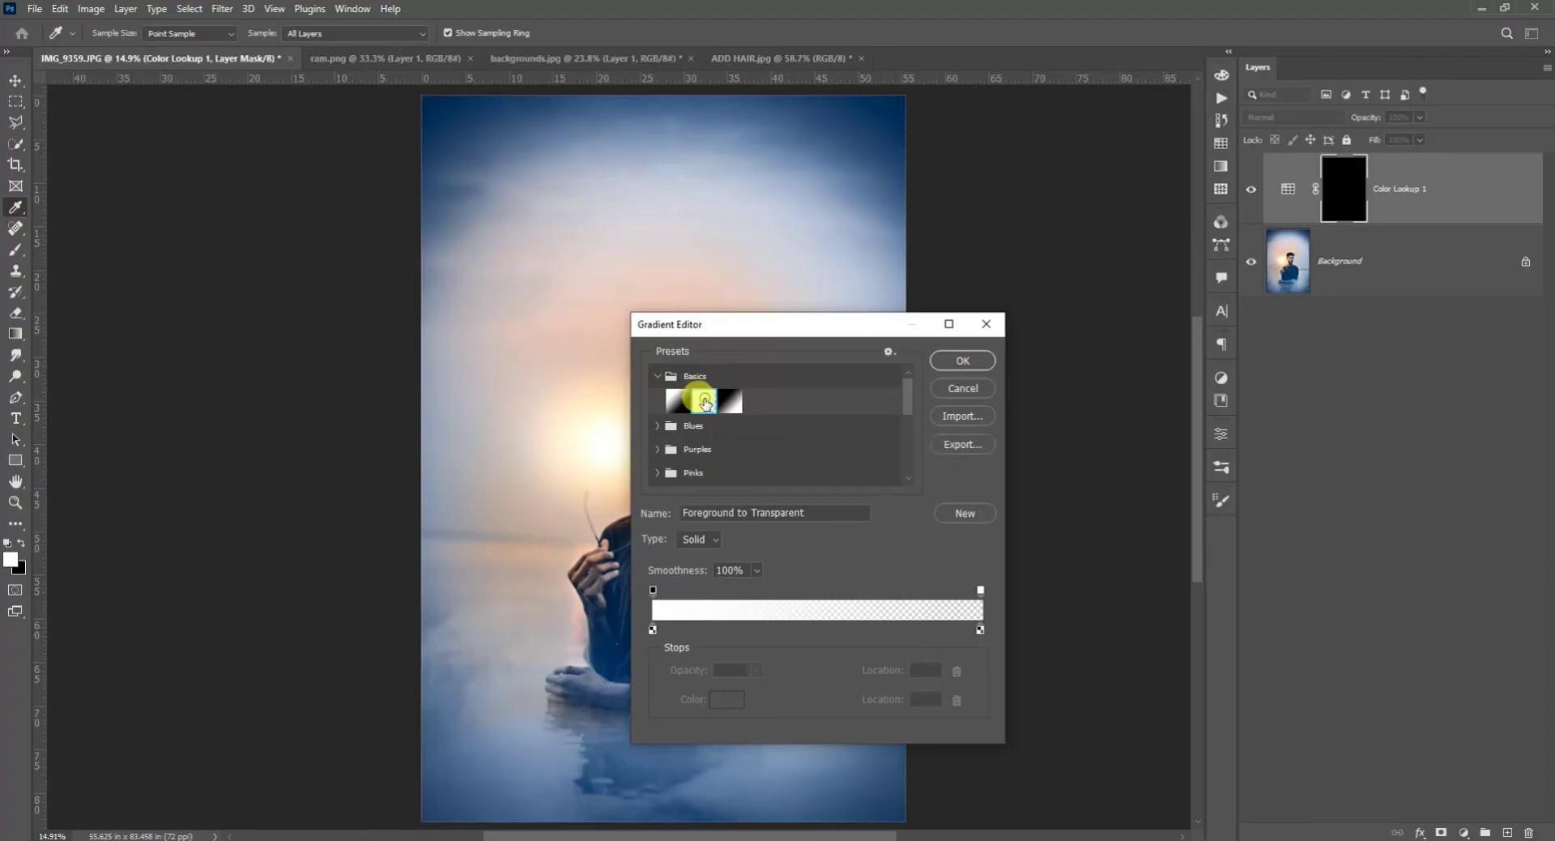
click(952, 361)
Step: Draw white mask gradients from the lower-right corner and right edge of the photo toward the sun, and set the Color Lookup layer's opacity to 85%
drag(906, 822, 611, 447)
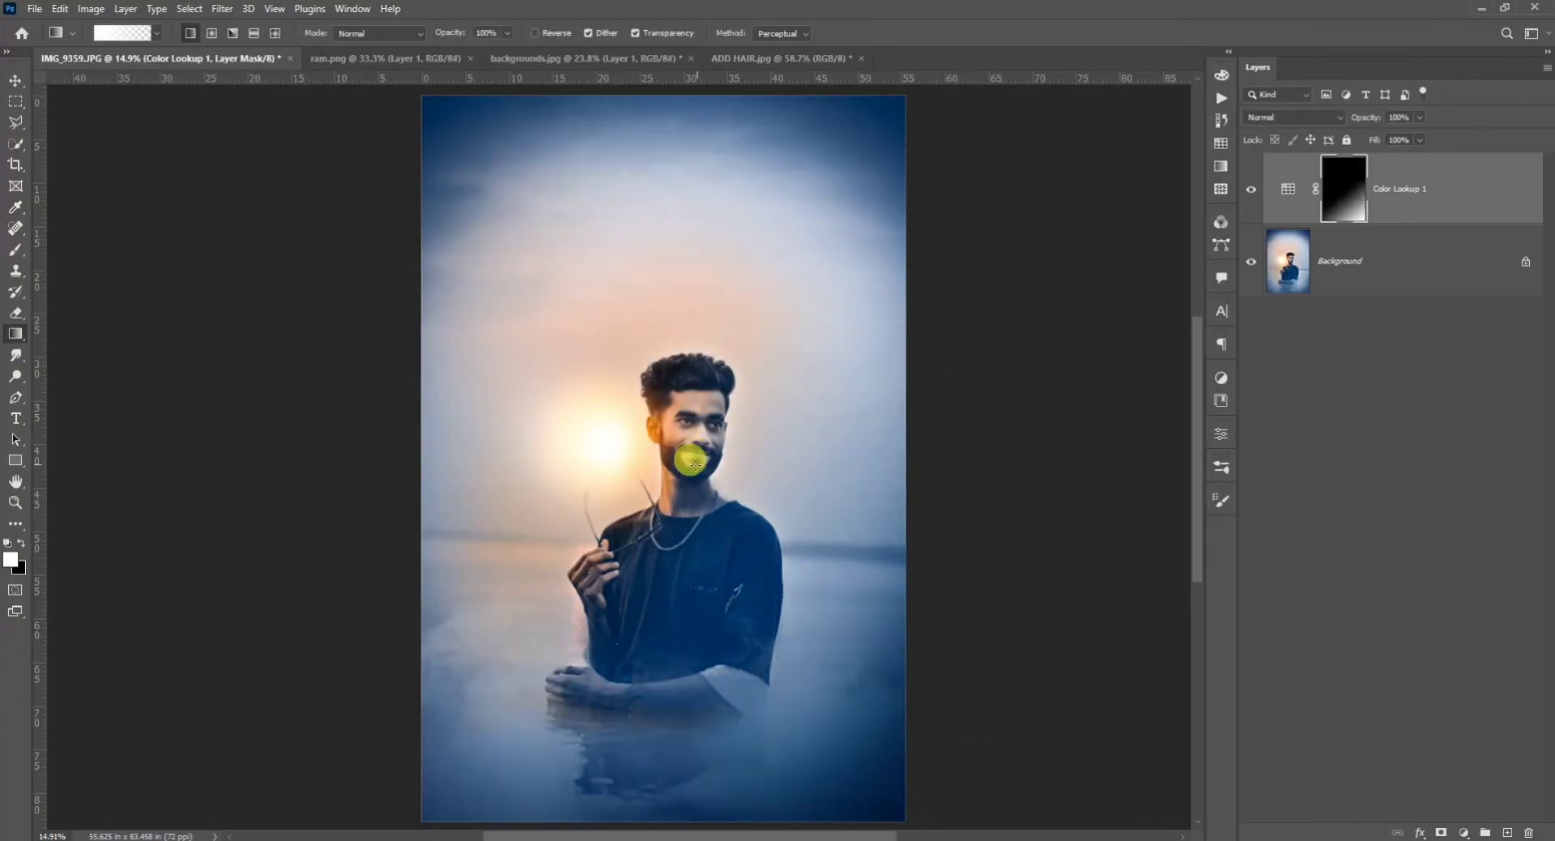
drag(909, 531, 585, 318)
key(v)
key(ctrl+0)
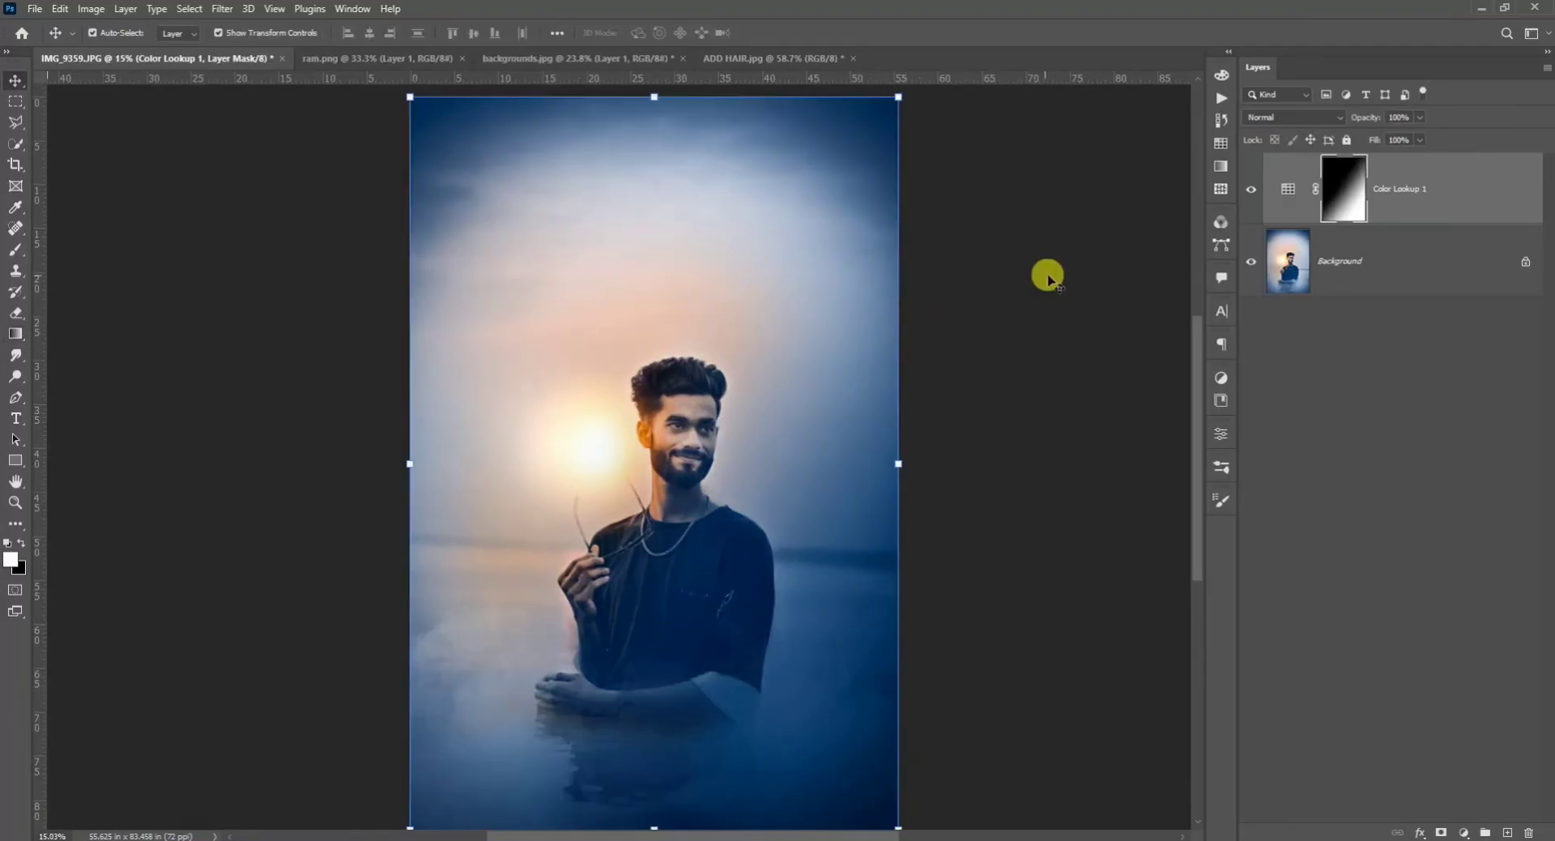
drag(1413, 140, 1410, 140)
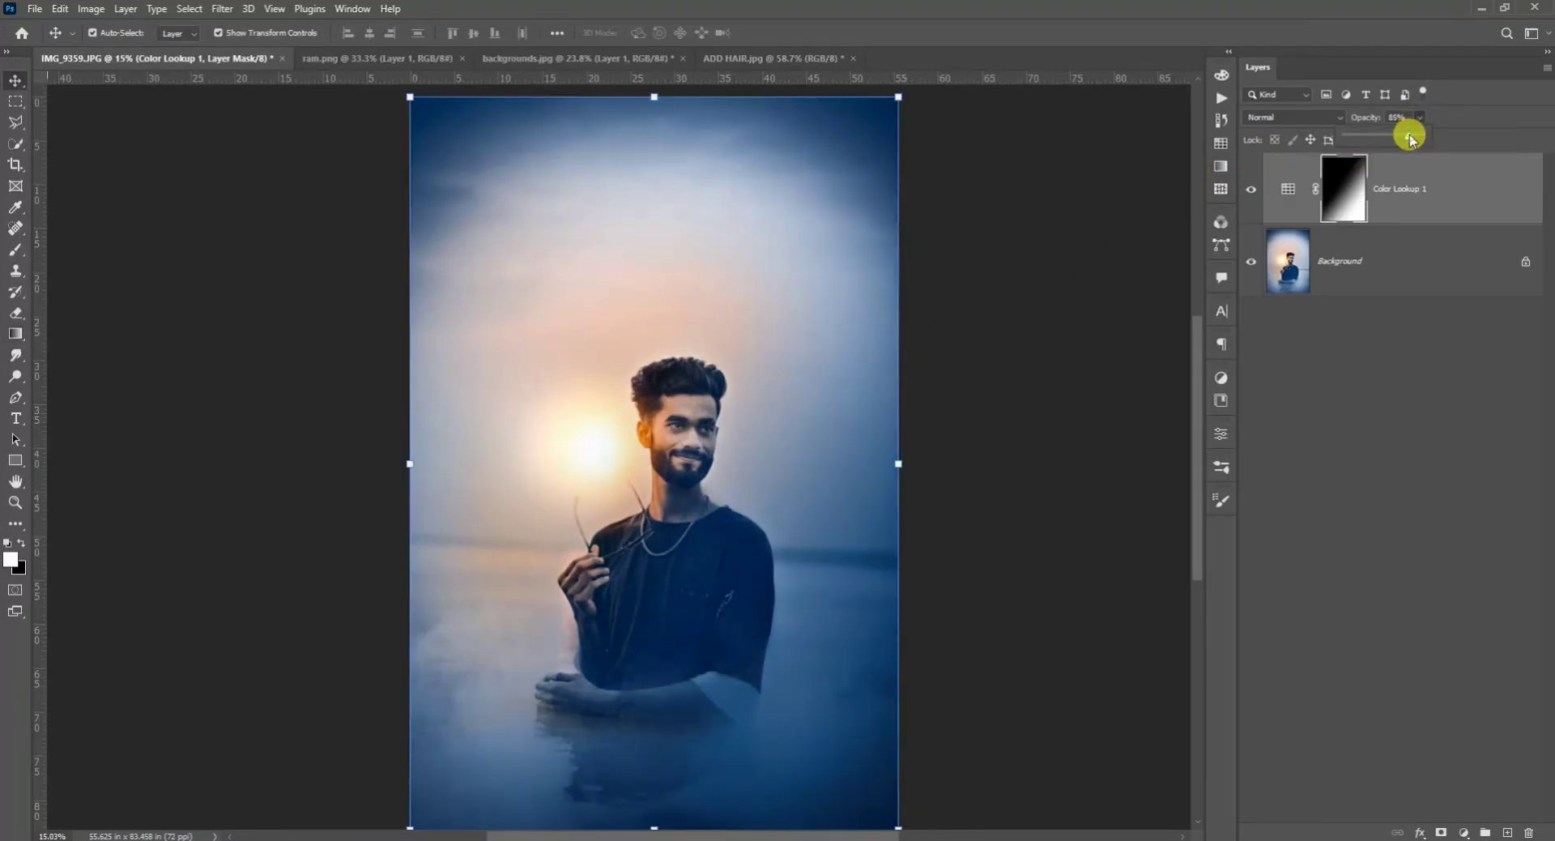